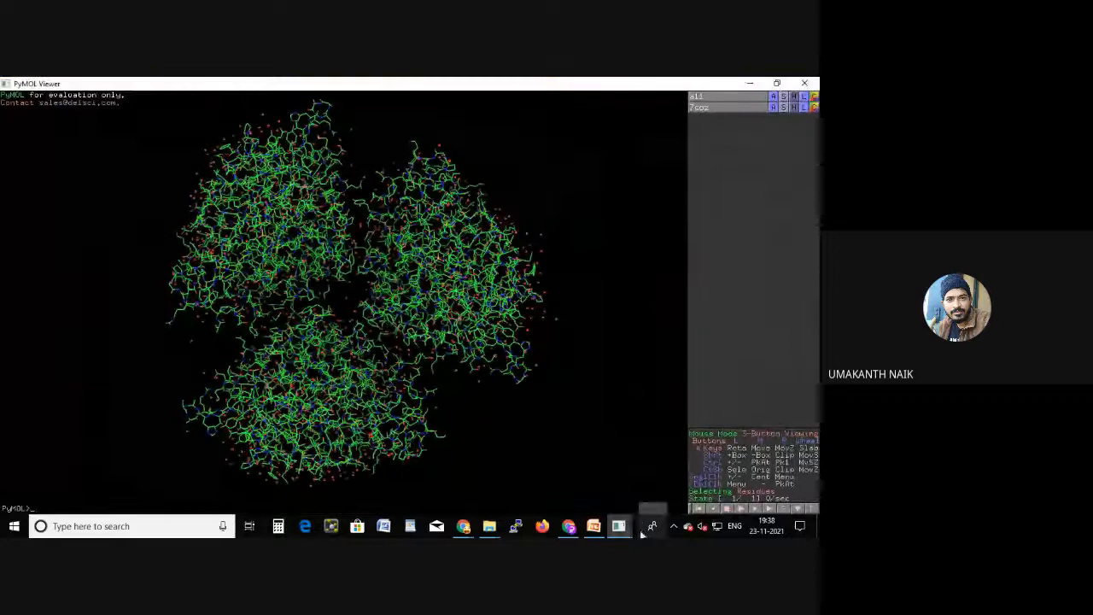
- Show the 7coz structure as a cartoon in addition to its lines and inspect it from different angles
mouse_move(619, 525)
left_click(649, 487)
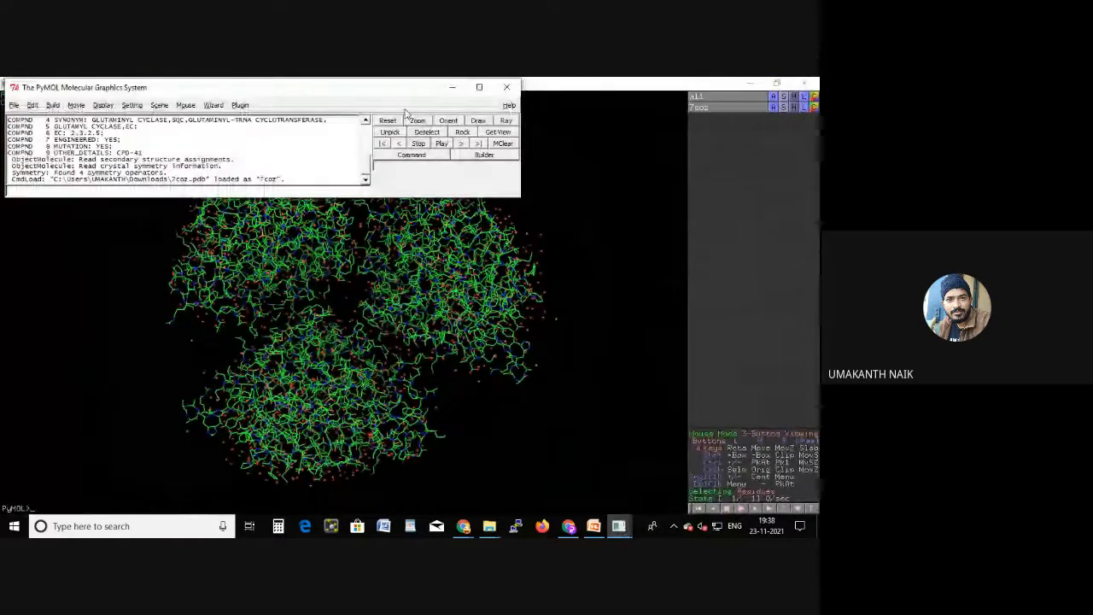
left_click(453, 86)
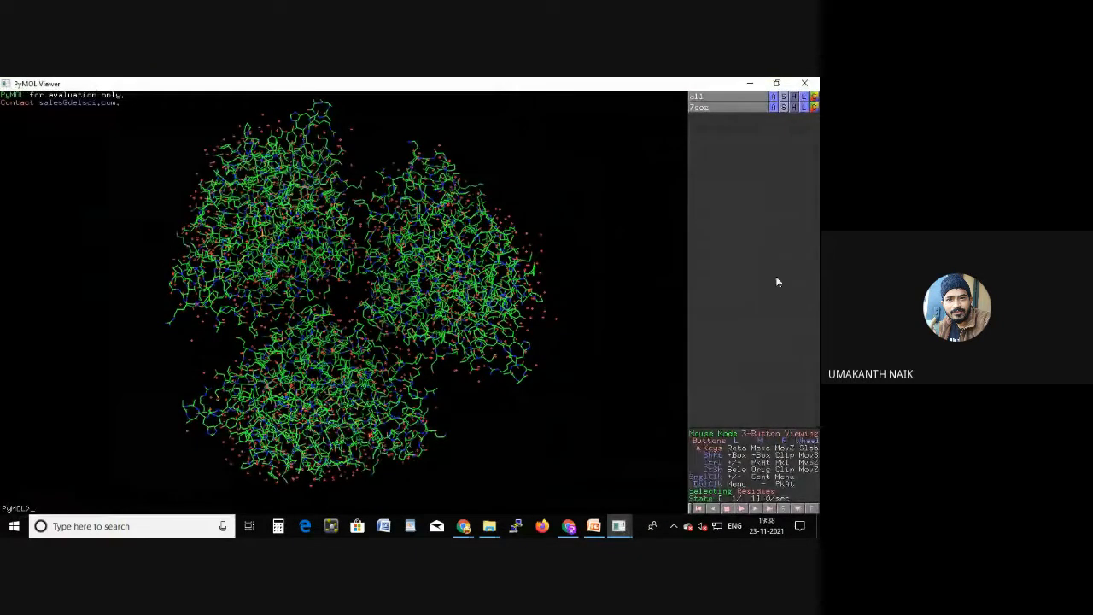
left_click(785, 109)
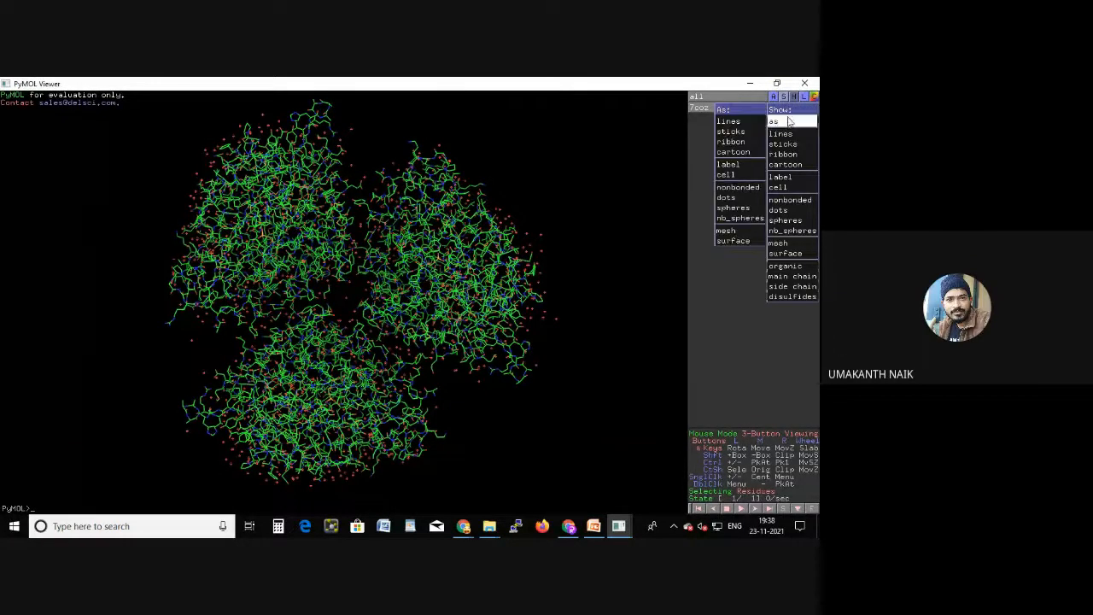
left_click(796, 166)
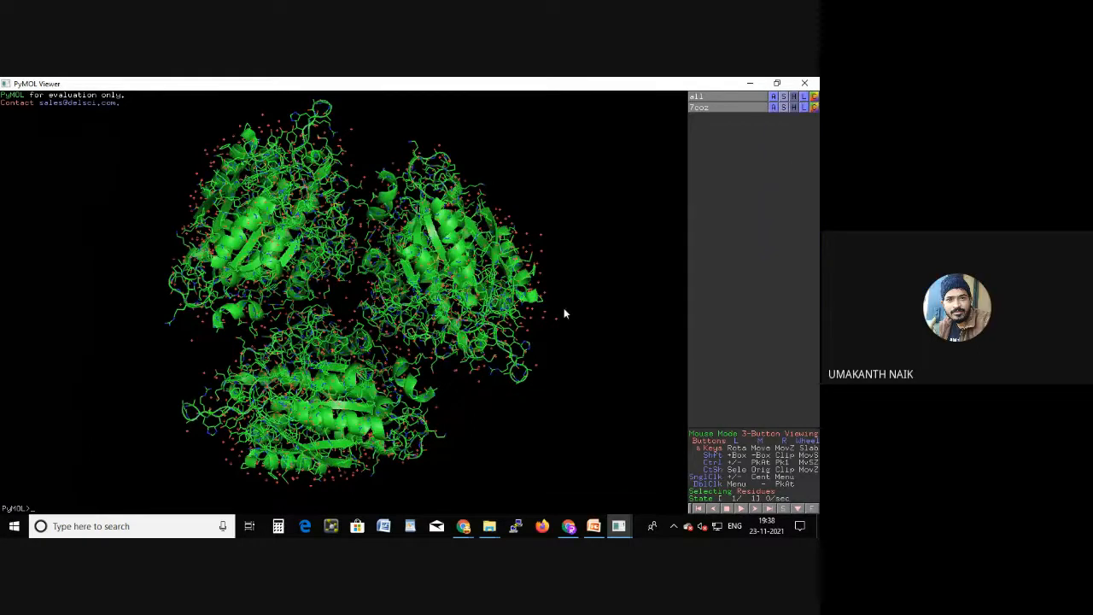
left_click_drag(586, 267, 346, 303)
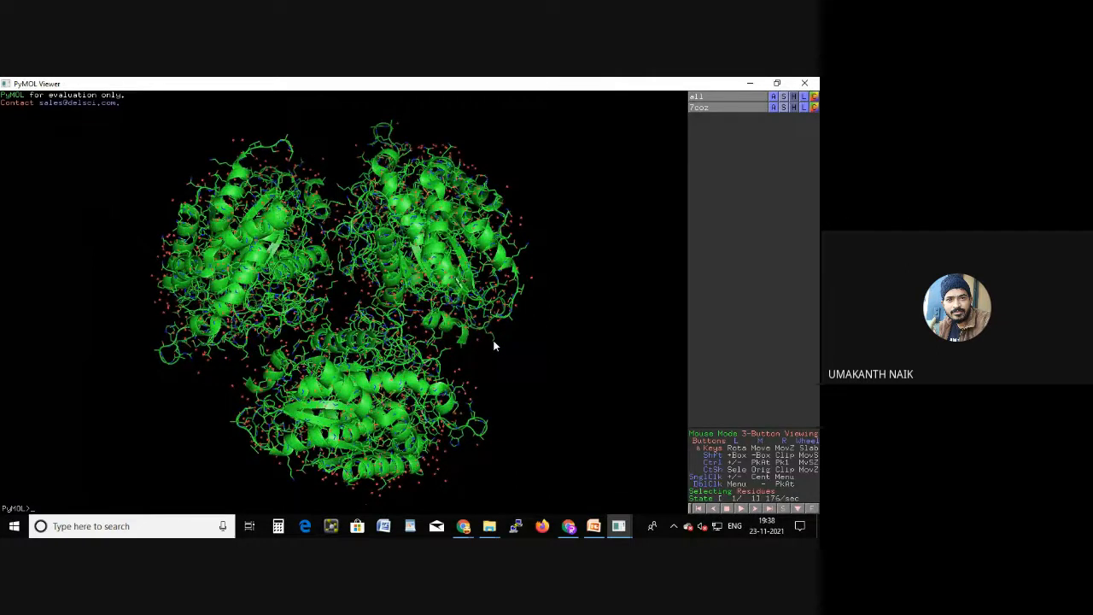
left_click_drag(513, 349, 674, 312)
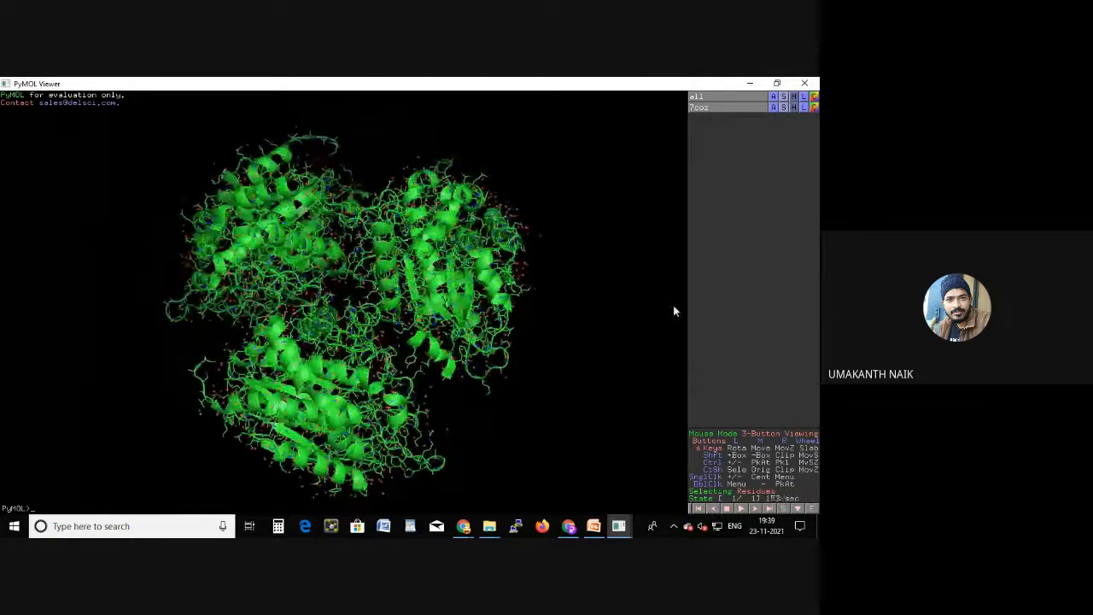
- Hide the lines, ribbon and cell representations of 7coz
left_click(796, 108)
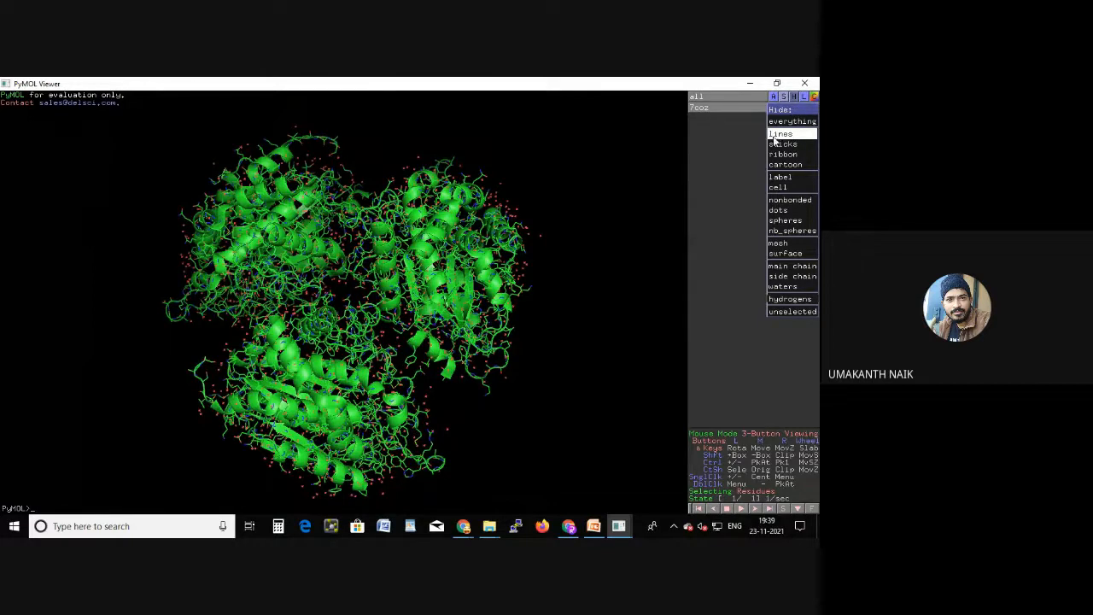
left_click(777, 135)
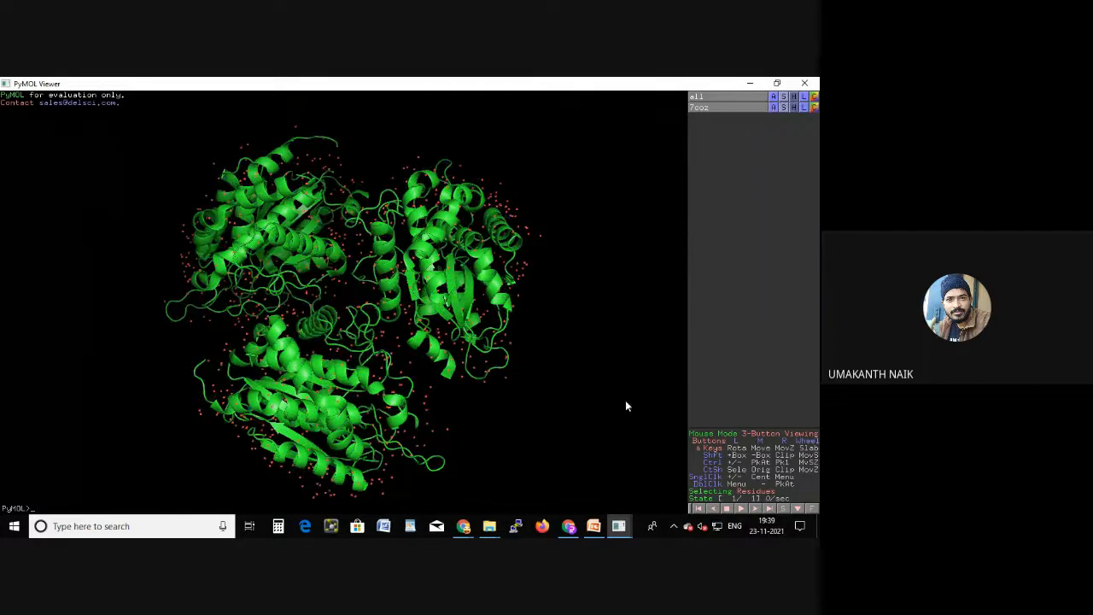
left_click(793, 107)
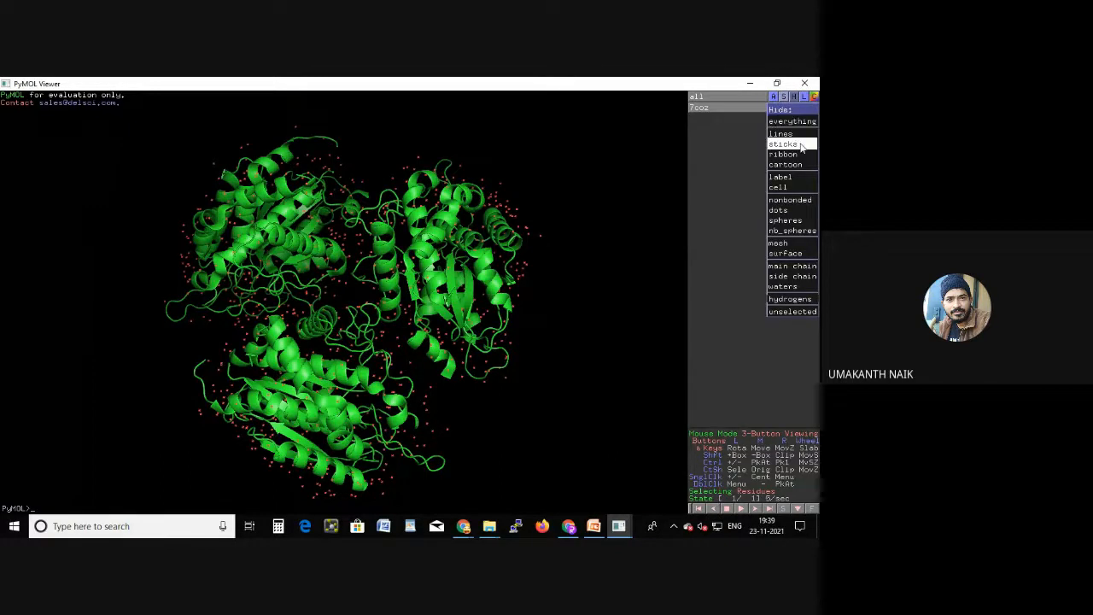
left_click(800, 153)
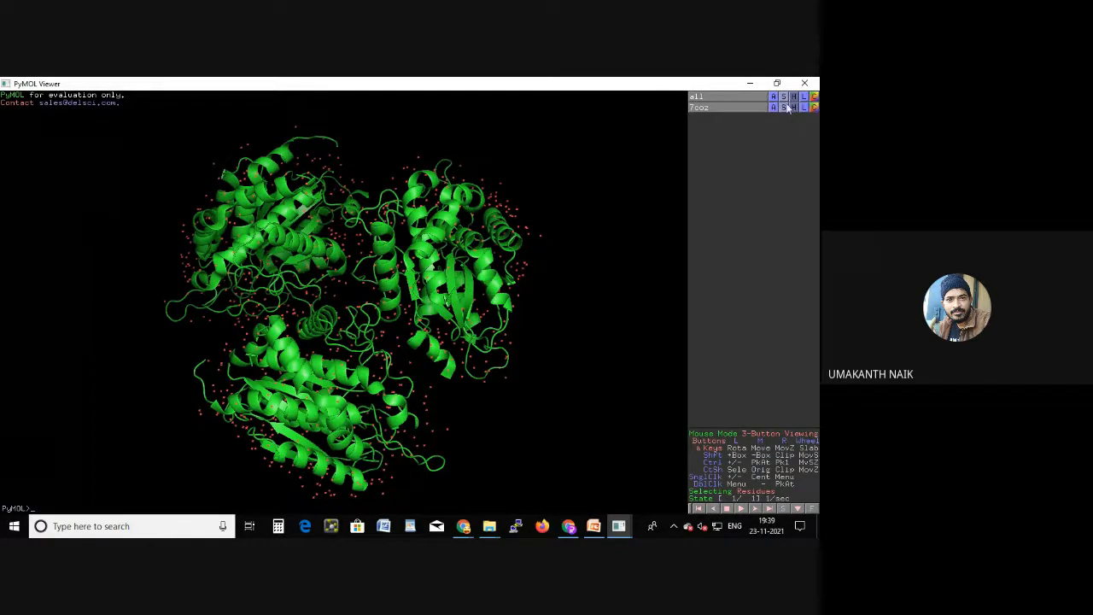
left_click(794, 107)
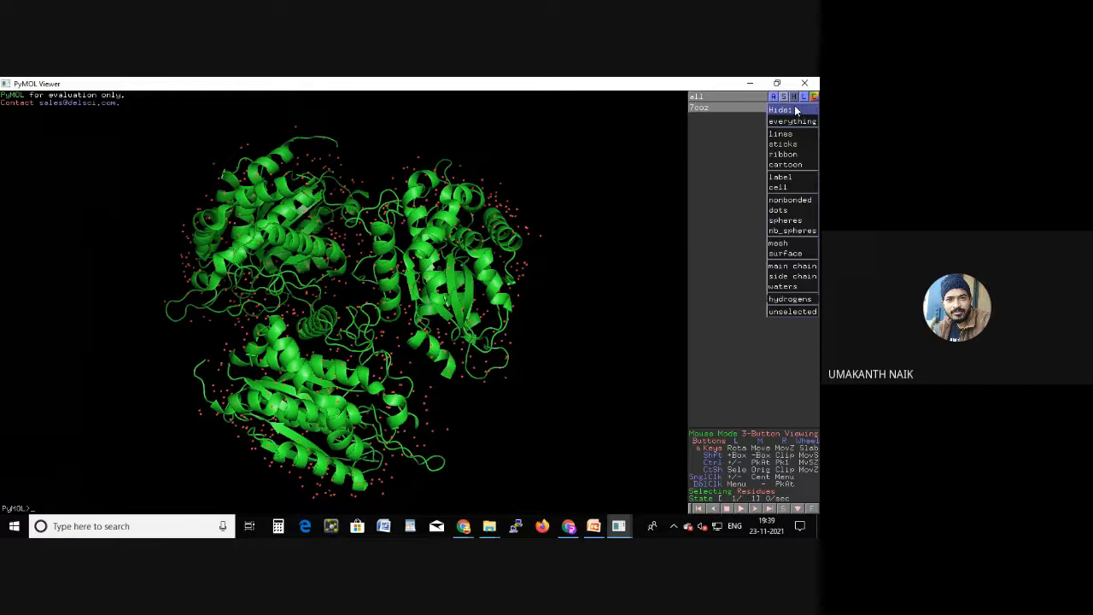
left_click(790, 186)
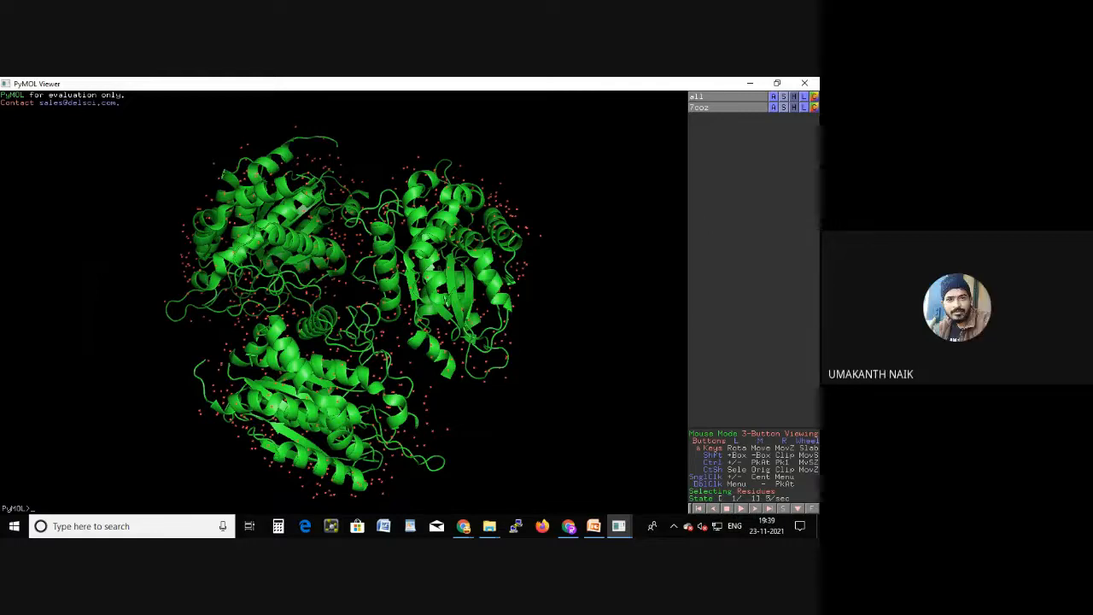
- Colour the 7coz cartoon by chain, using the by chain (*/ca) option
left_click(814, 108)
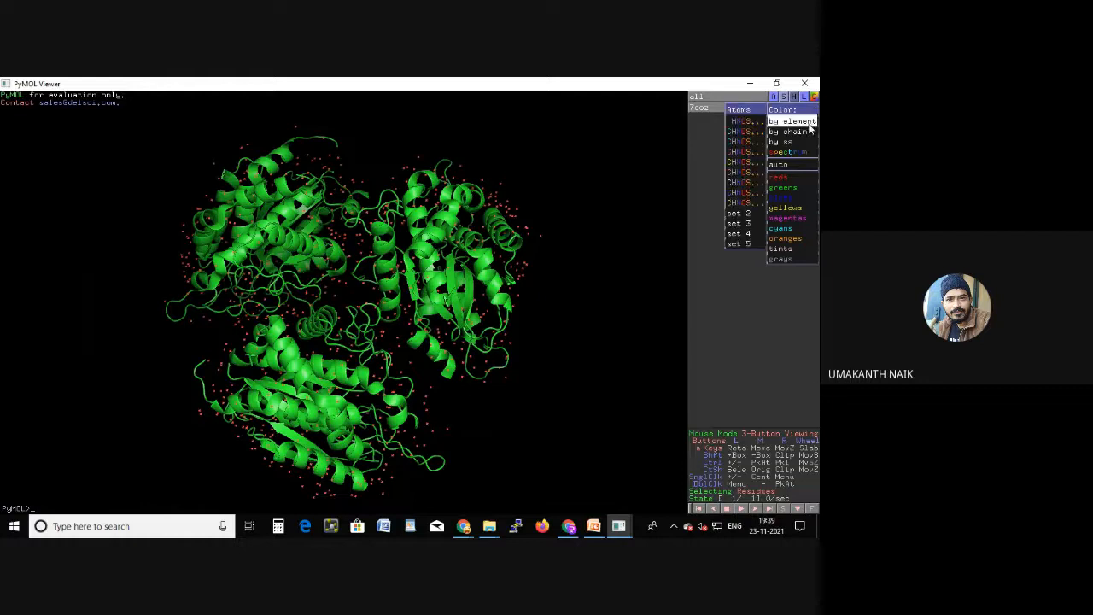
mouse_move(802, 134)
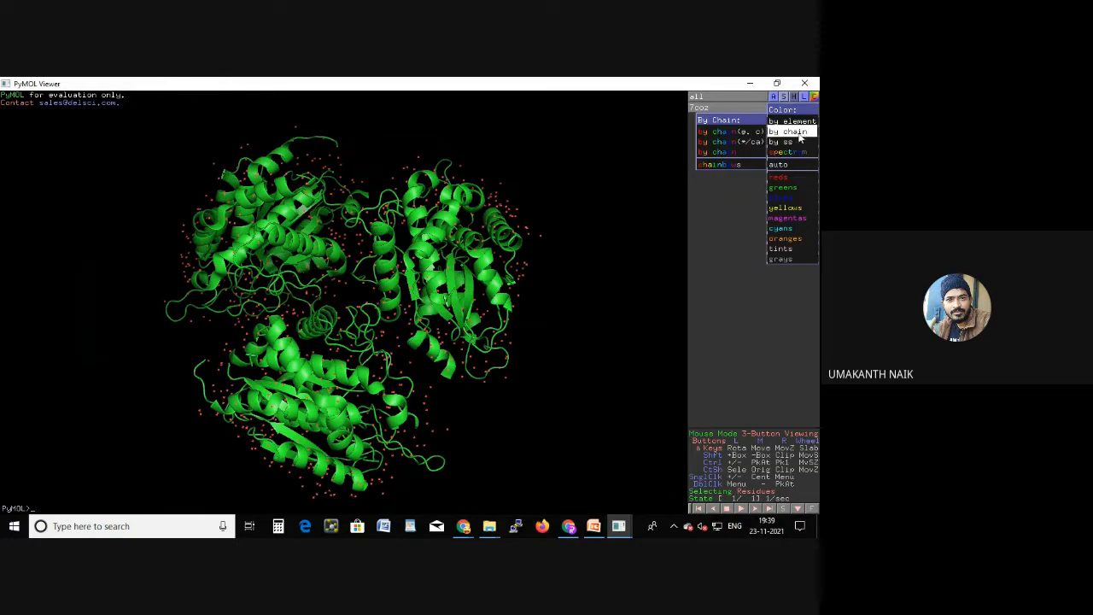
left_click(746, 141)
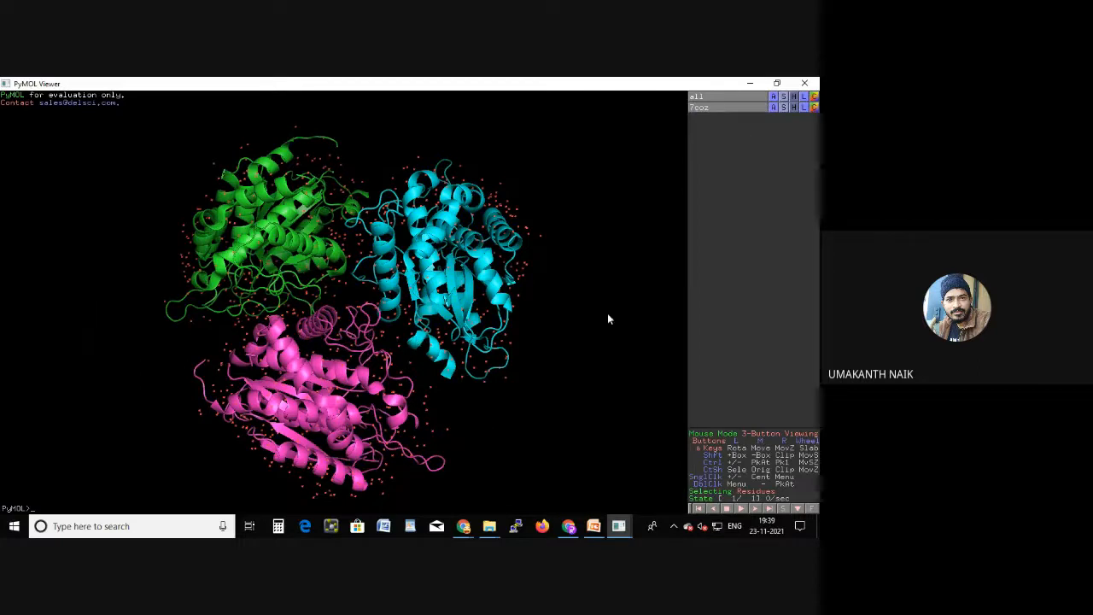
- Colour 7coz by secondary structure with red helices, yellow sheets and green loops
left_click(815, 106)
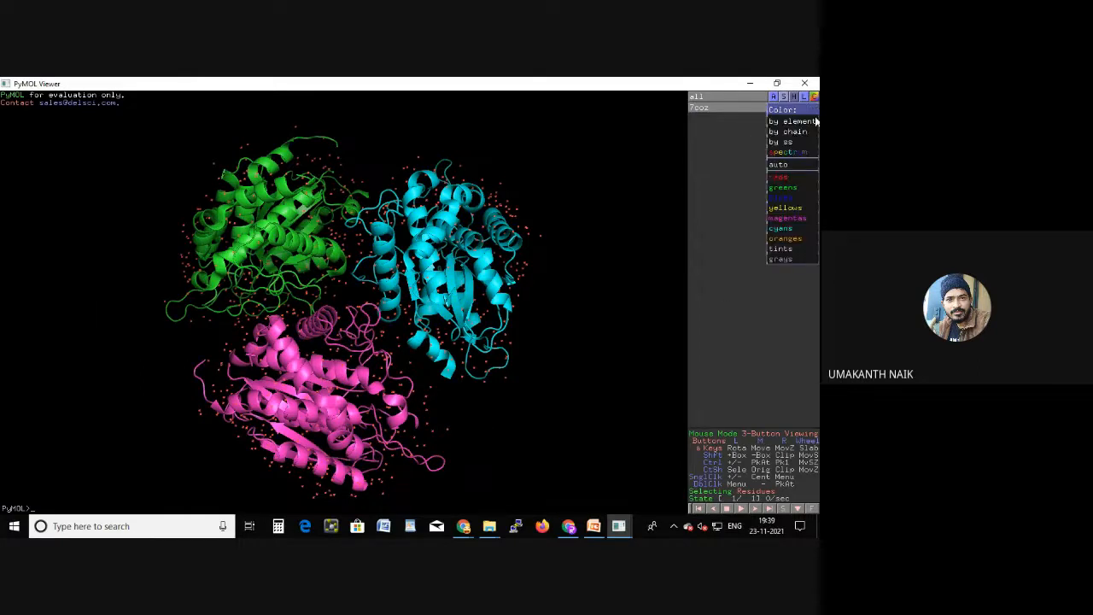
mouse_move(796, 151)
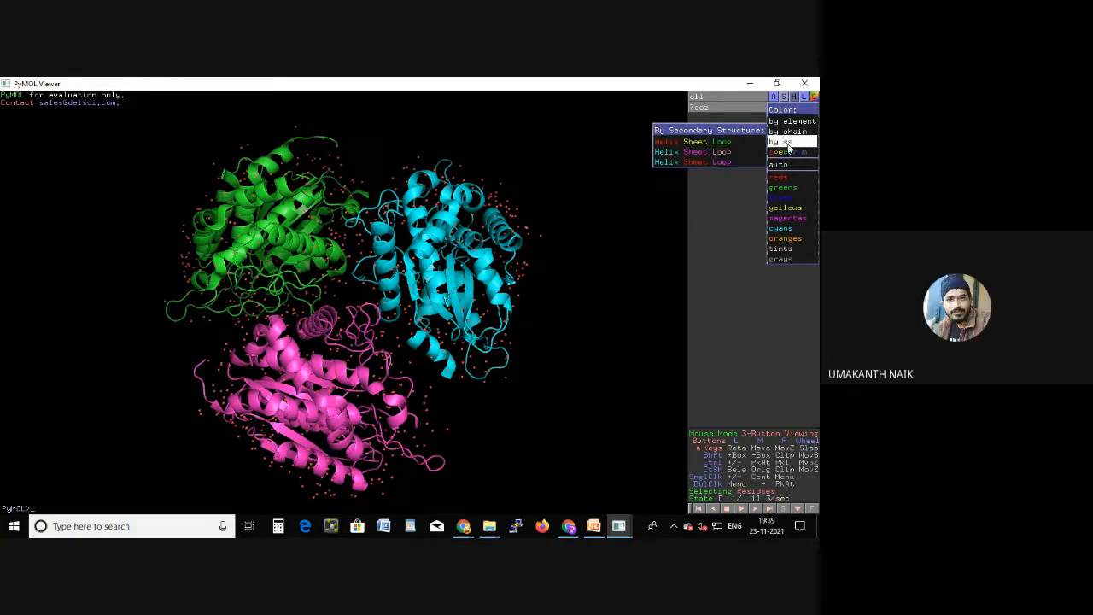
left_click(734, 143)
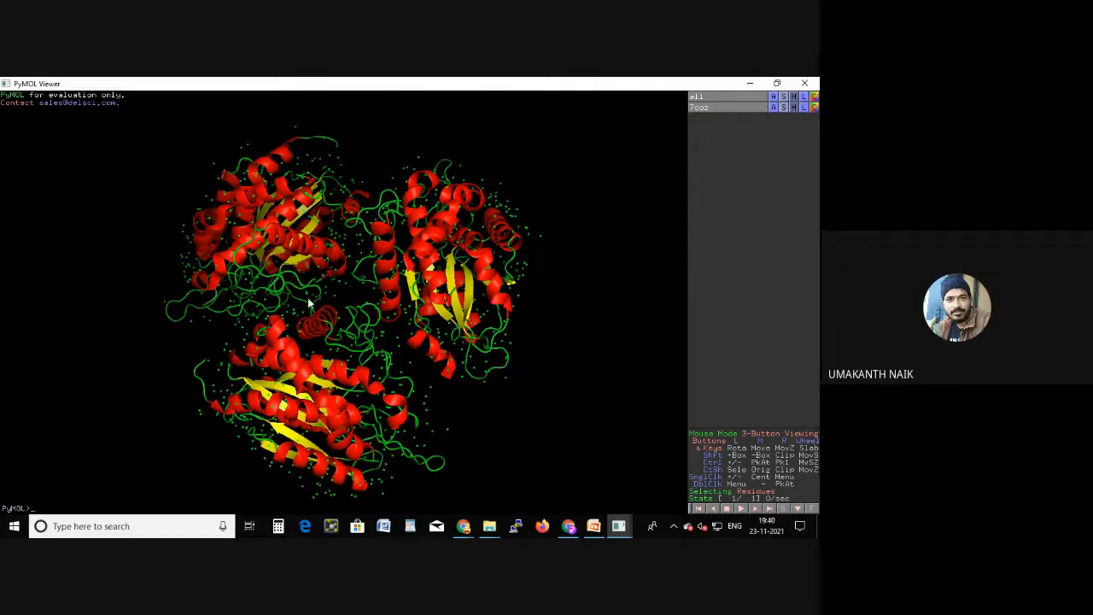
left_click_drag(507, 359, 373, 276)
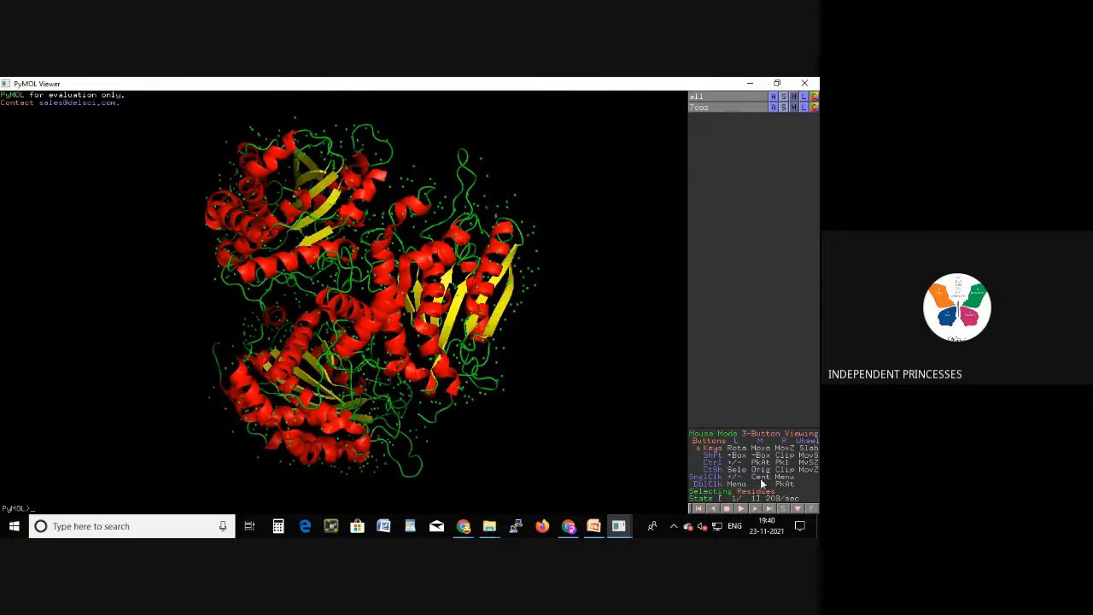
- Bring the PyMOL control window in front of the viewer, turn on the sequence display, and minimize the control window
mouse_move(617, 526)
left_click(662, 503)
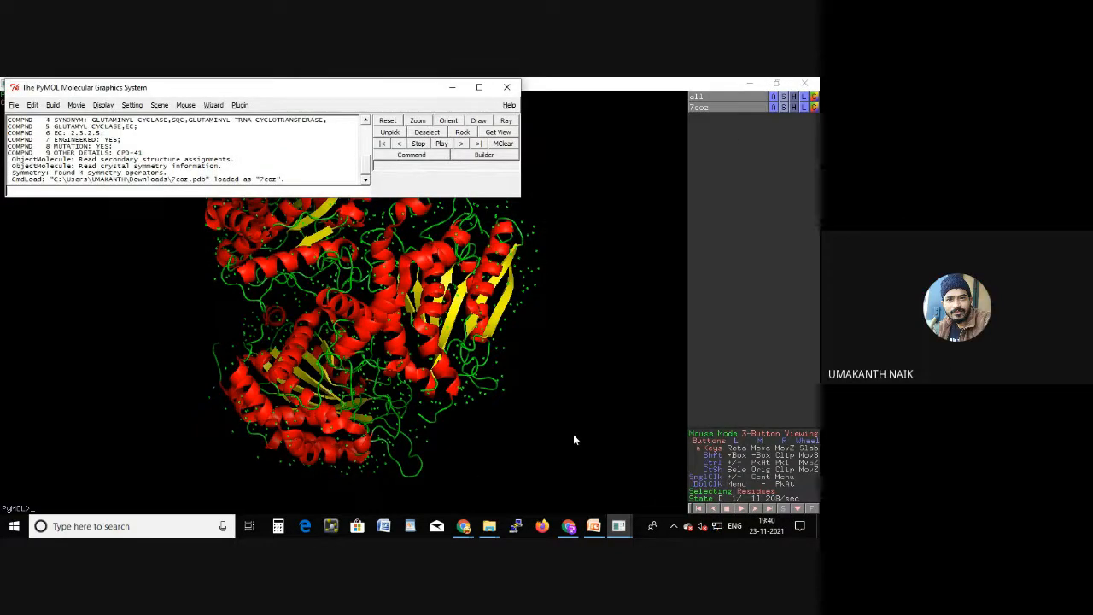
left_click_drag(573, 440, 268, 302)
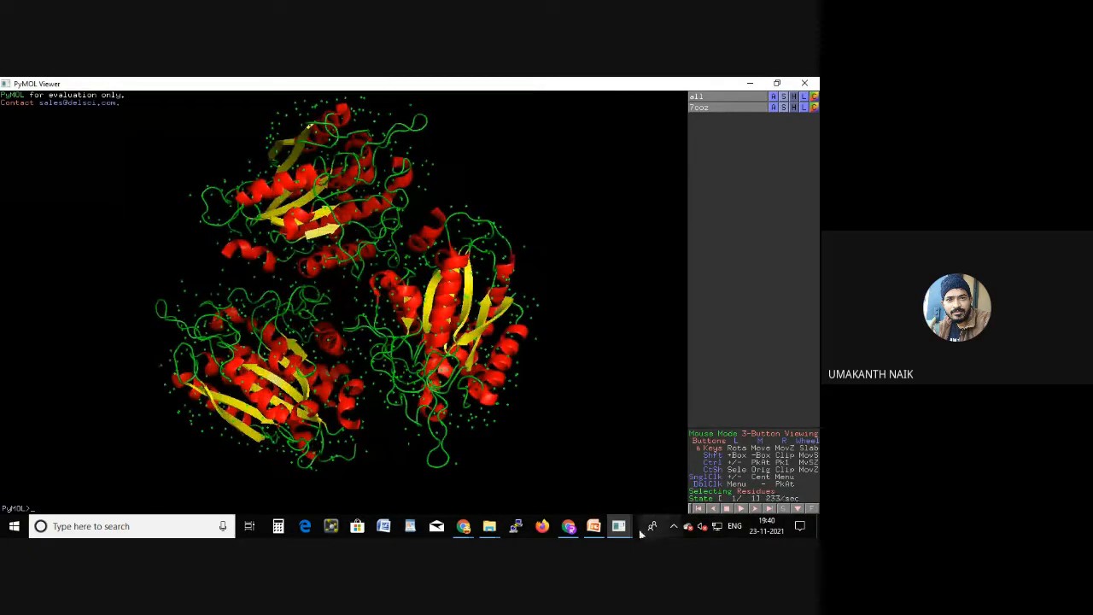
left_click(620, 527)
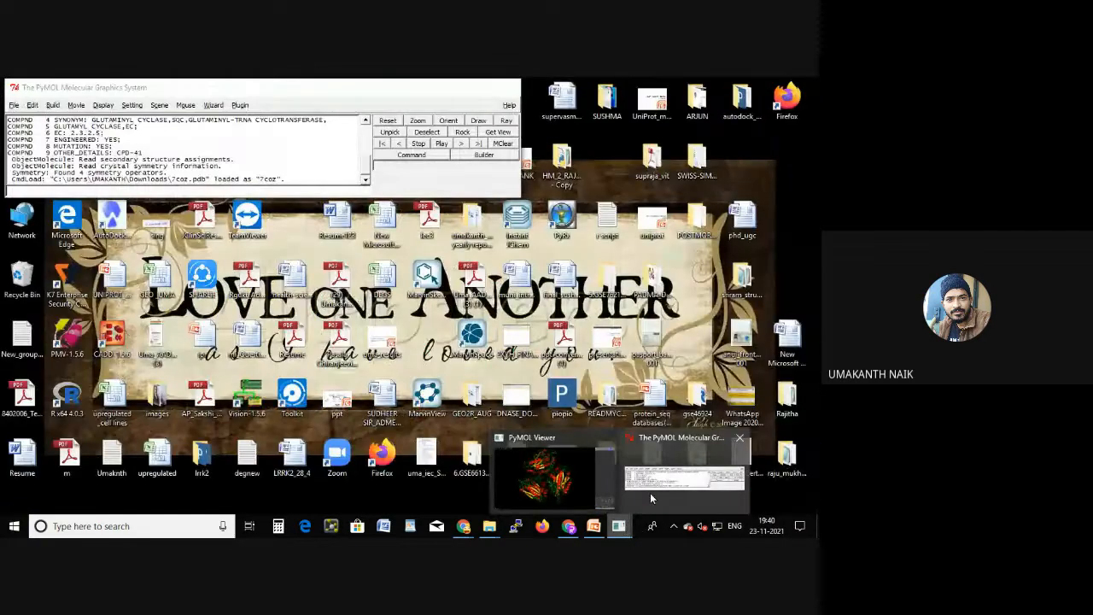
left_click(651, 493)
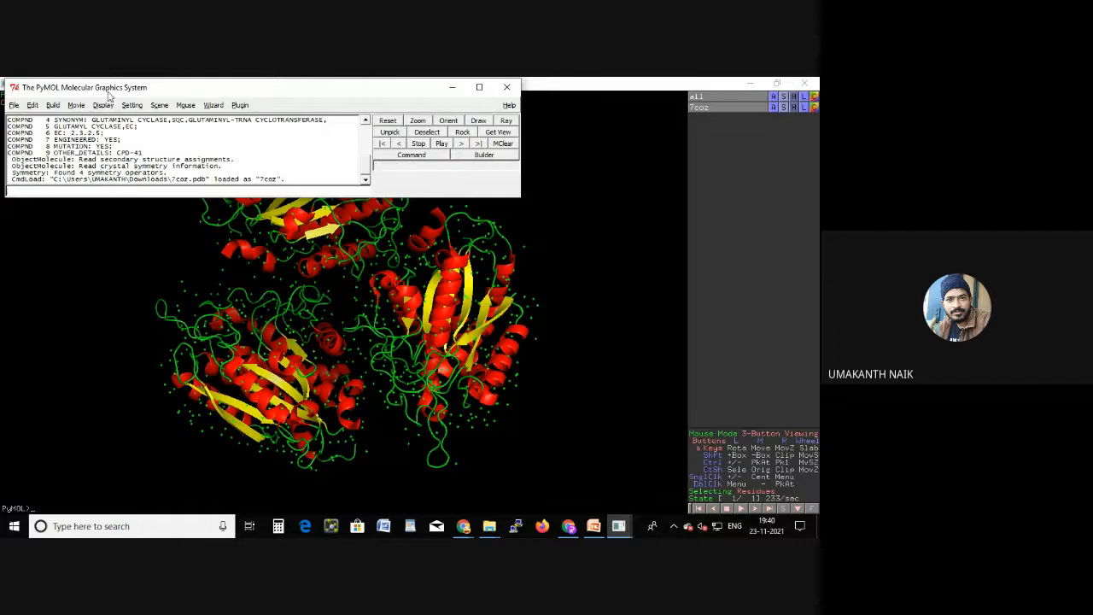
left_click_drag(108, 91, 112, 120)
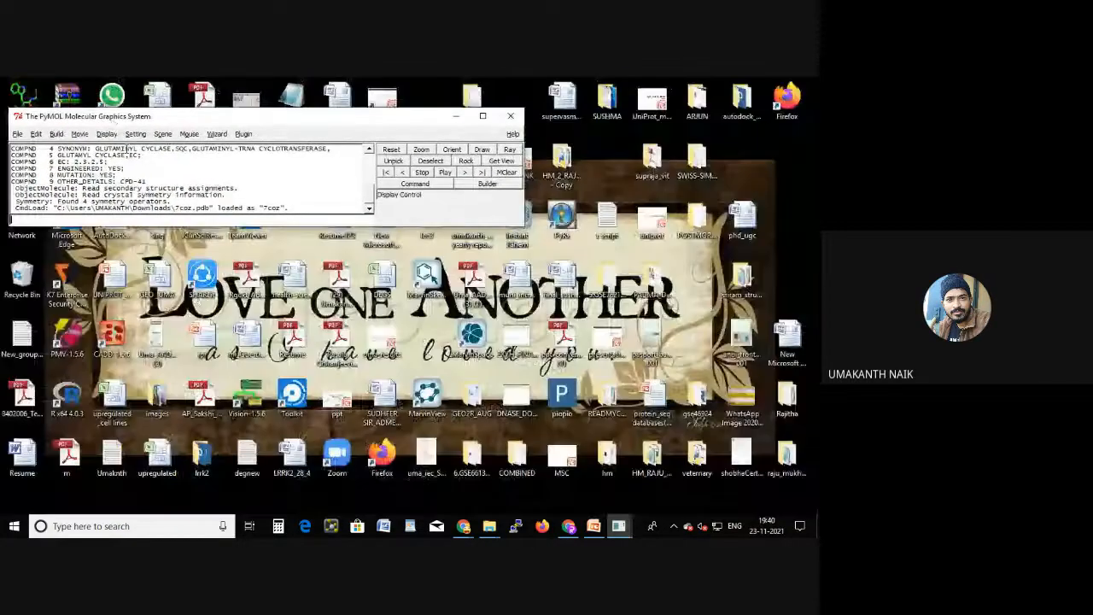
mouse_move(622, 526)
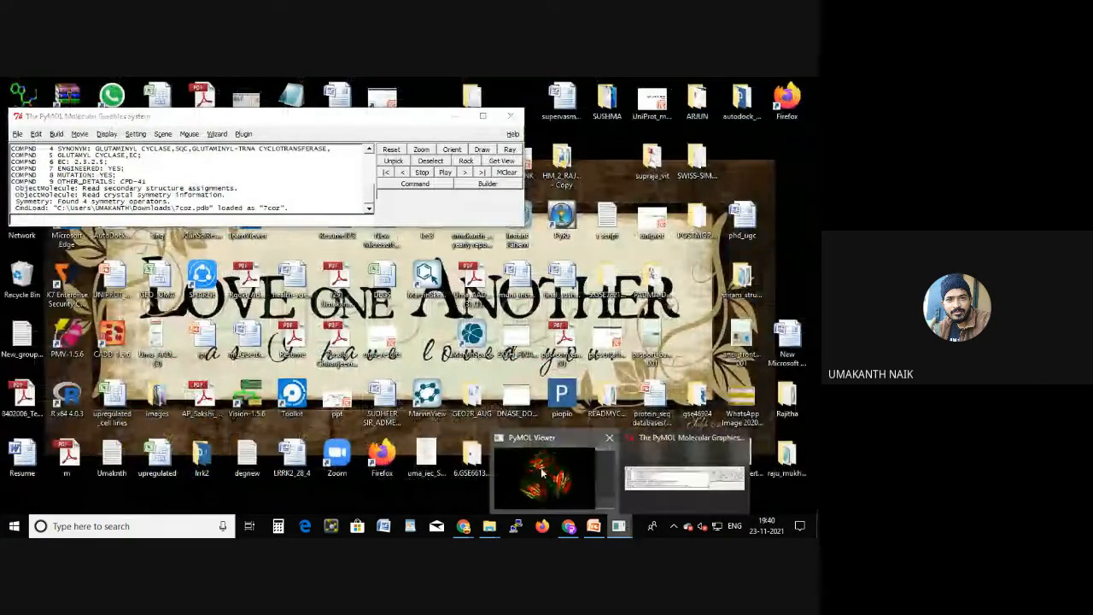
left_click(547, 471)
left_click(586, 484)
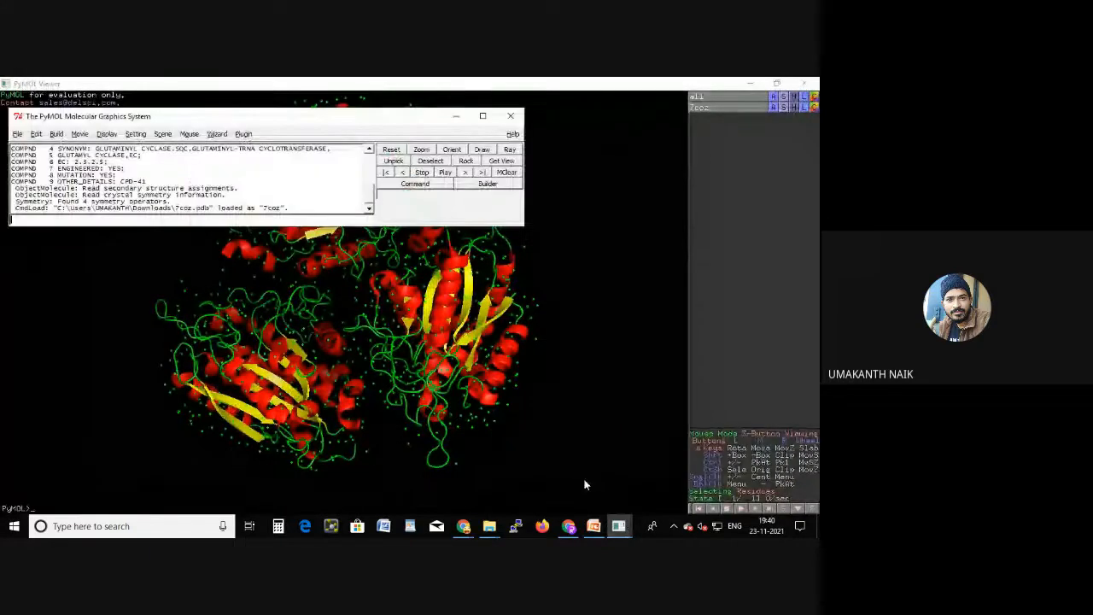
left_click(106, 134)
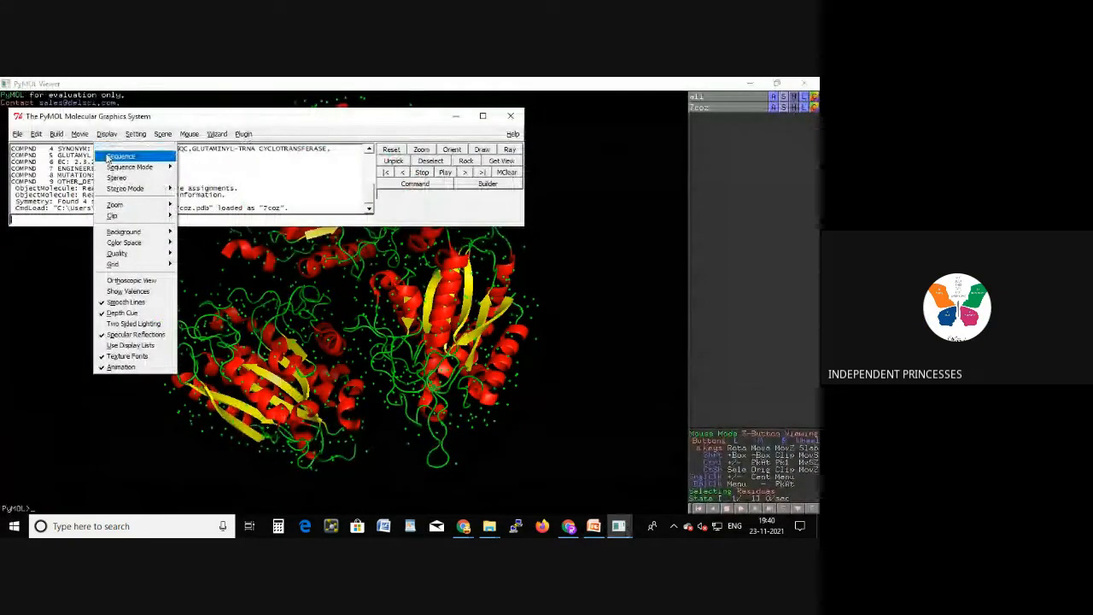
left_click(124, 153)
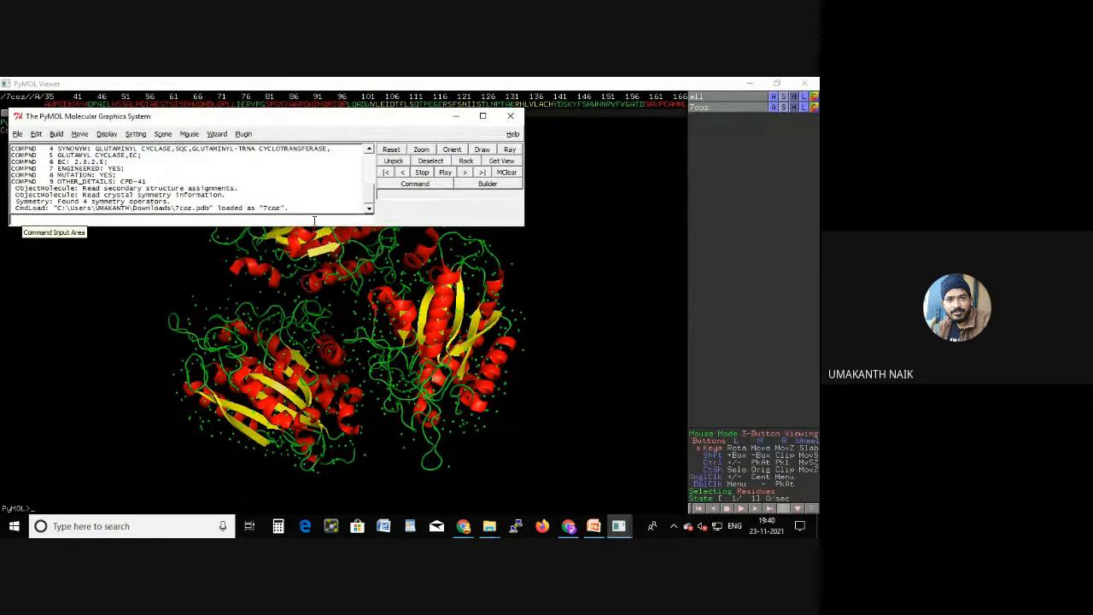
left_click(456, 117)
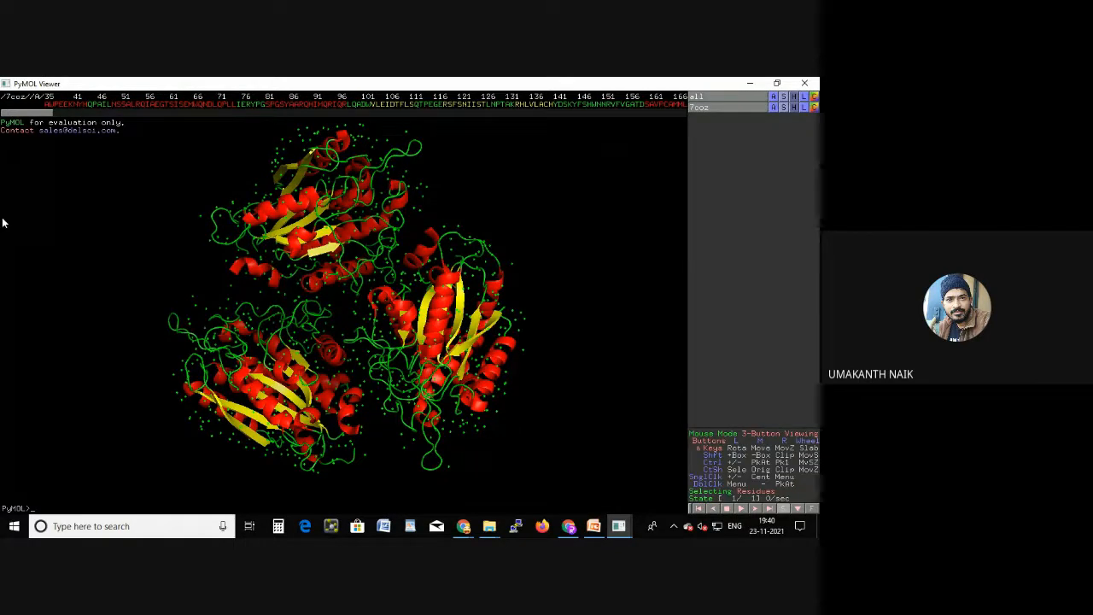
- Recolour 7coz by chain and browse its residue sequence across the chains
left_click(814, 107)
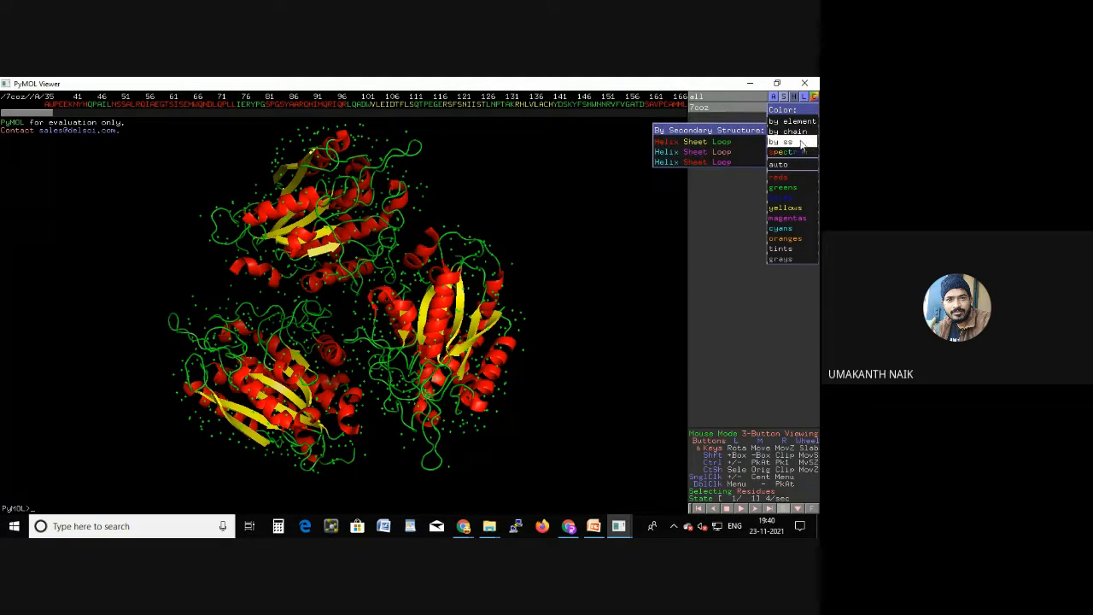
left_click(757, 138)
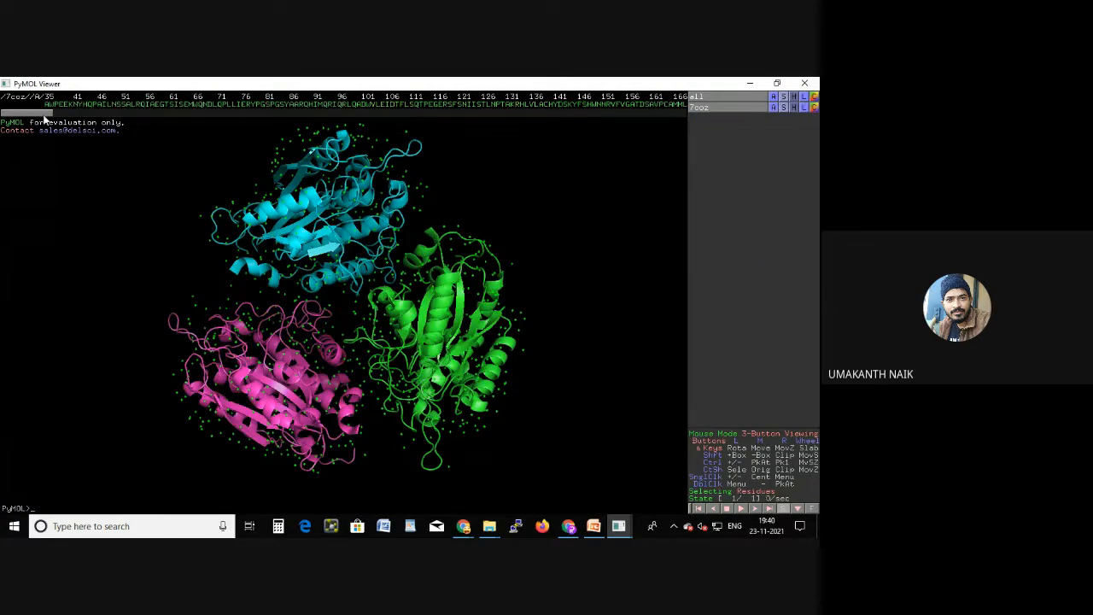
left_click_drag(44, 119, 264, 115)
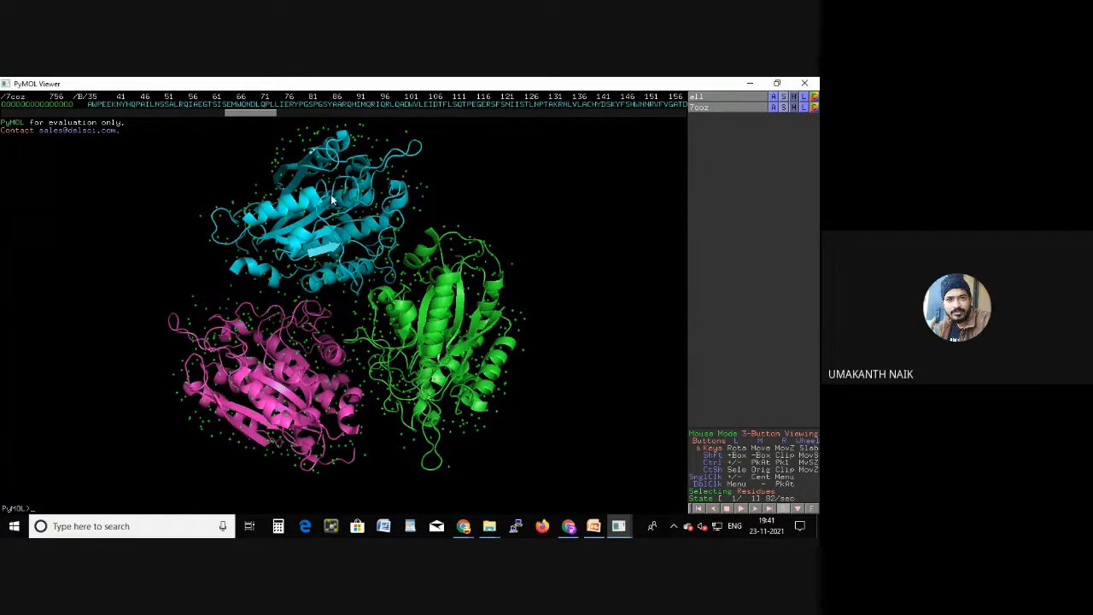
left_click_drag(265, 120, 412, 119)
left_click_drag(88, 148, 12, 161)
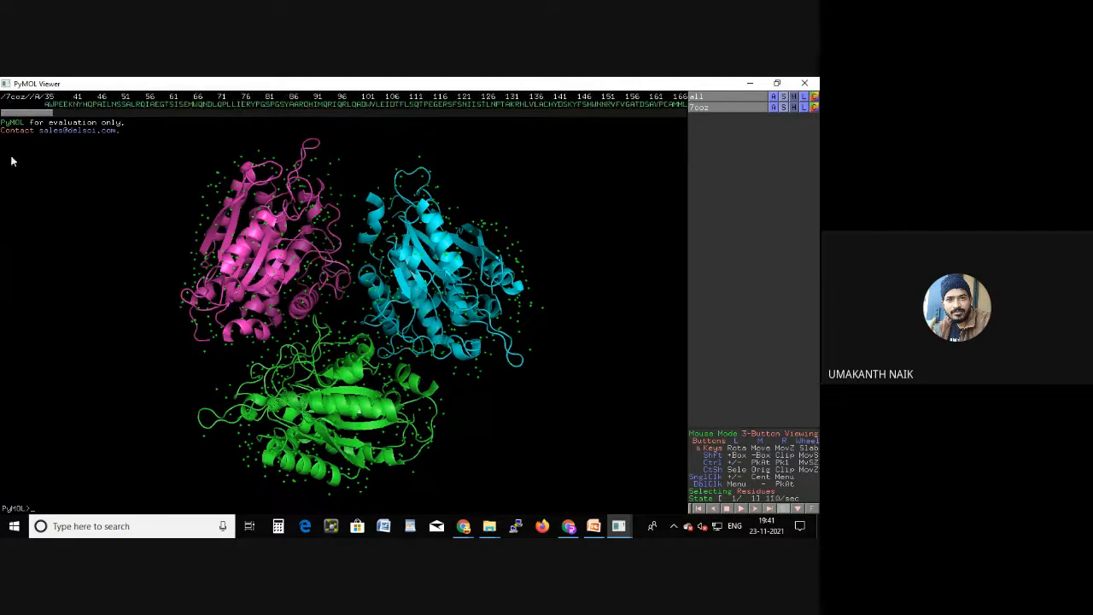
- Select chain B in the sequence from residue 35 through its last protein residue, including the ZN, SO4, Q39 and first EDO entries
left_click_drag(67, 112, 244, 125)
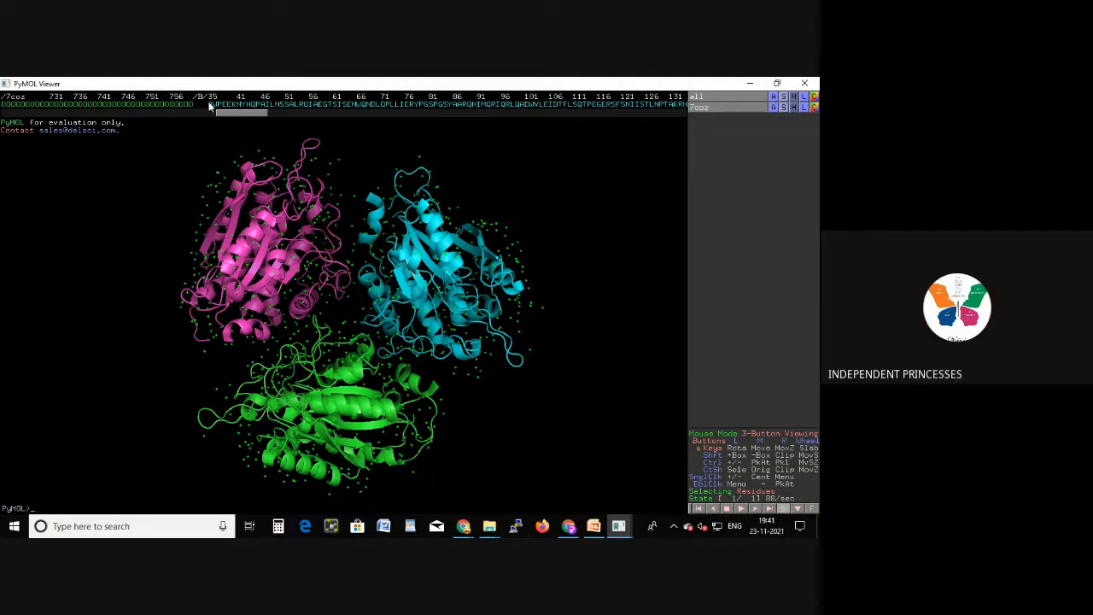
left_click_drag(210, 104, 667, 111)
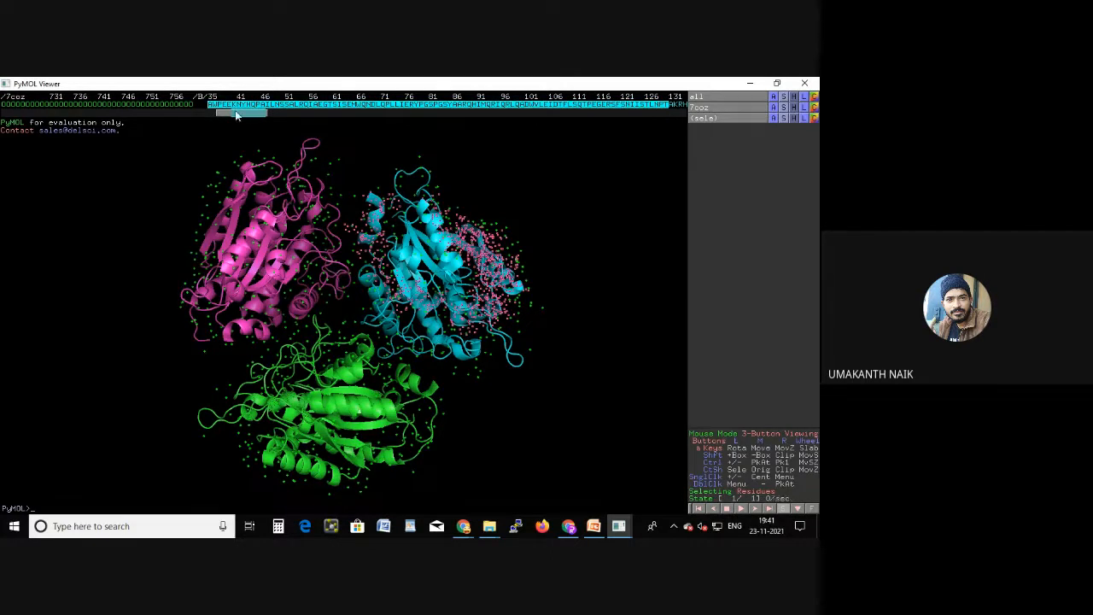
left_click_drag(237, 115, 271, 113)
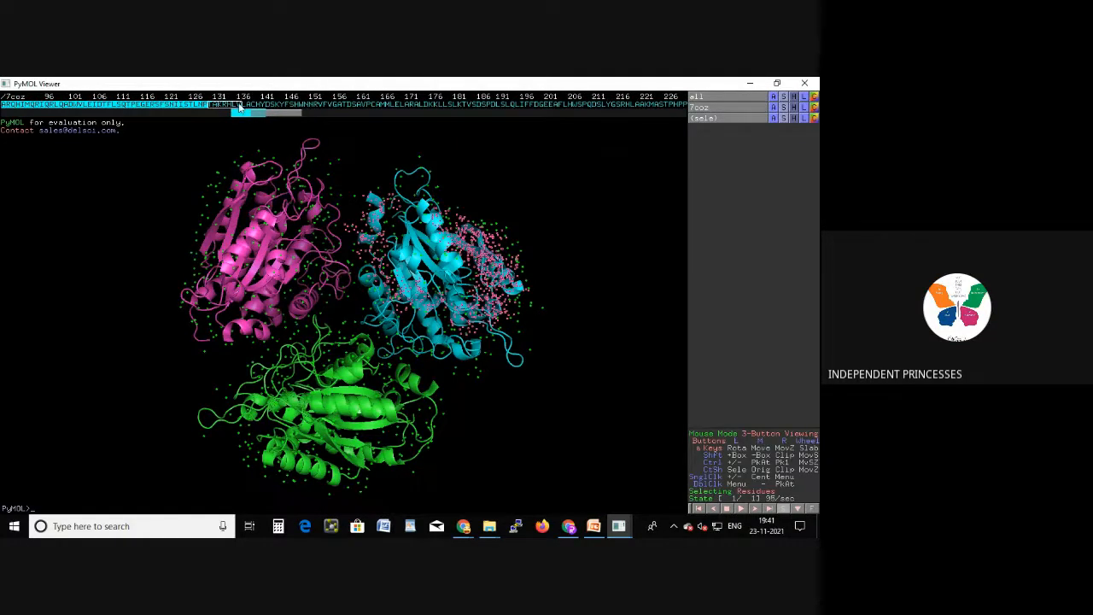
left_click_drag(211, 109, 416, 115)
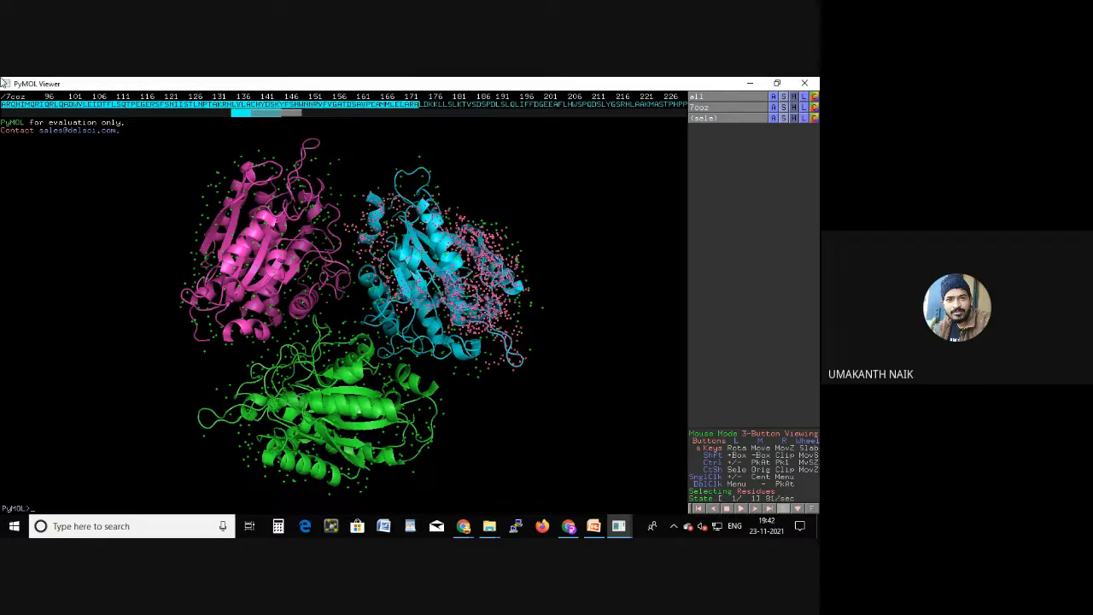
left_click_drag(288, 113, 317, 112)
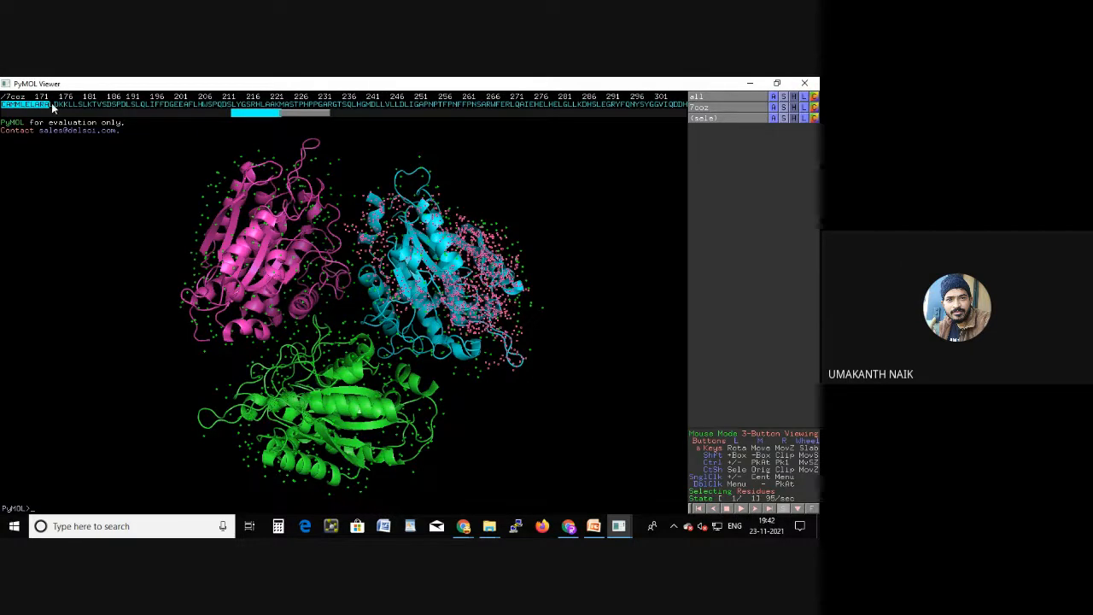
left_click_drag(51, 104, 691, 117)
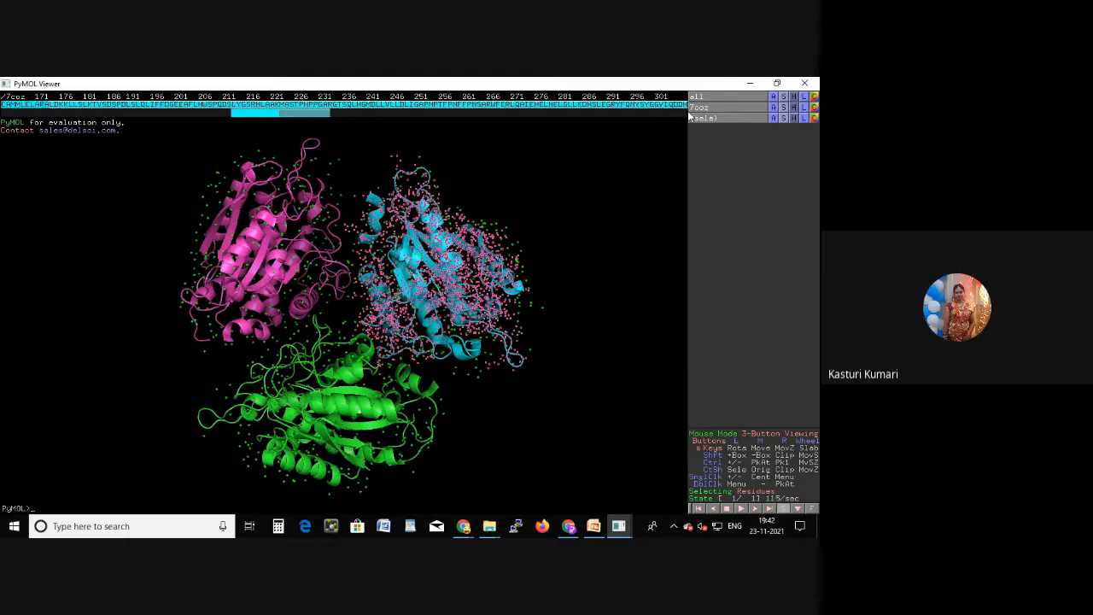
left_click_drag(305, 112, 341, 113)
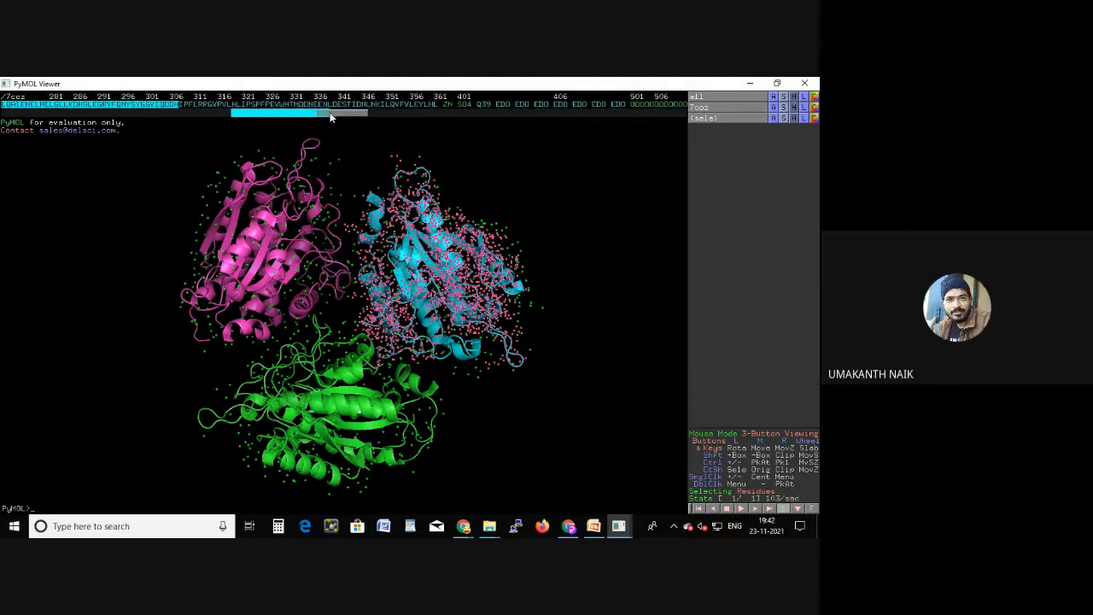
left_click_drag(183, 107, 573, 117)
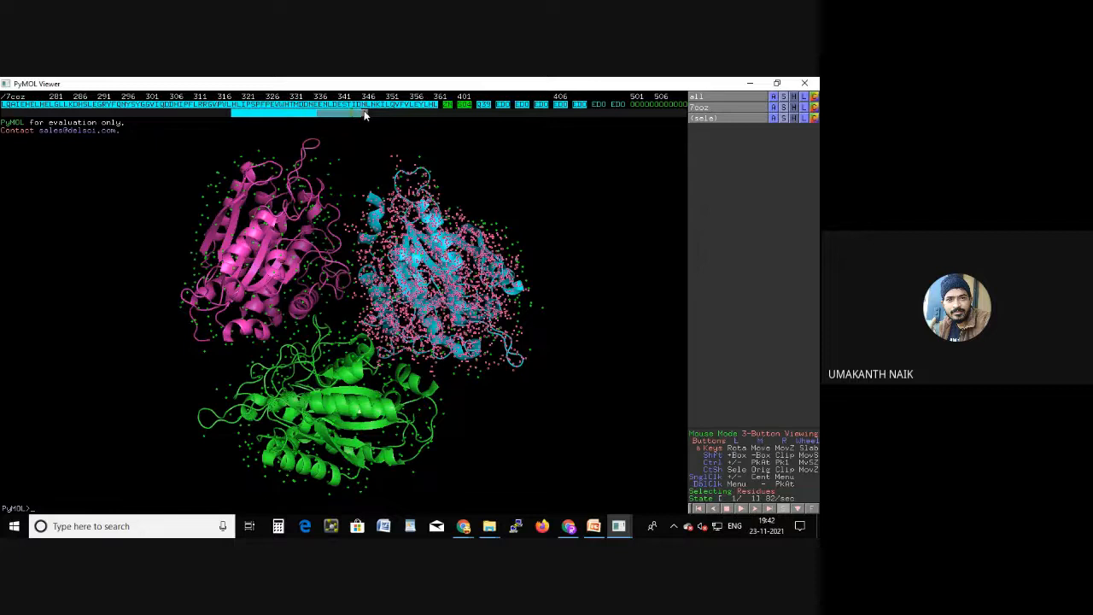
- Extend the selection over chain B's remaining EDO entries and all its water residues, up to the start of chain C
left_click_drag(365, 116, 390, 117)
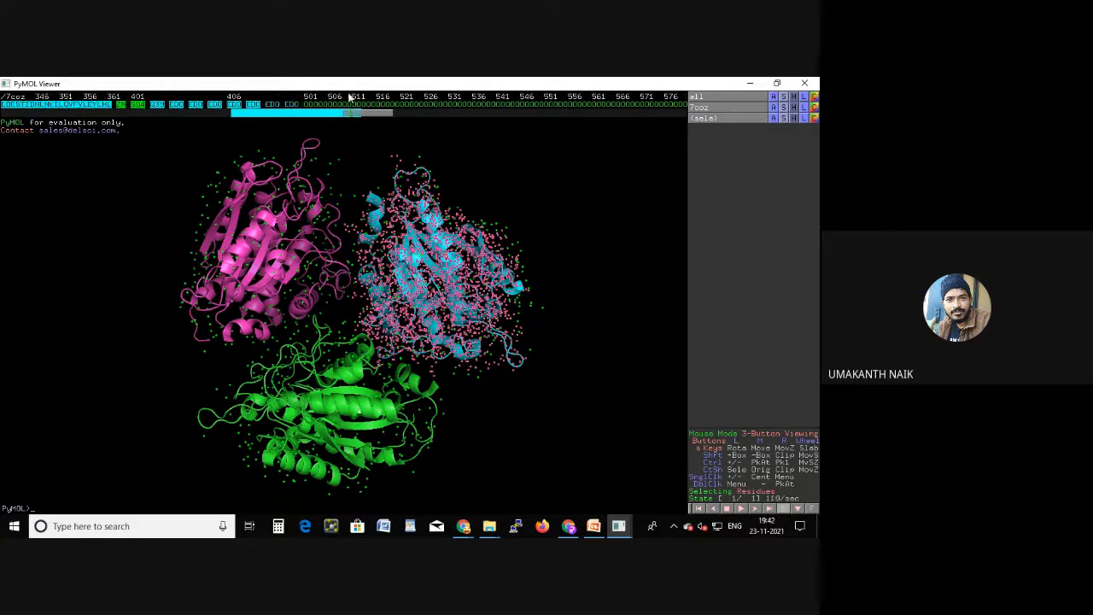
left_click_drag(270, 107, 679, 108)
left_click_drag(359, 111, 391, 113)
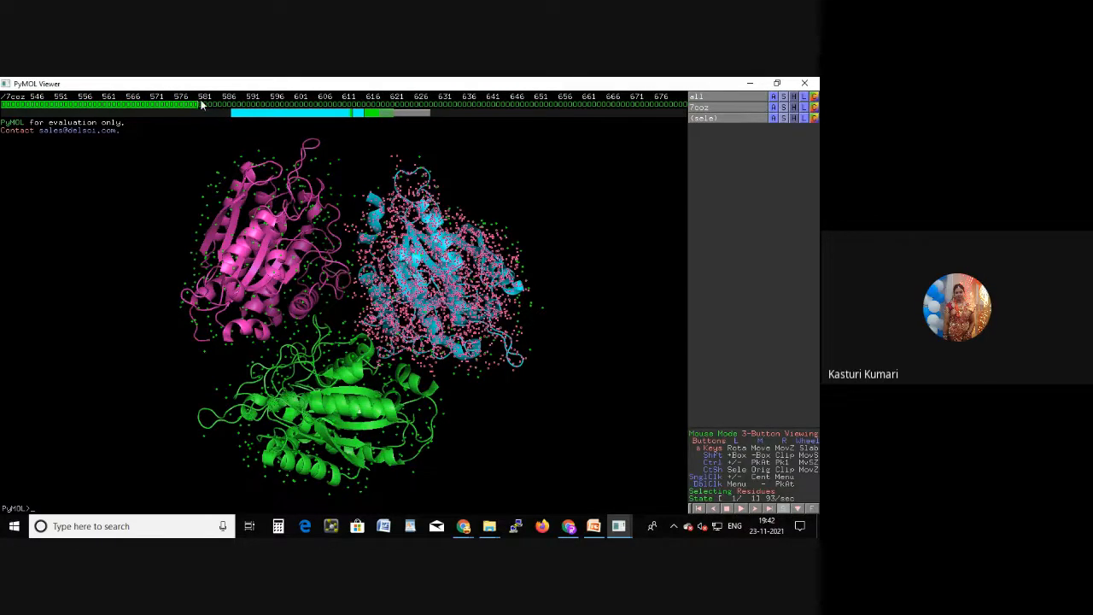
left_click_drag(203, 106, 491, 118)
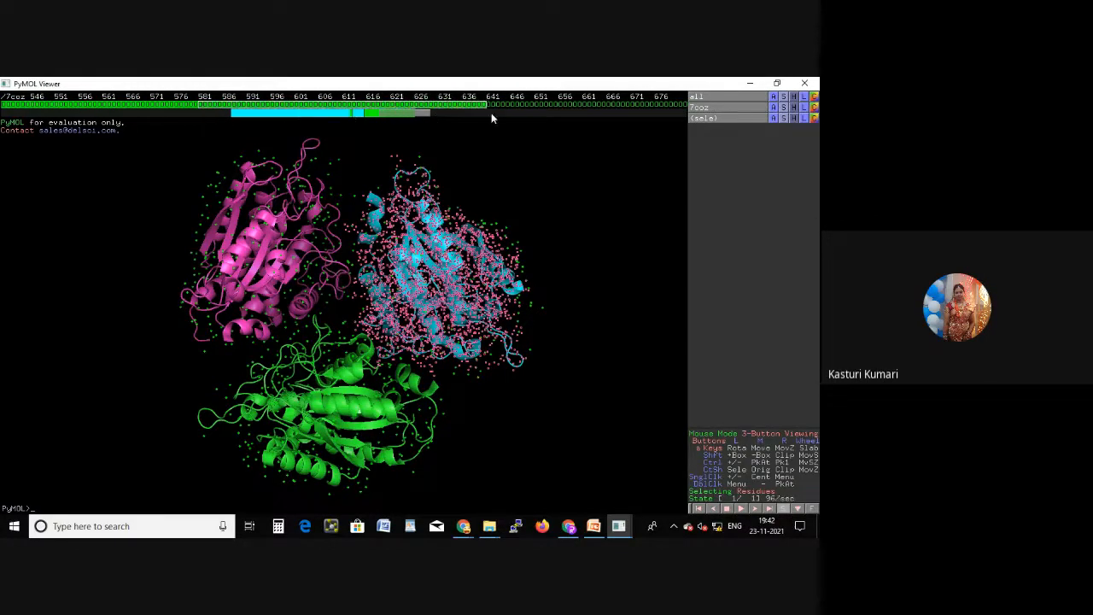
left_click_drag(569, 112, 692, 112)
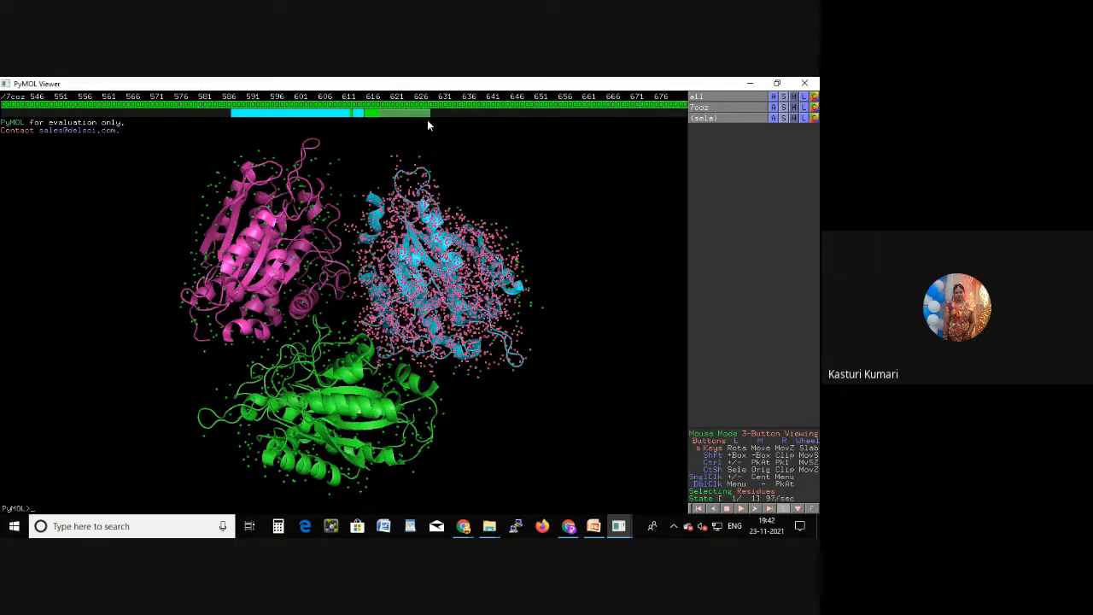
left_click_drag(420, 119, 458, 118)
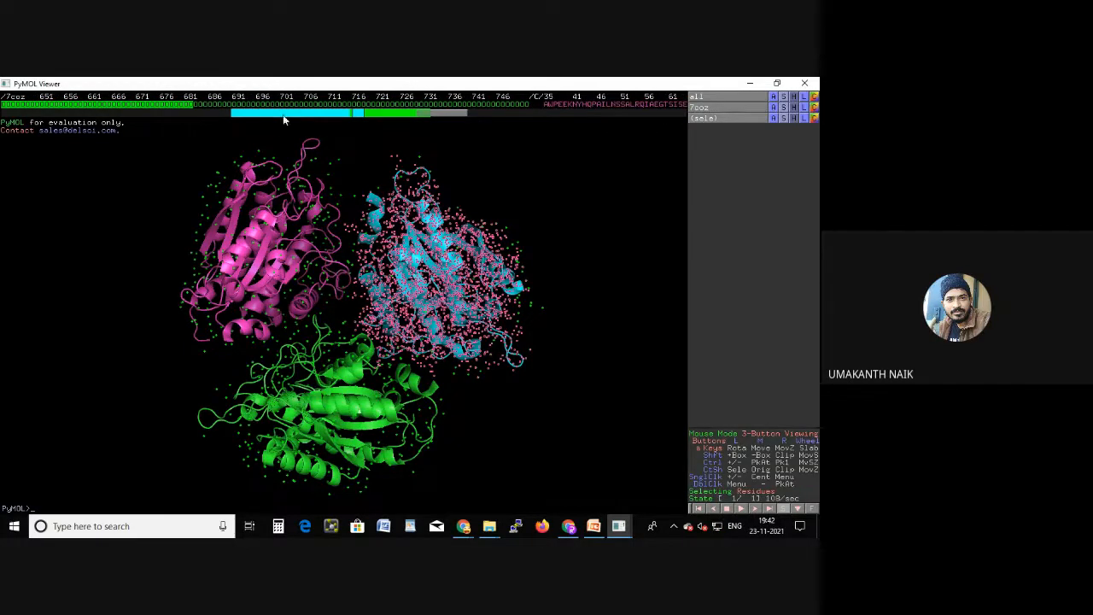
left_click_drag(195, 103, 528, 114)
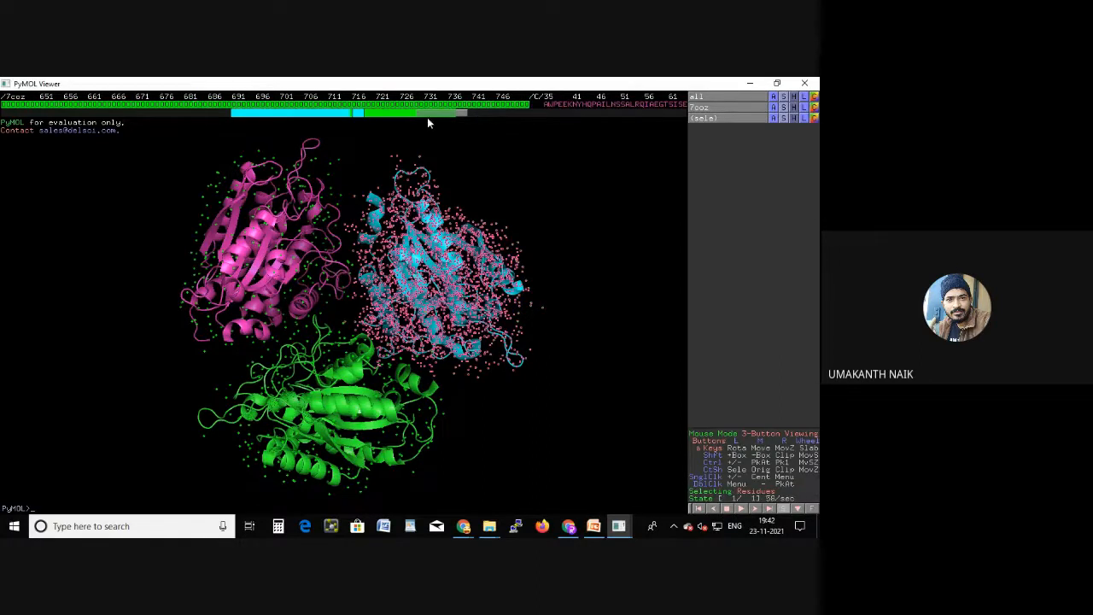
- Add chain C's protein residues from 35 to its last one, plus the adjoining EDO, ZN, SO4 and Q39 entries, to the selection
left_click_drag(427, 117, 454, 120)
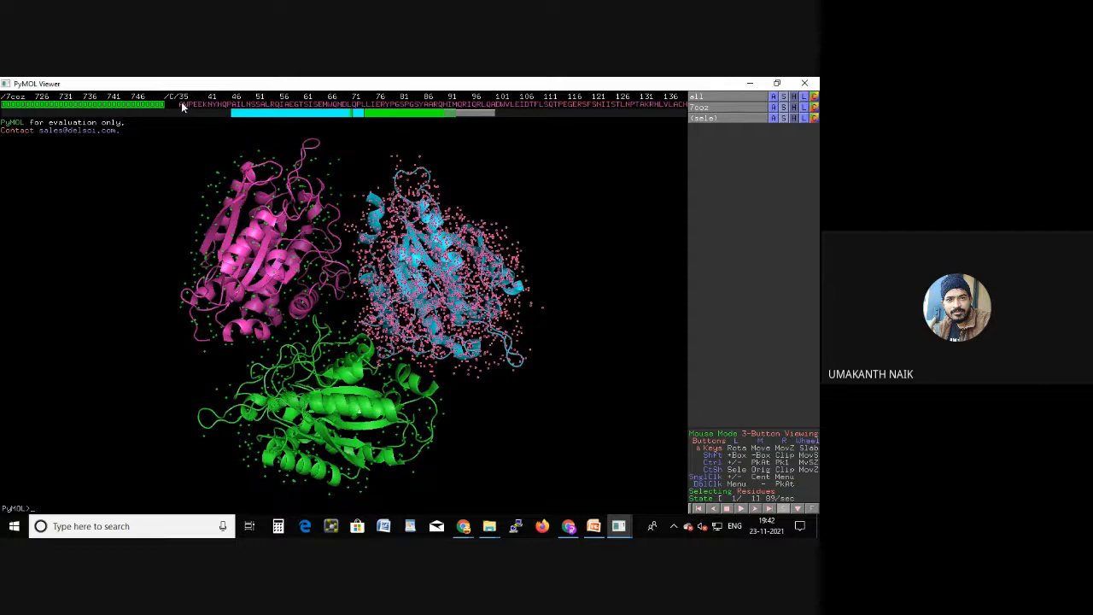
left_click_drag(184, 105, 658, 106)
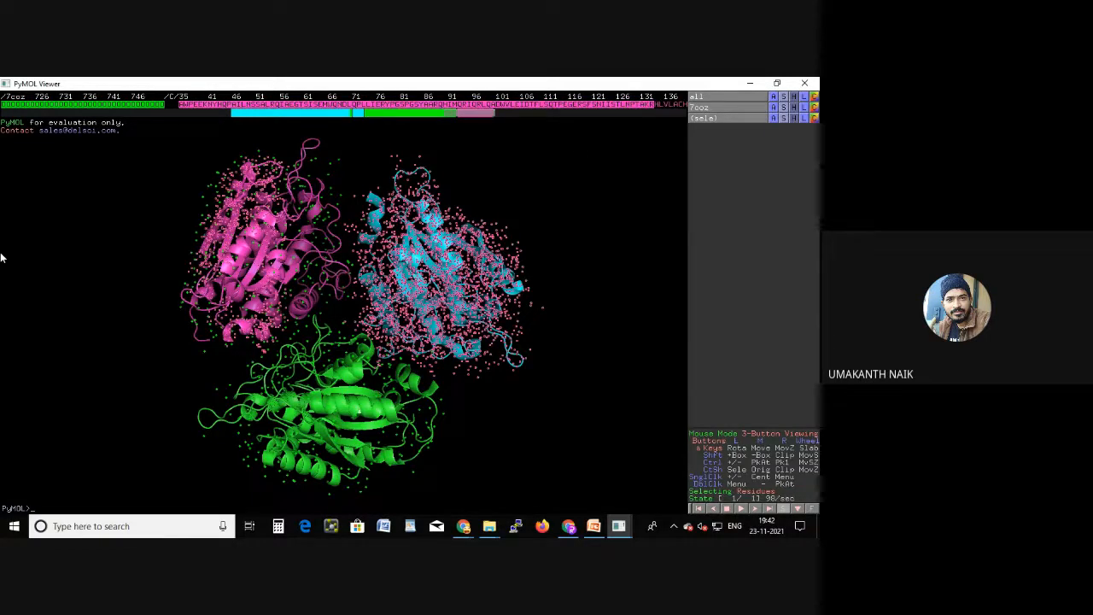
left_click_drag(470, 115, 513, 114)
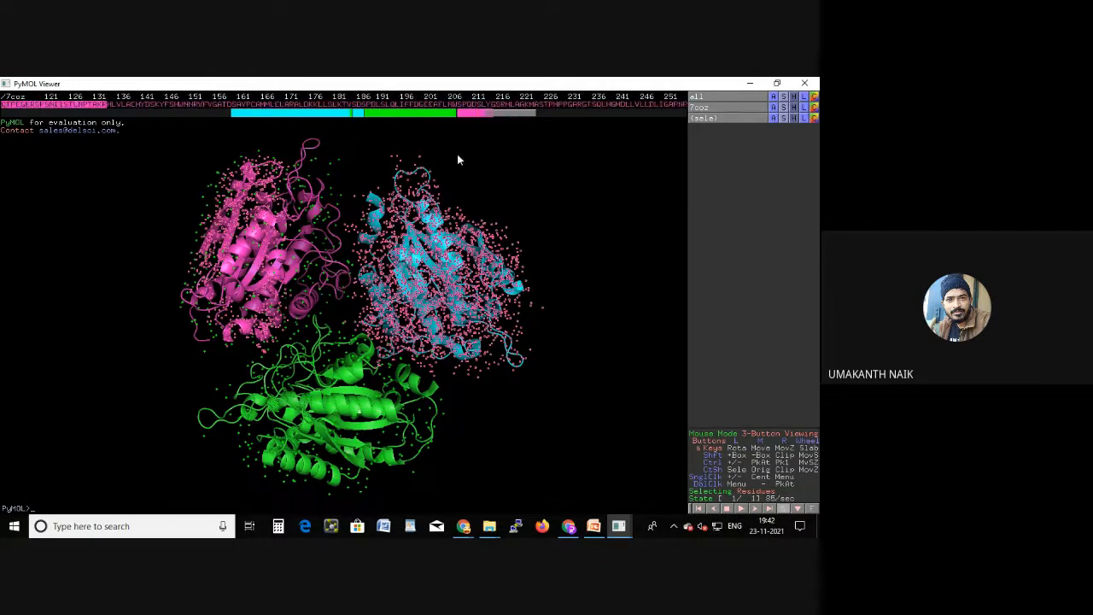
left_click_drag(110, 105, 663, 111)
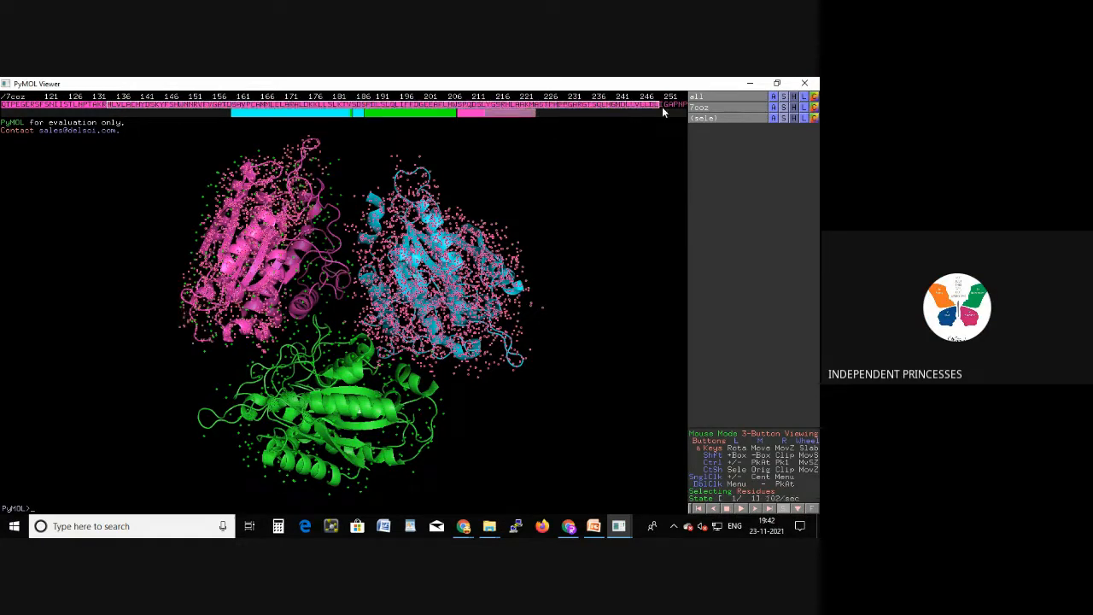
left_click(477, 114)
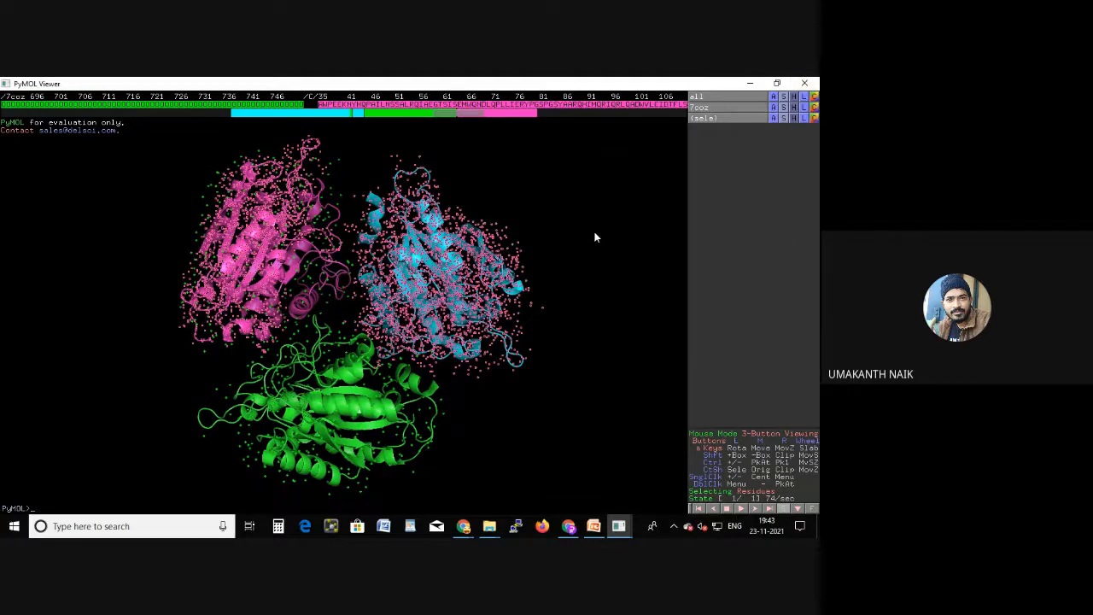
left_click(511, 113)
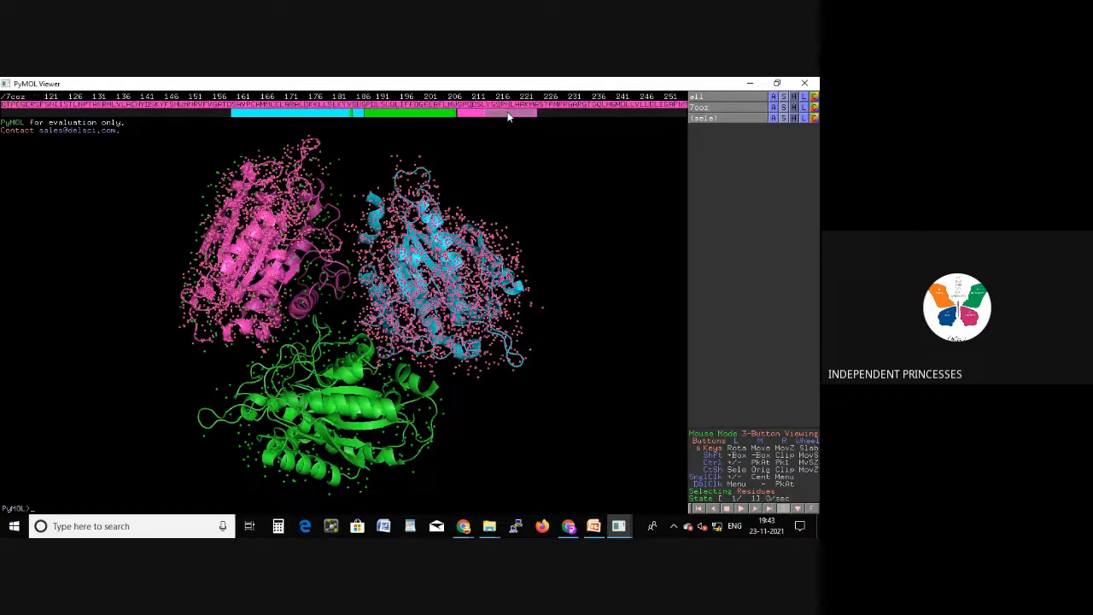
left_click(444, 114)
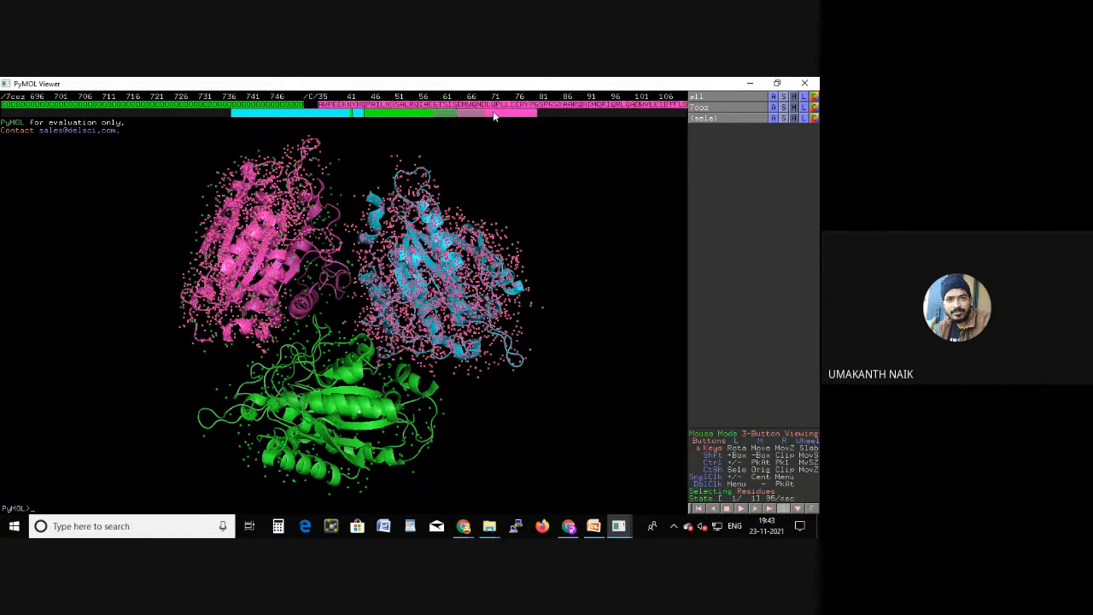
left_click(524, 113)
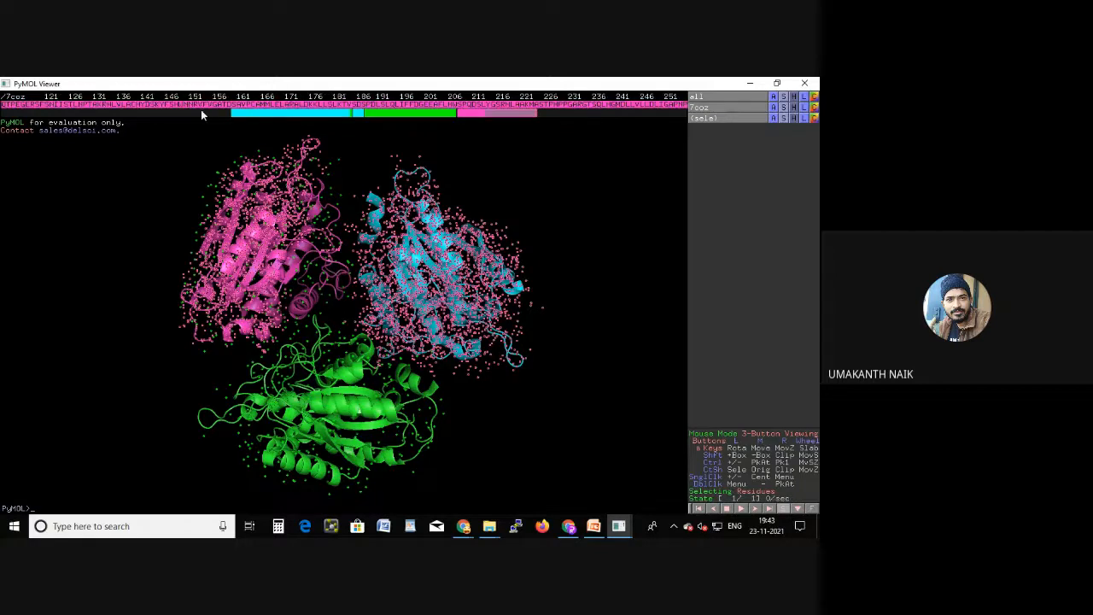
left_click_drag(492, 109, 538, 109)
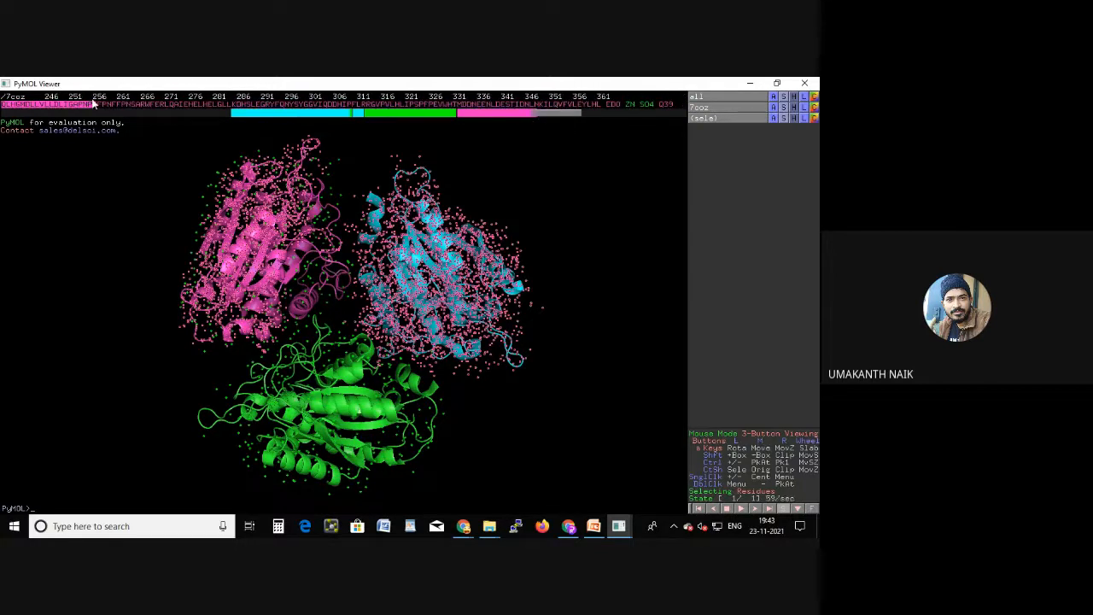
left_click_drag(95, 103, 643, 116)
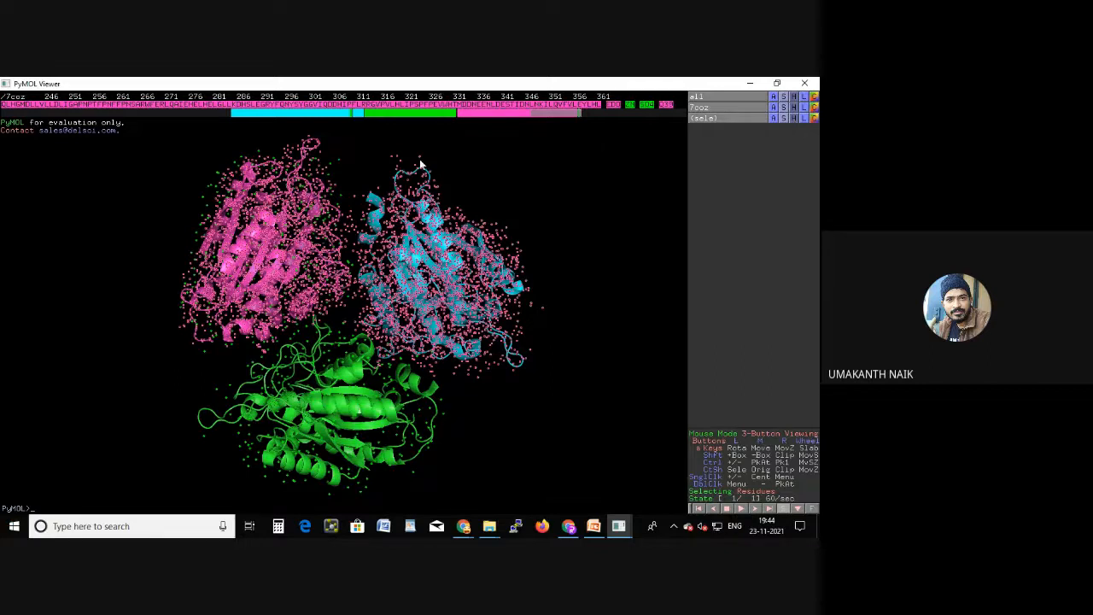
- Add chain C's remaining EDO entries and water residues to the selection, and remove all selected atoms of chains B and C
left_click_drag(540, 116, 570, 110)
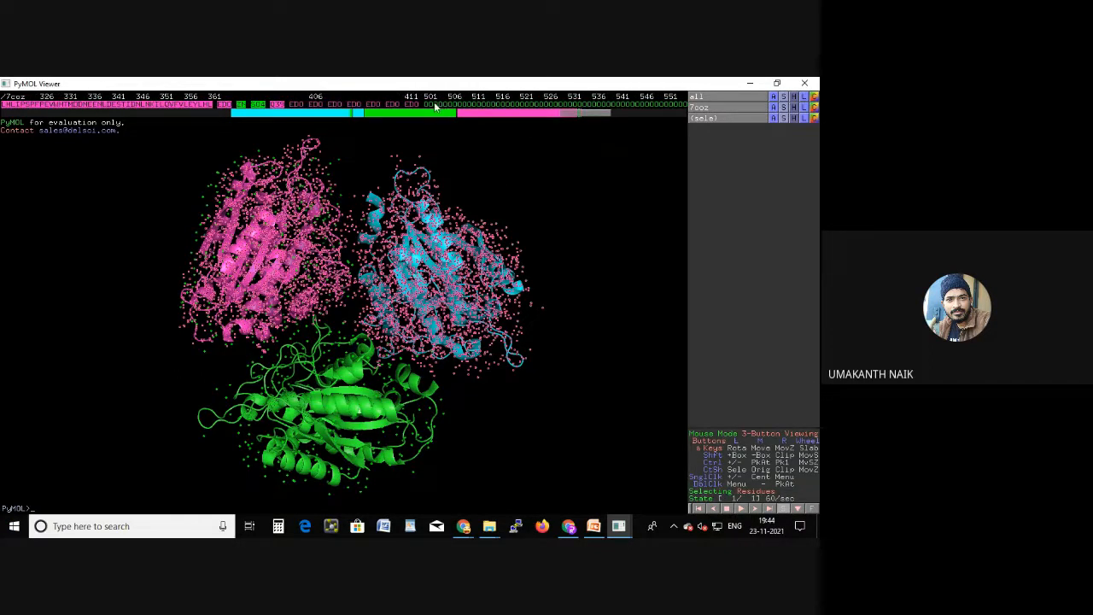
left_click_drag(300, 105, 689, 105)
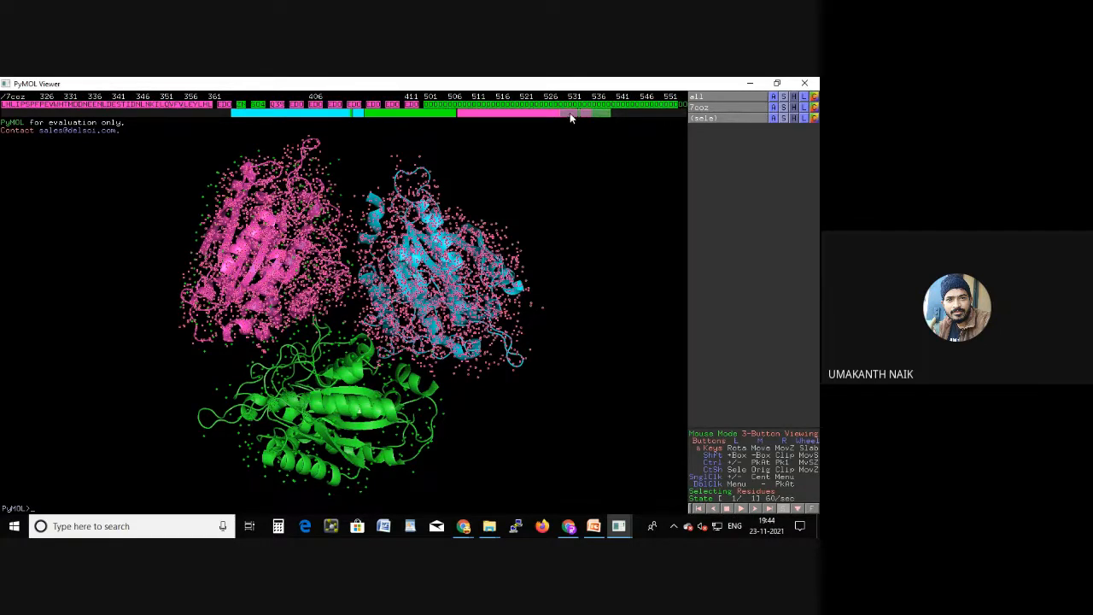
left_click_drag(570, 113, 609, 112)
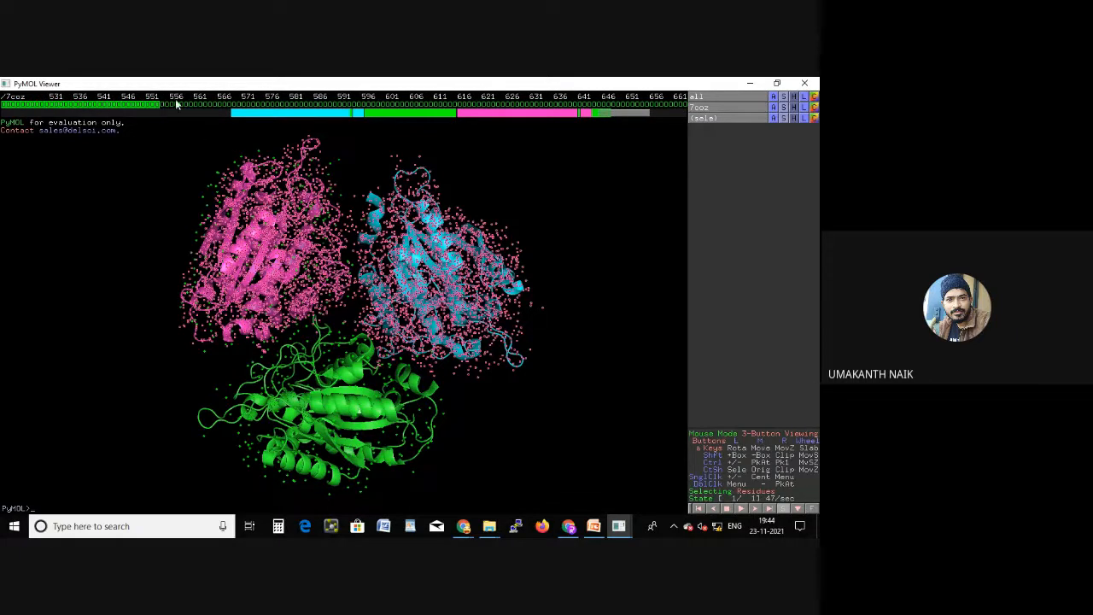
left_click_drag(242, 107, 351, 107)
left_click_drag(160, 109, 652, 124)
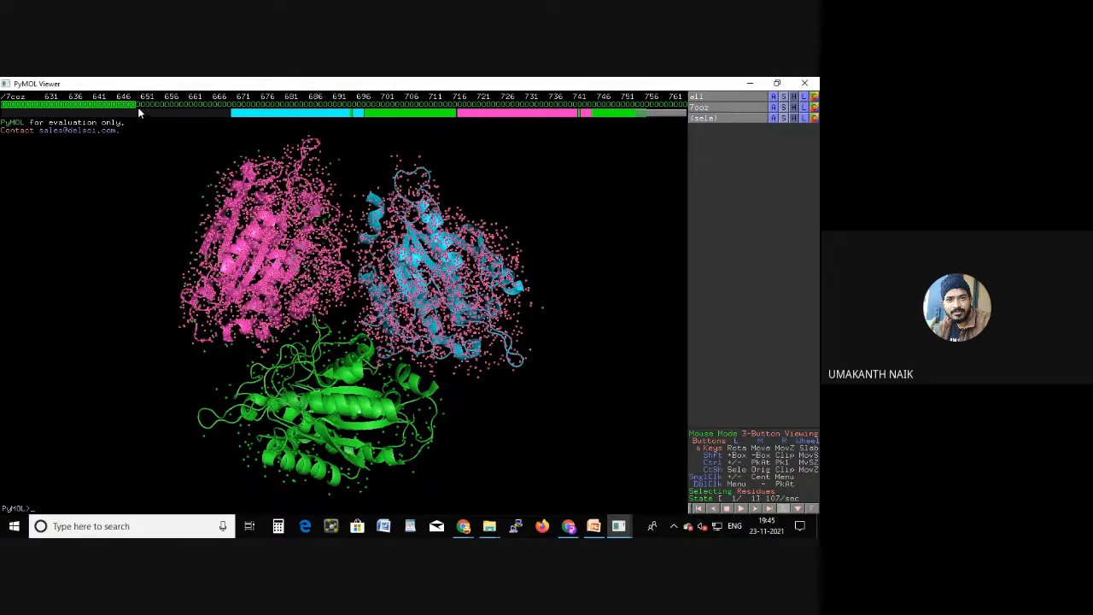
left_click_drag(139, 108, 710, 105)
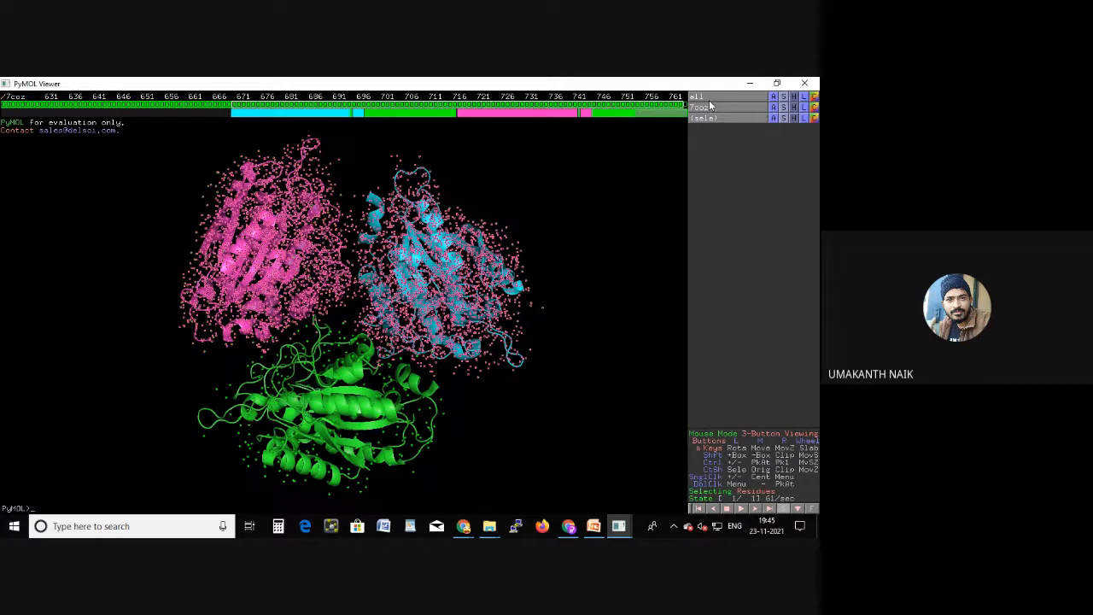
right_click(170, 106)
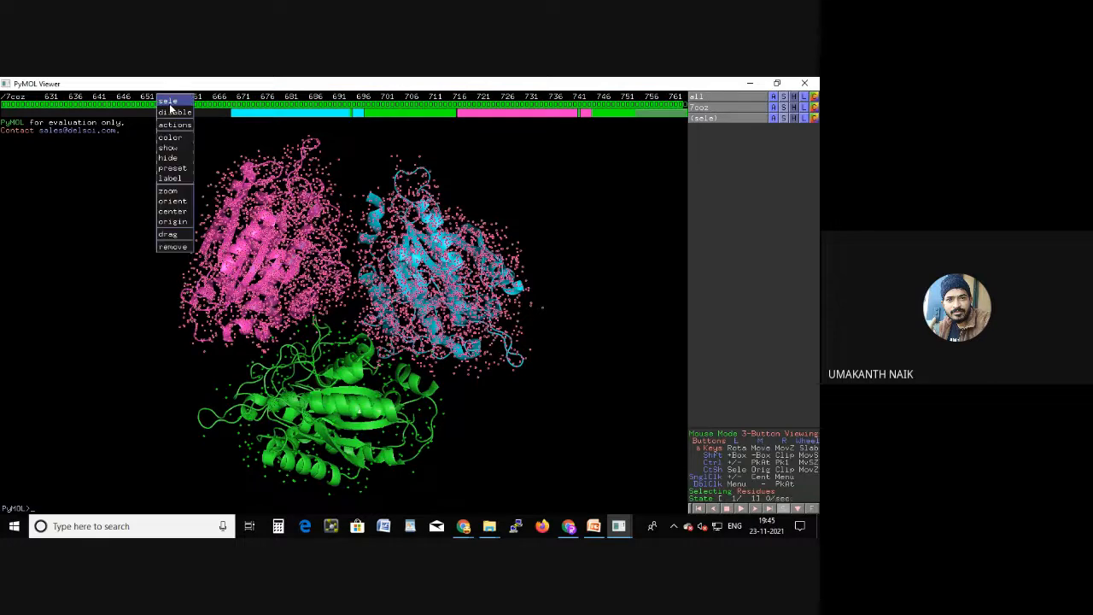
left_click(173, 247)
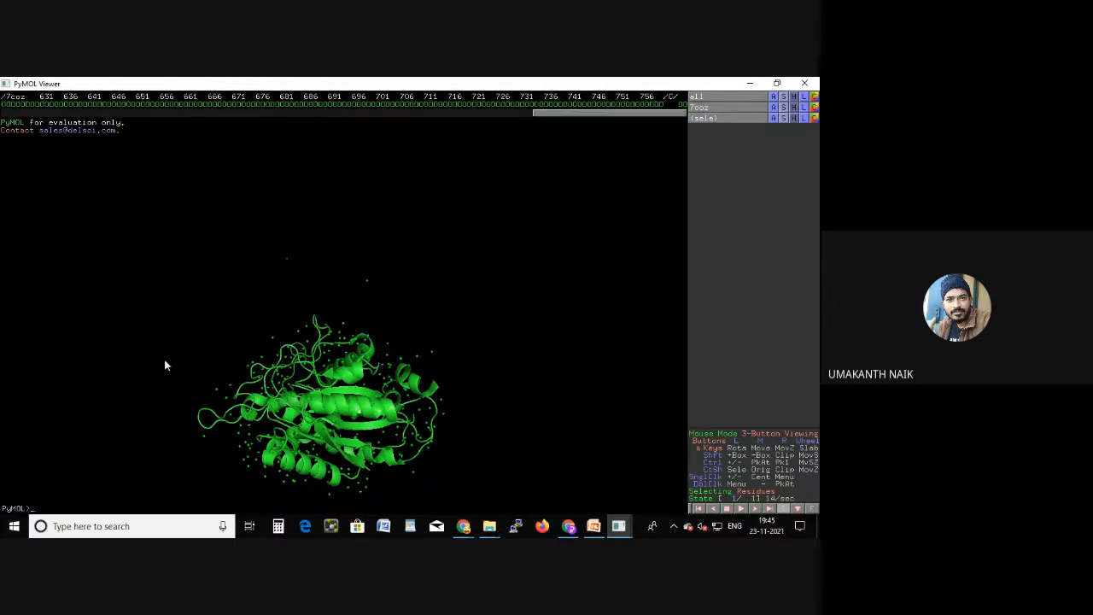
- Colour the remaining 7coz chain by secondary structure with cyan helices, magenta sheets and salmon loops, and rotate it for inspection
left_click_drag(371, 297, 384, 194)
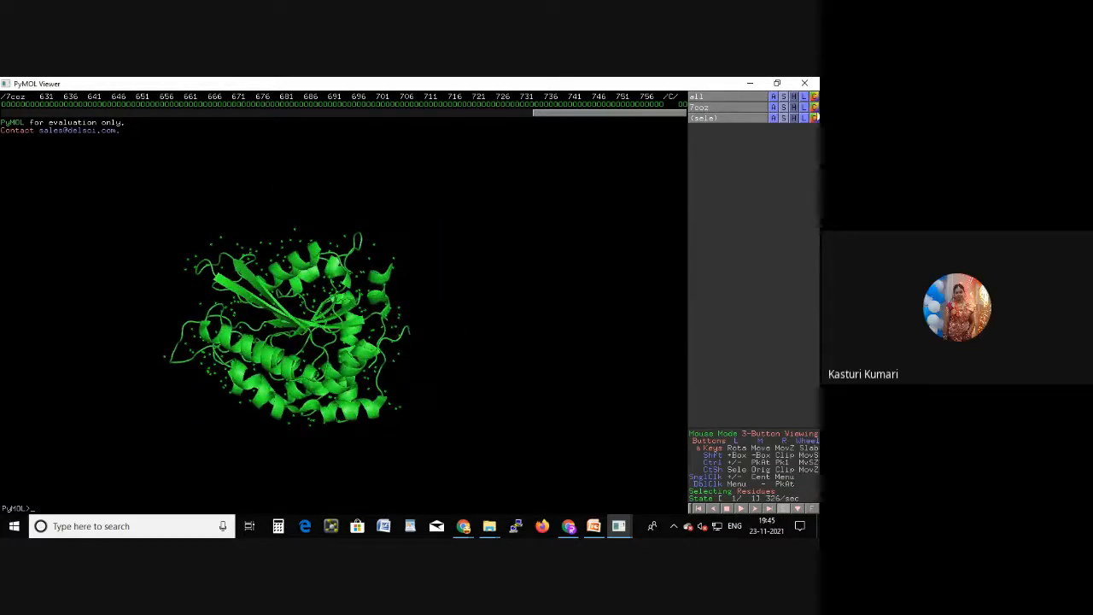
left_click(814, 107)
mouse_move(801, 145)
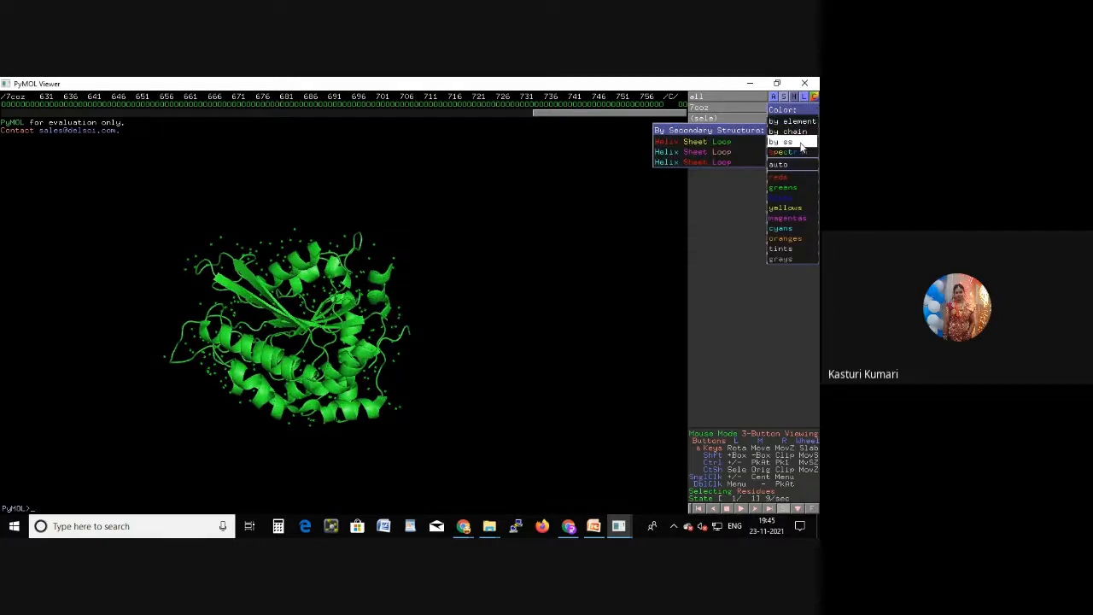
left_click(730, 152)
left_click_drag(534, 451, 518, 260)
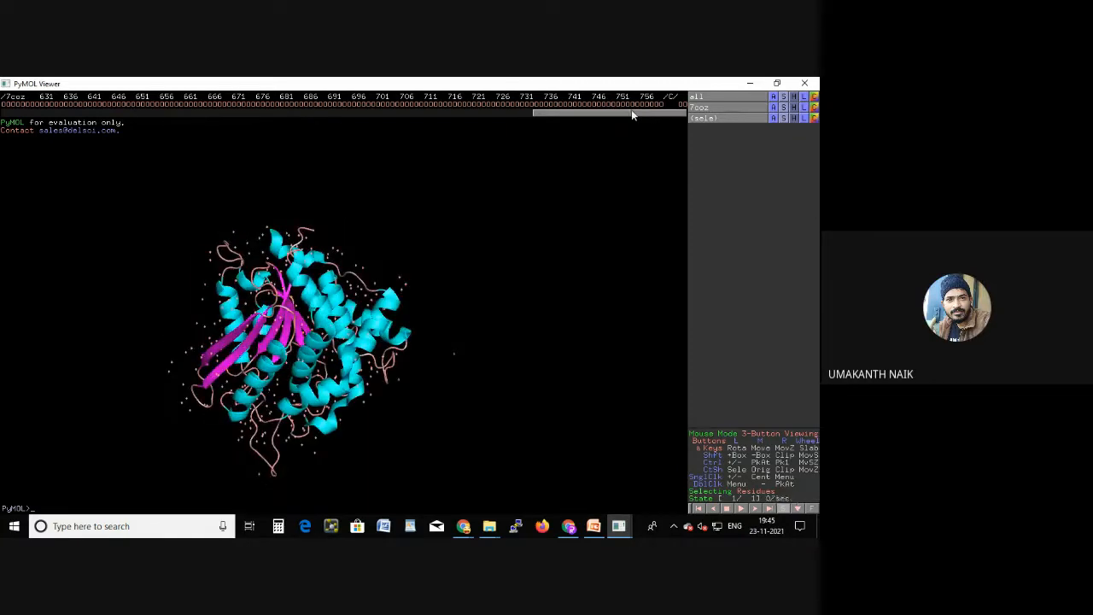
- Select the remaining chain's water residues in two ranges, from 501 up to its last one, and remove them all
left_click_drag(10, 109, 662, 114)
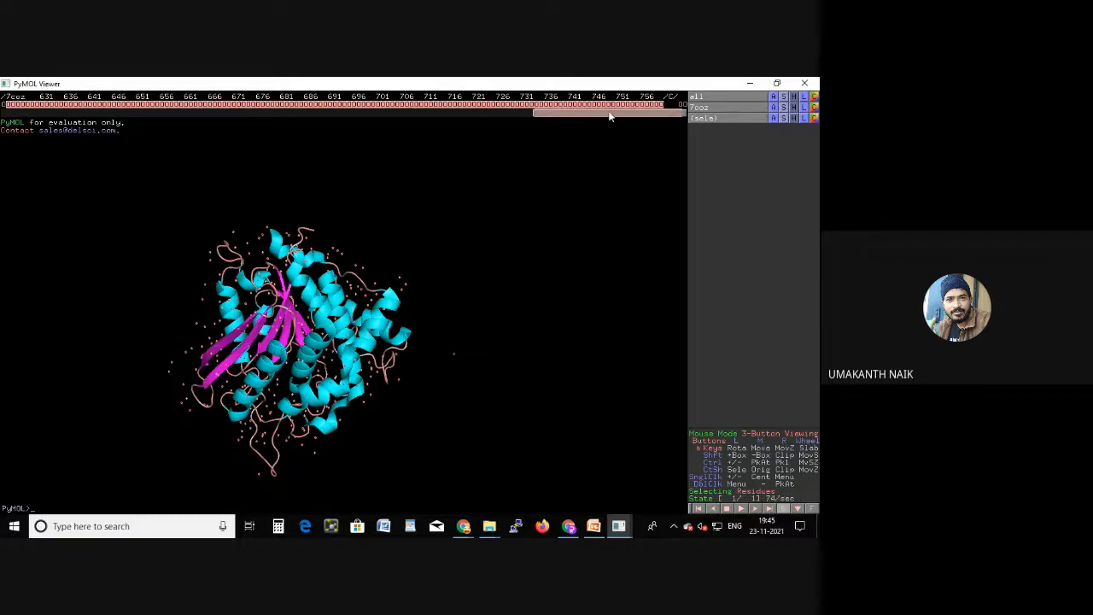
right_click(605, 107)
left_click(620, 247)
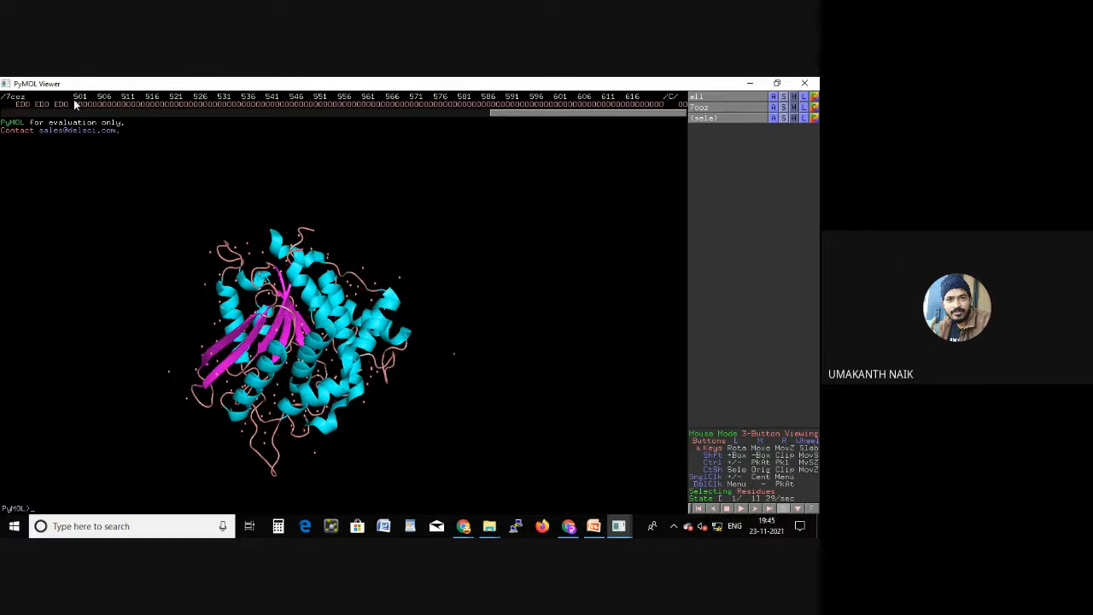
left_click_drag(76, 107, 690, 97)
right_click(604, 108)
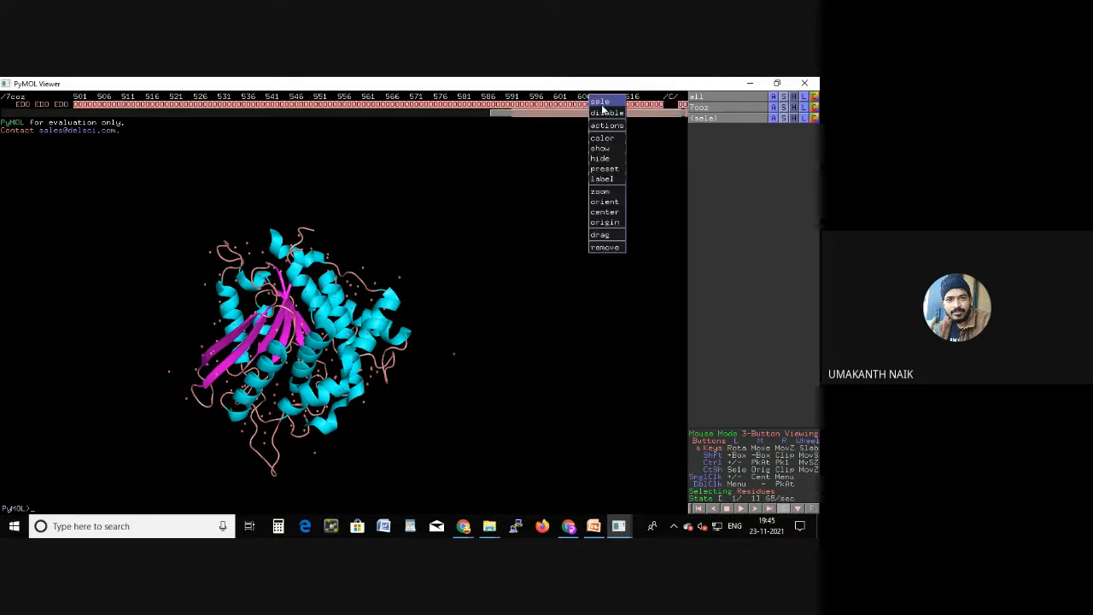
left_click(606, 248)
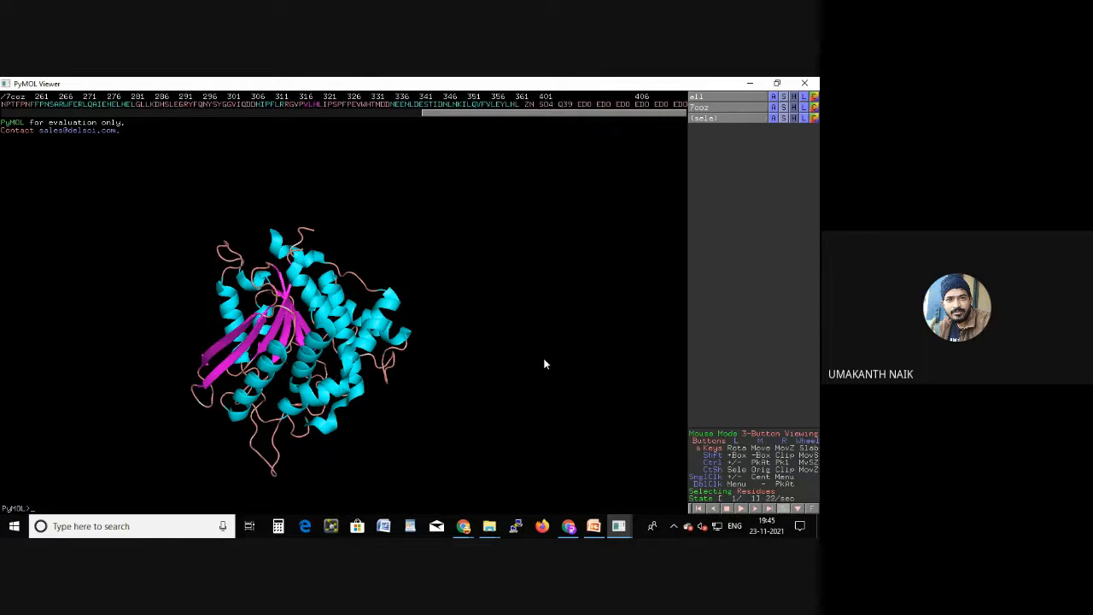
- Inspect the water-free chain and its sequence, and select the Q39 ligand residue
left_click_drag(544, 364, 100, 316)
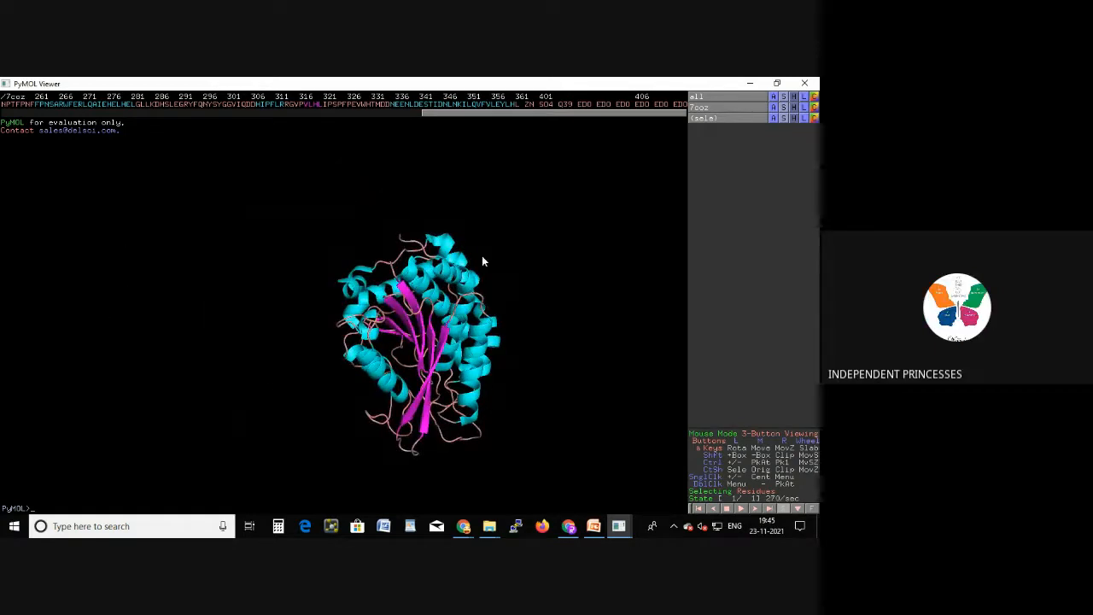
left_click_drag(482, 256, 420, 252)
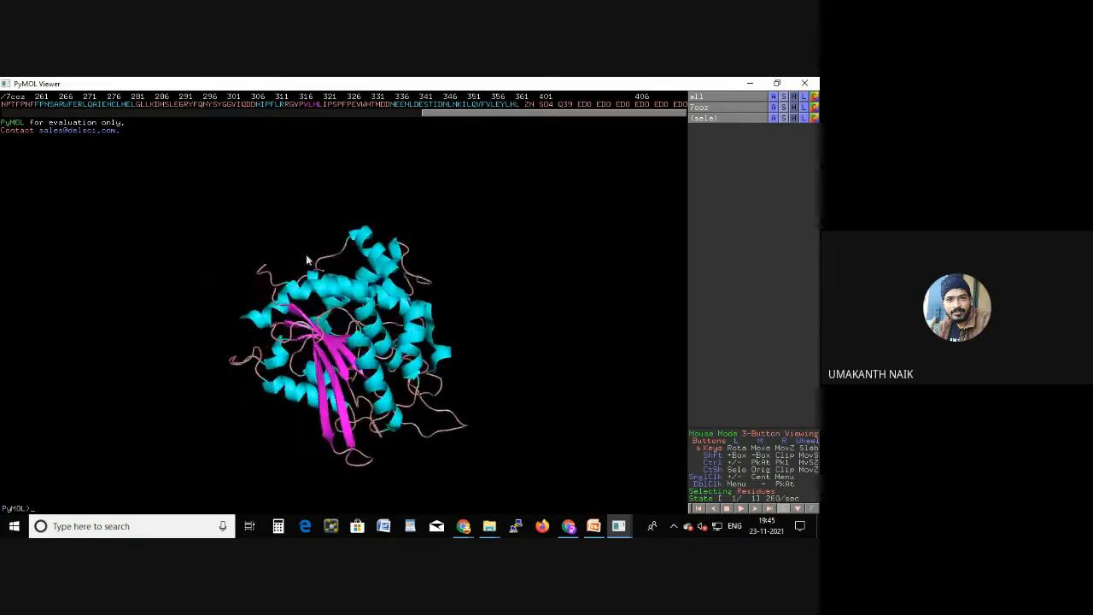
left_click_drag(441, 114, 115, 143)
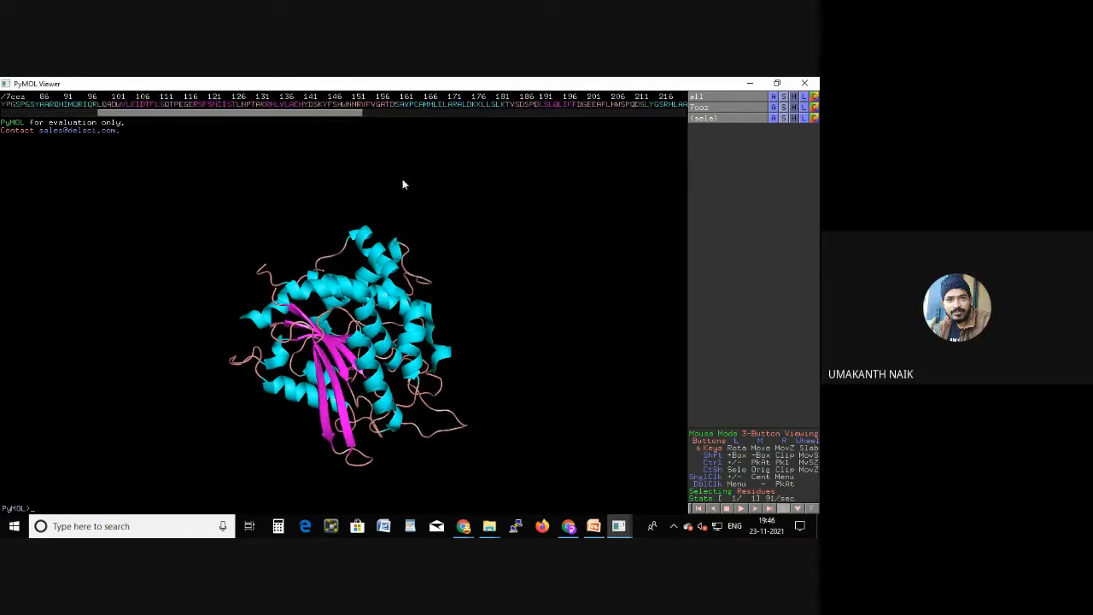
left_click_drag(349, 117, 682, 124)
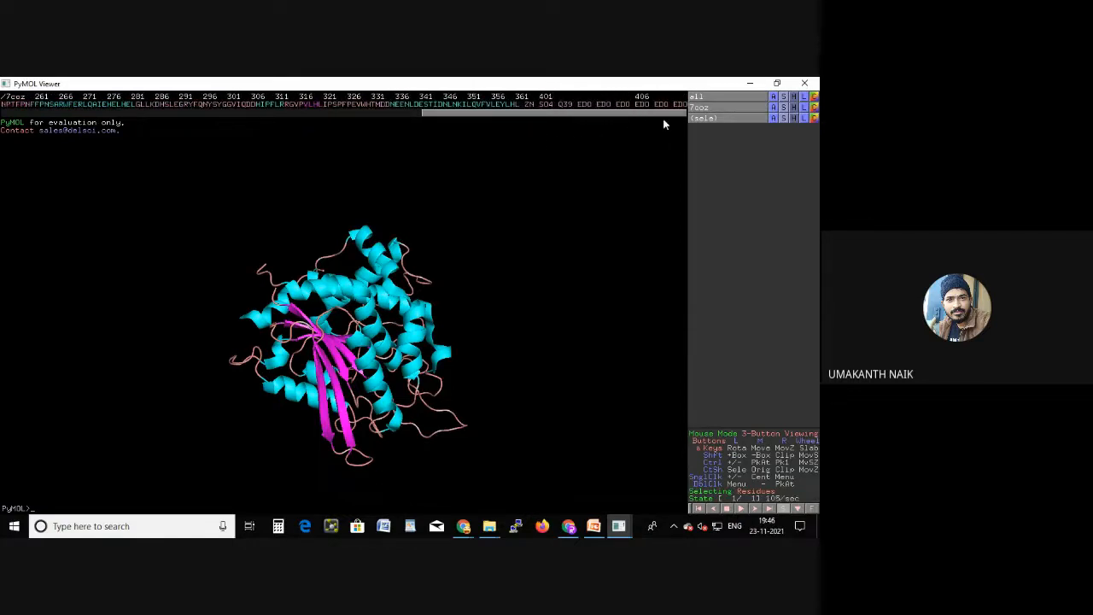
left_click(565, 103)
right_click_drag(496, 403, 495, 410)
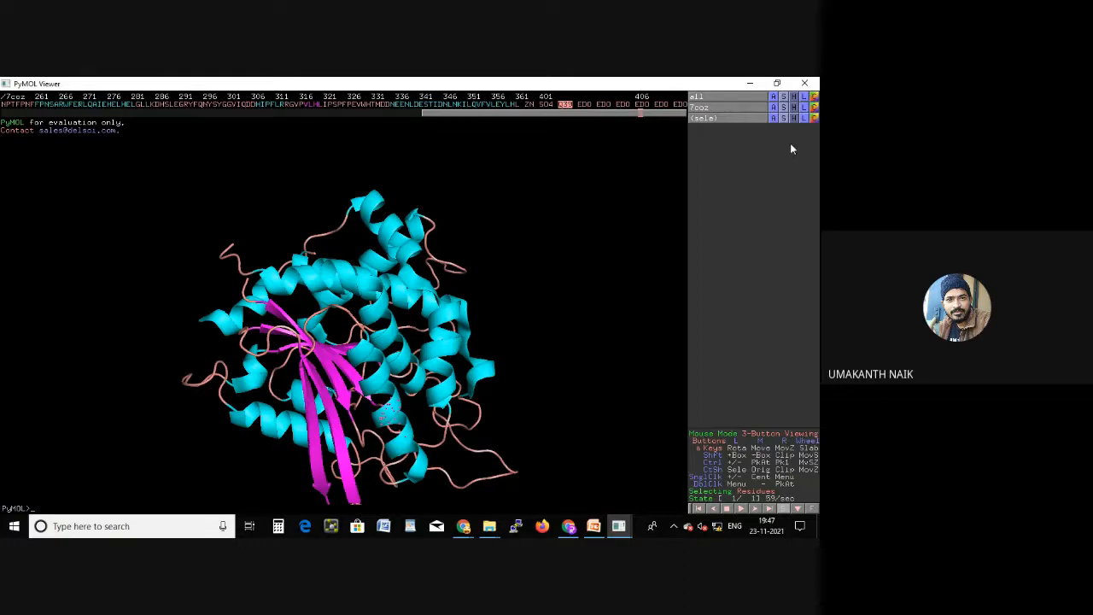
- Modify the Q39 selection to the residues within 4 Å around it
left_click(773, 119)
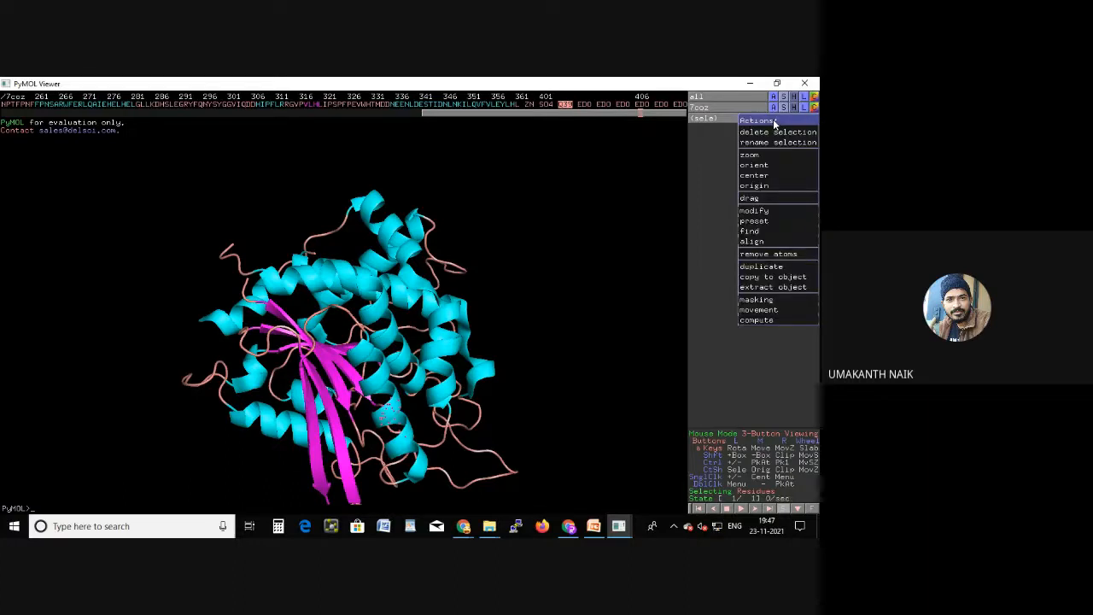
mouse_move(779, 219)
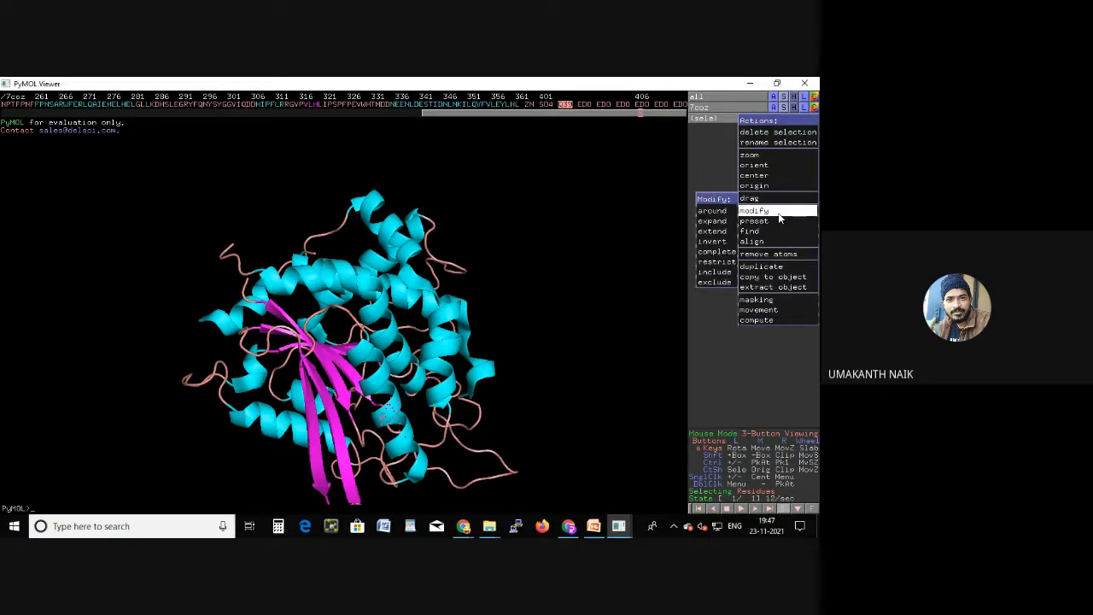
mouse_move(722, 216)
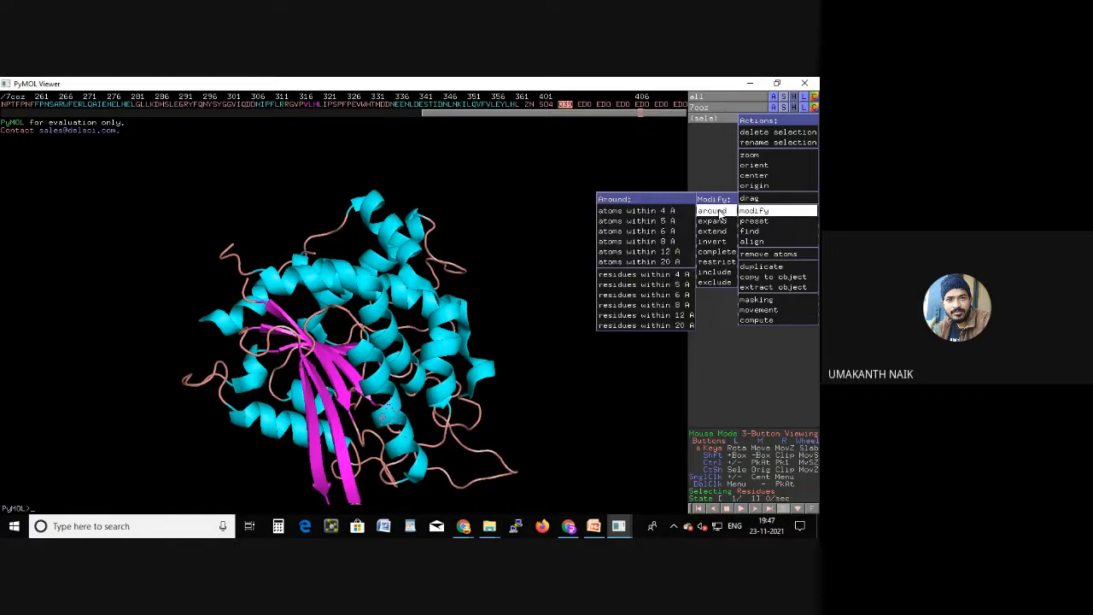
left_click(660, 275)
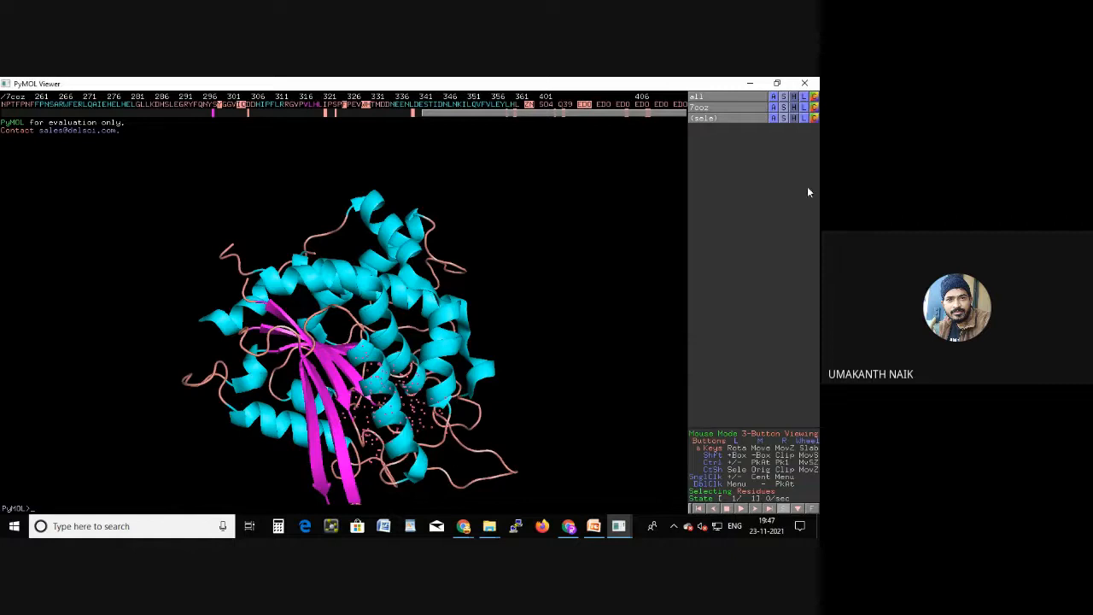
- Label the selected residues around the ligand with their residue names and numbers, and view them from several angles
left_click(805, 118)
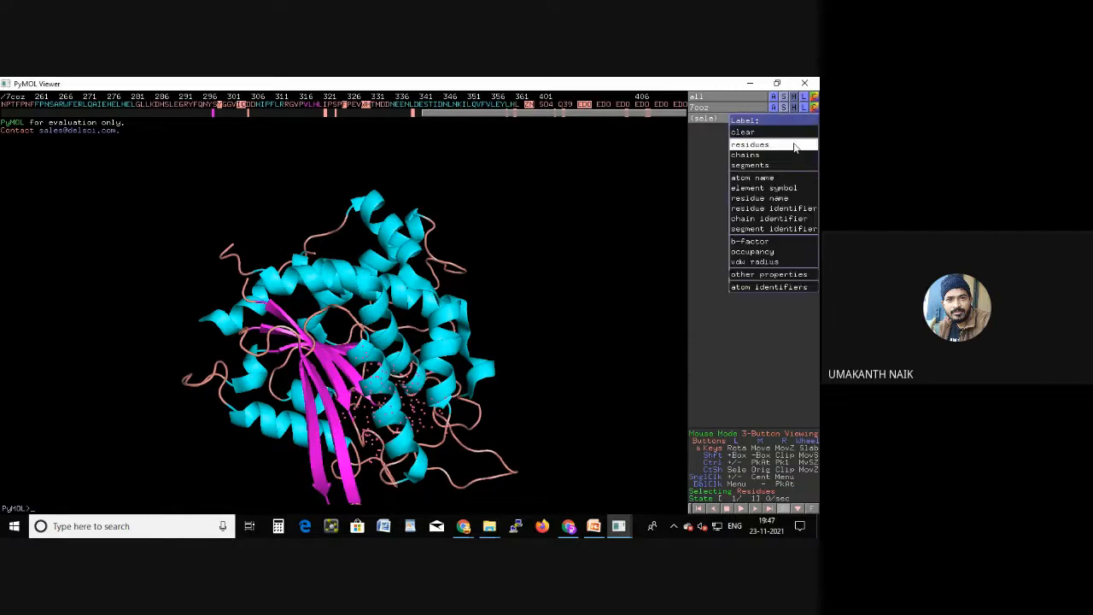
left_click(794, 147)
left_click_drag(580, 319, 282, 353)
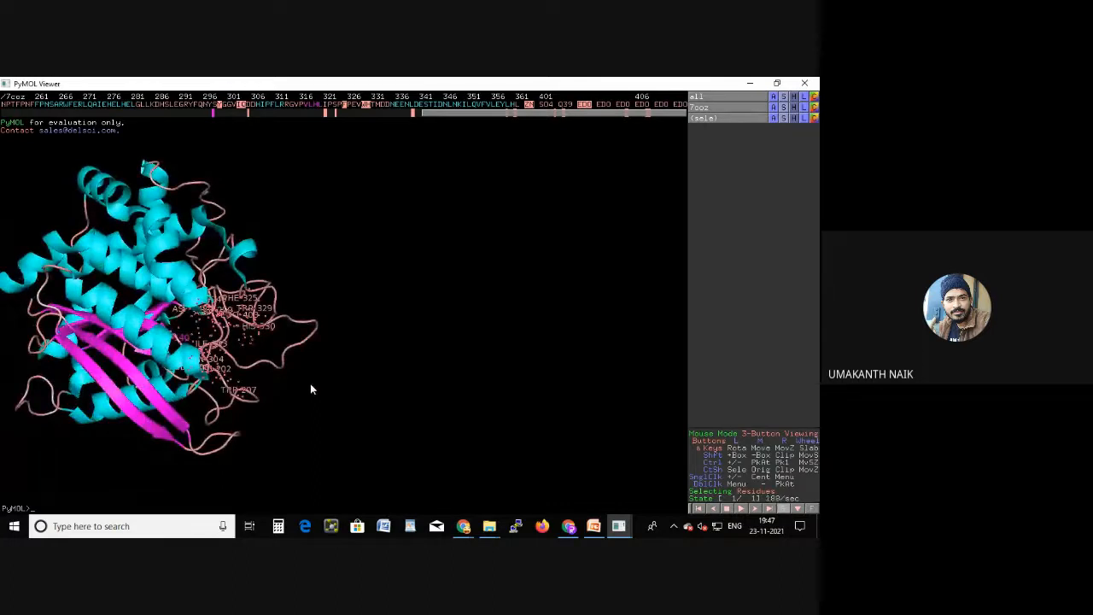
right_click_drag(310, 383, 313, 391)
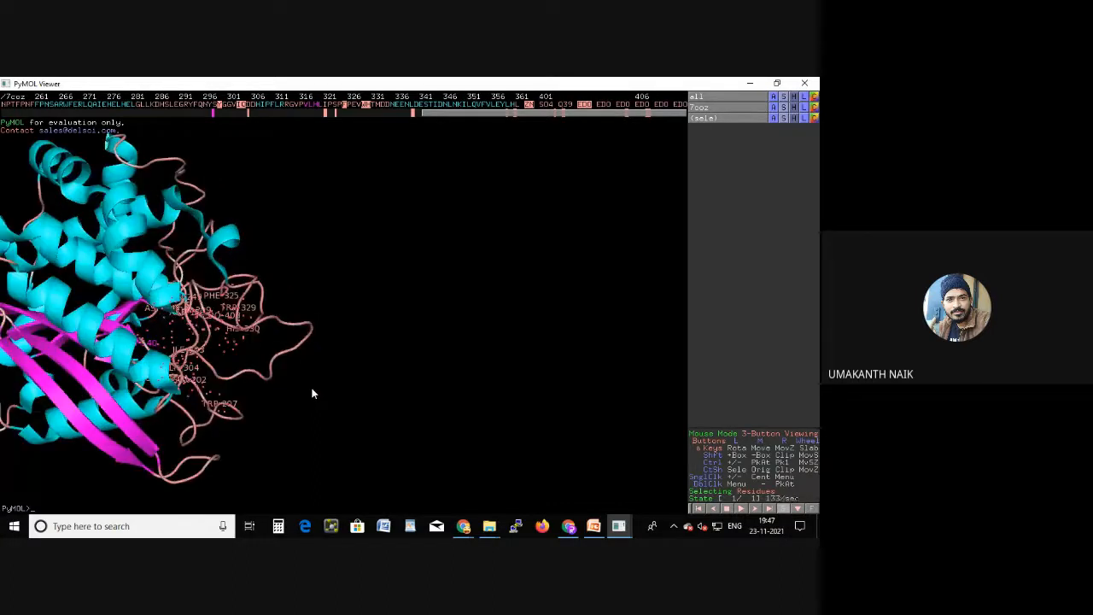
scroll(313, 398, "down", 5)
scroll(313, 398, "up", 5)
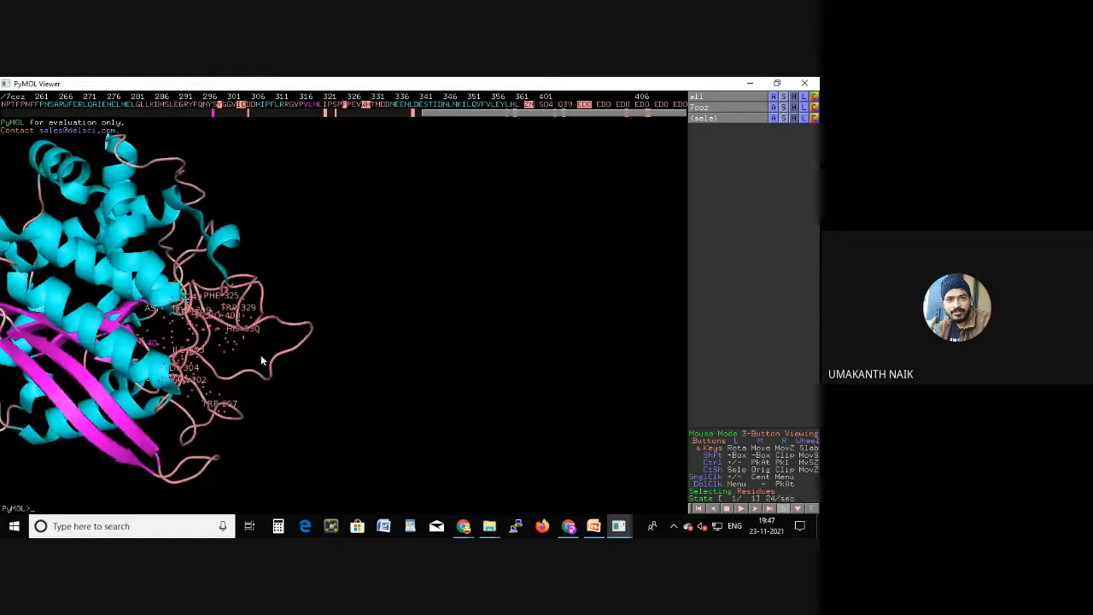
middle_click_drag(45, 306, 200, 311)
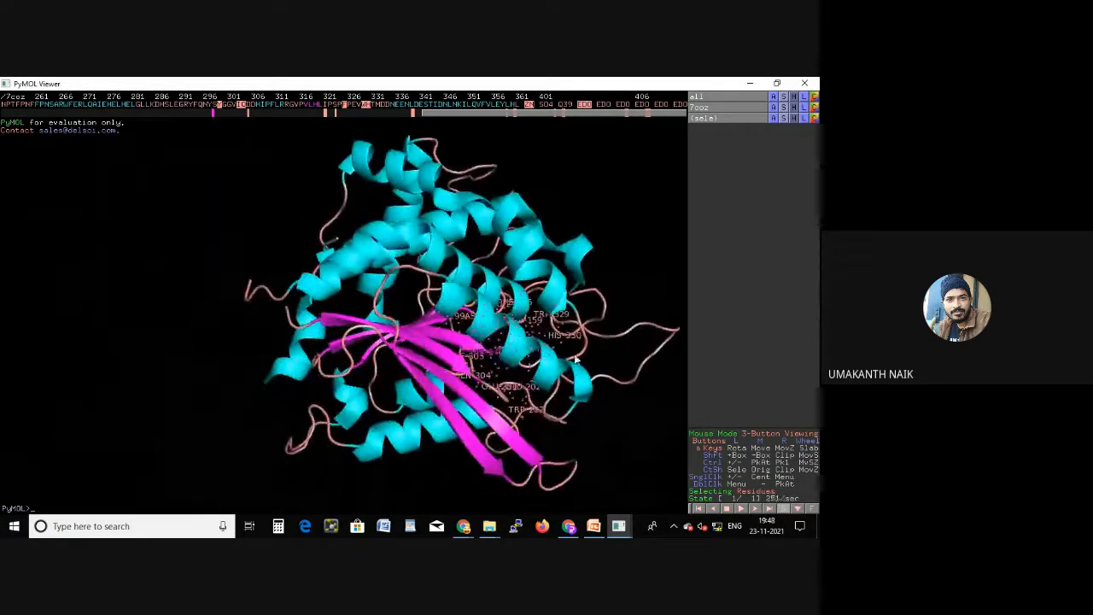
left_click_drag(635, 444, 514, 413)
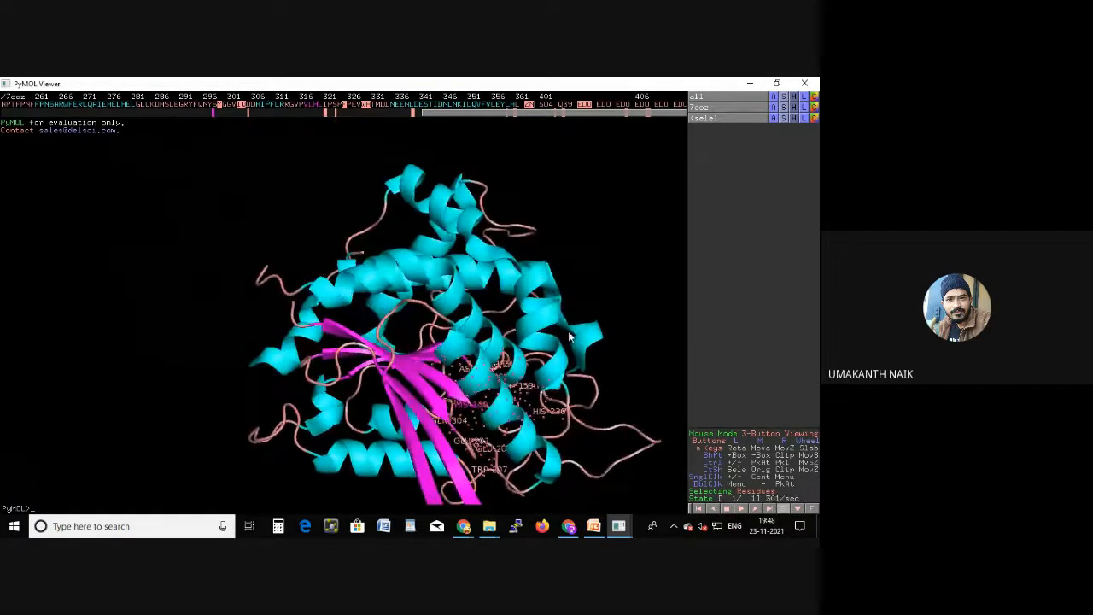
- Colour the selected residues around the ligand yellow and clip the view slightly to inspect them
left_click(814, 118)
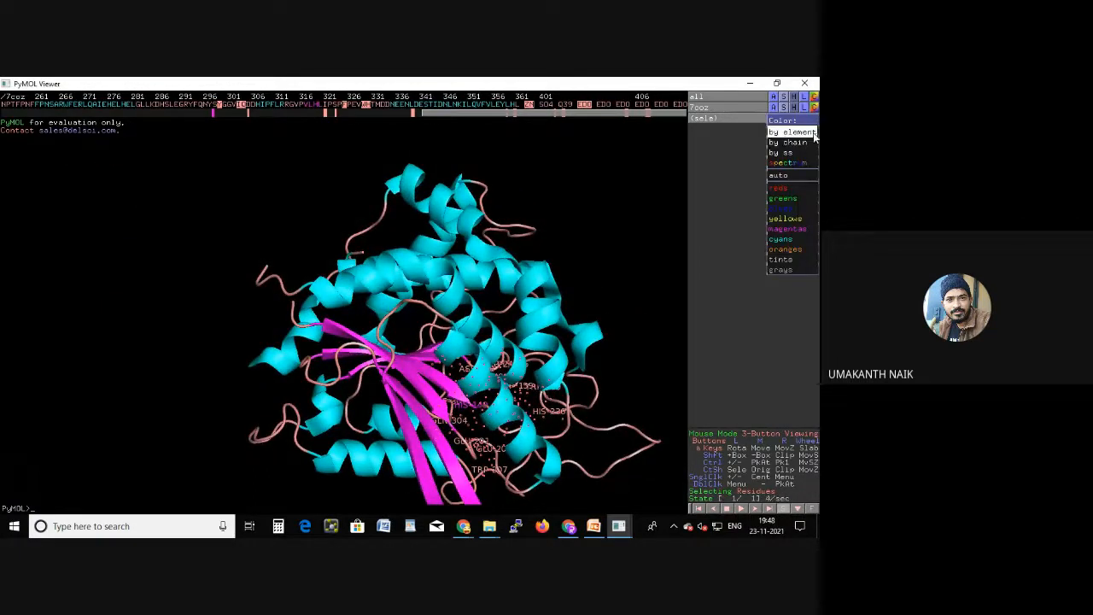
mouse_move(799, 142)
mouse_move(802, 196)
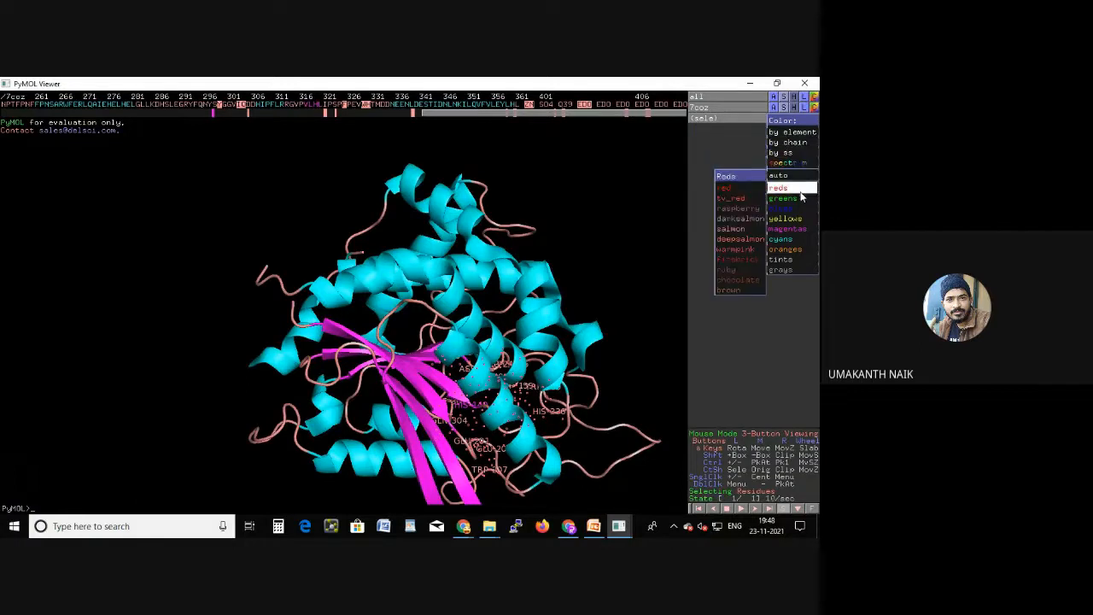
mouse_move(801, 222)
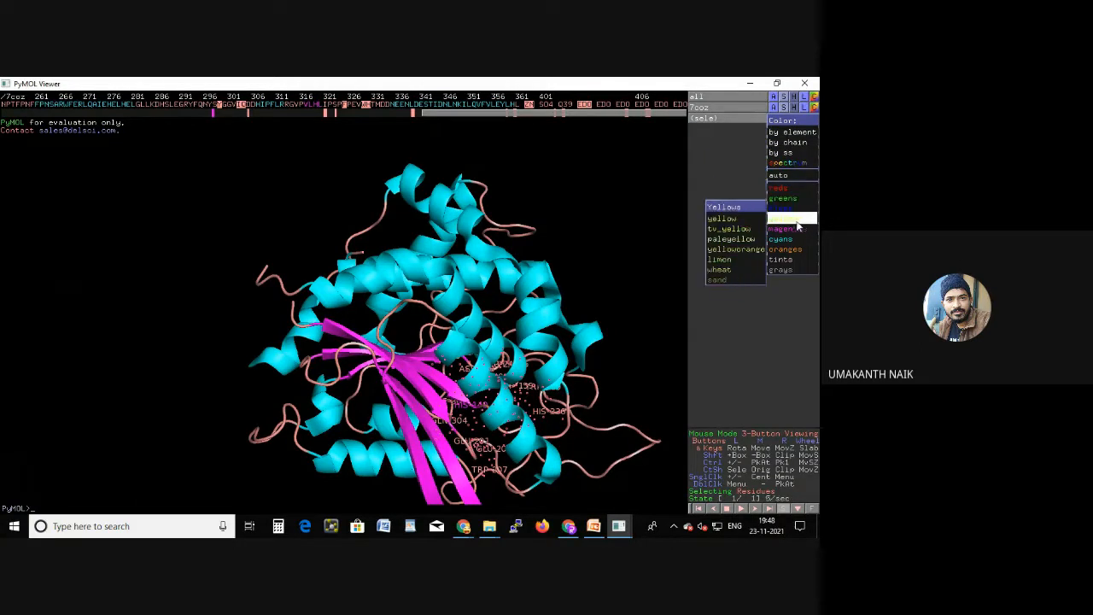
left_click(722, 219)
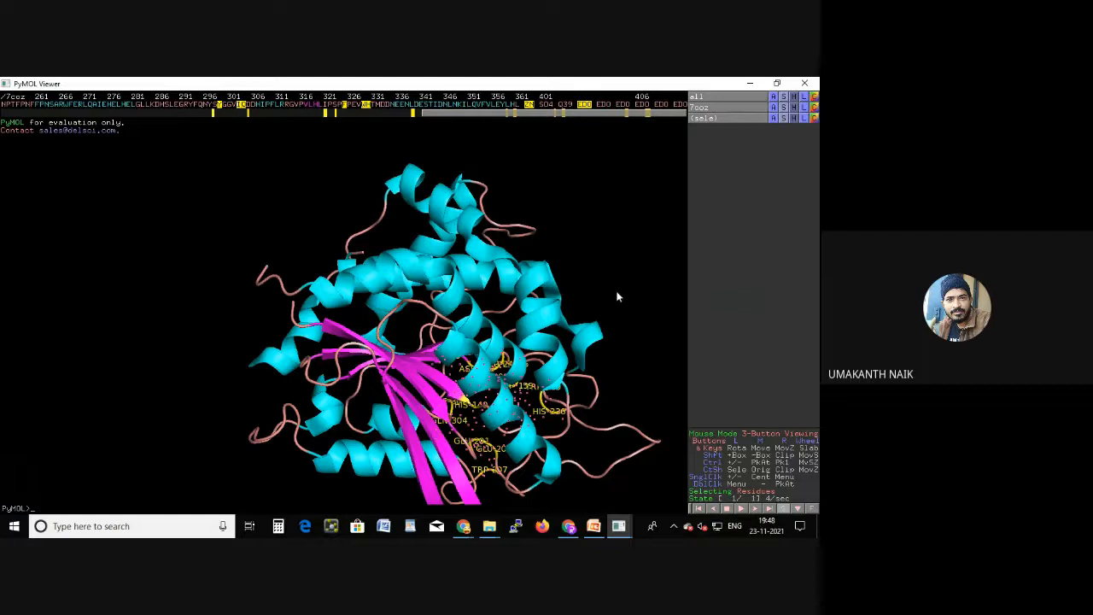
left_click_drag(628, 339, 491, 293)
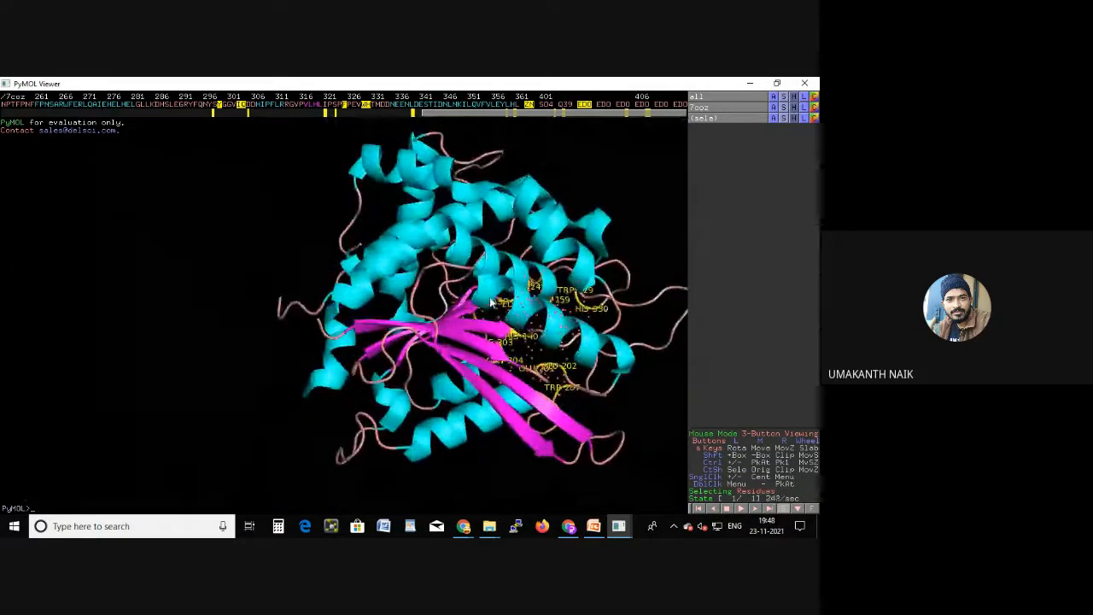
scroll(492, 303, "down", 1)
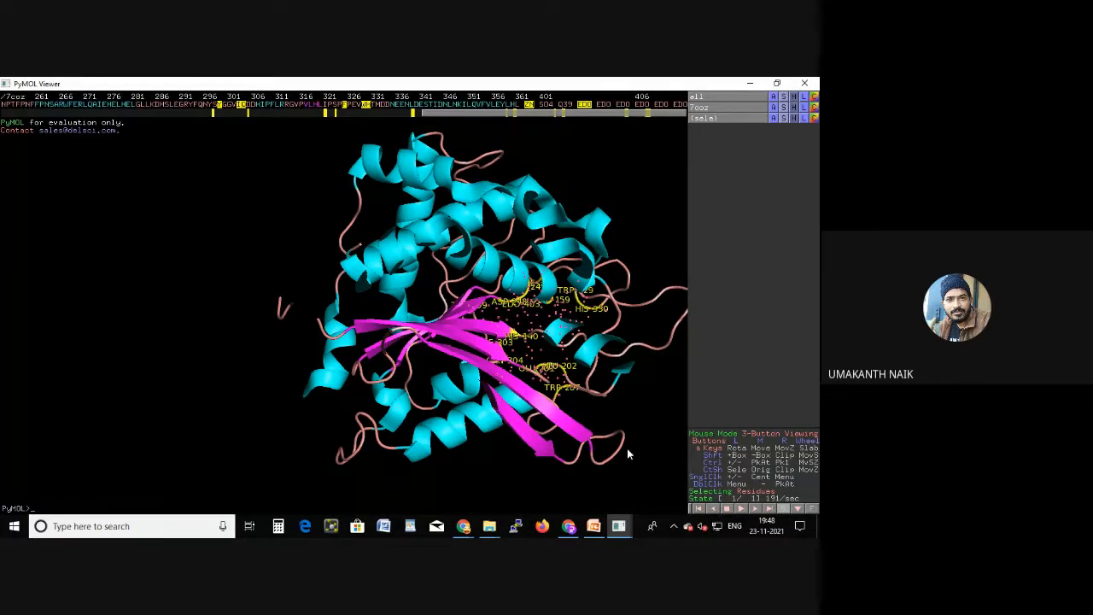
- Begin a residue-name selection command with "sele resn" in the external command window
left_click(611, 529)
left_click(654, 483)
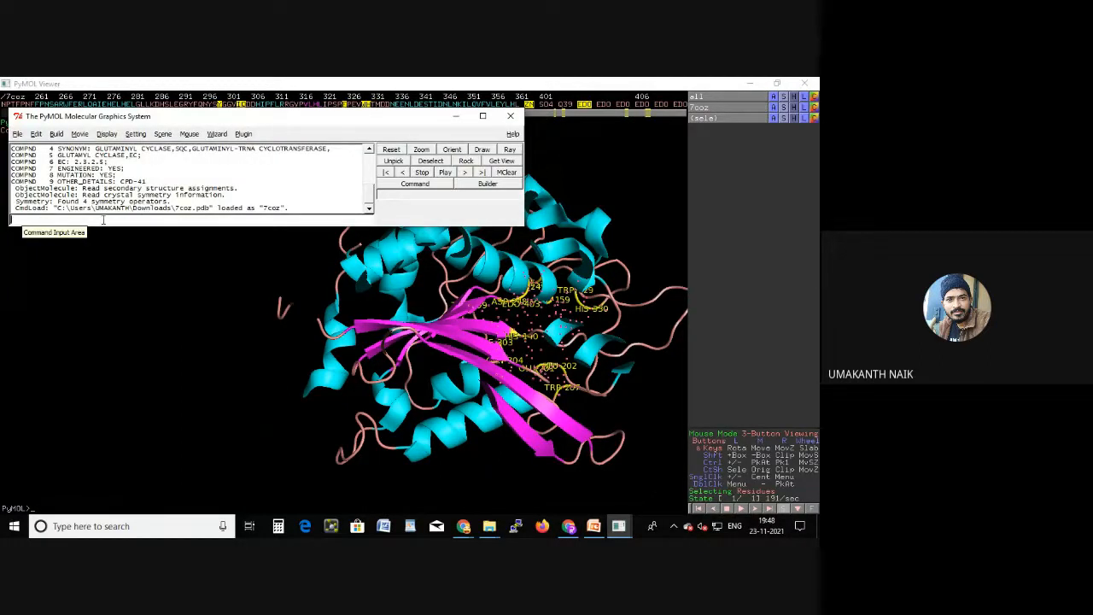
type("sele")
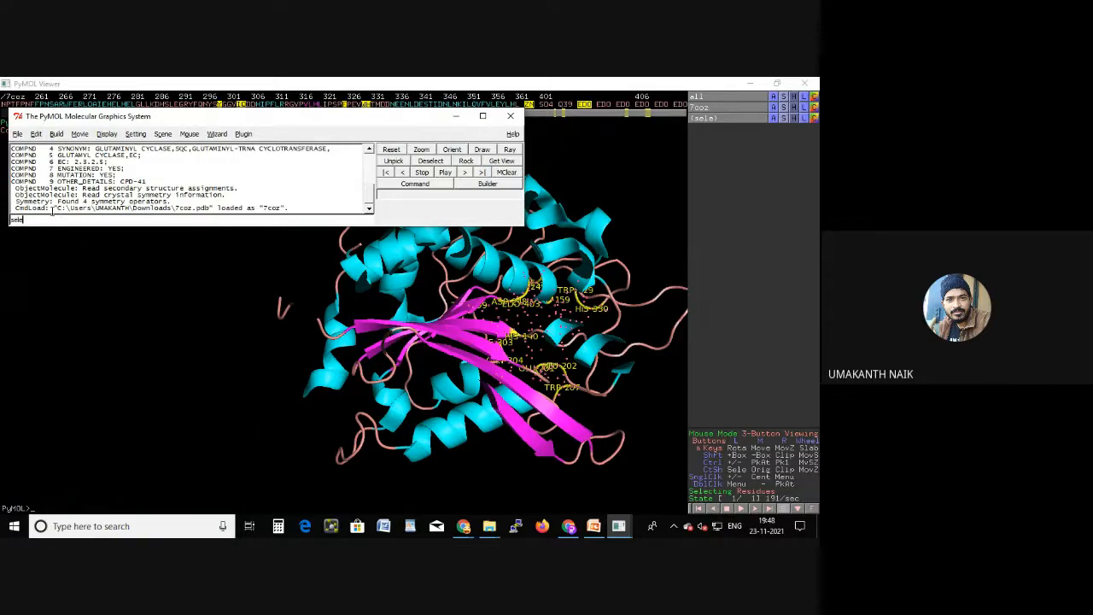
type(" resn")
- Rearrange the windows so the command window floats over the maximised viewer, below the residue sequence
left_click(778, 83)
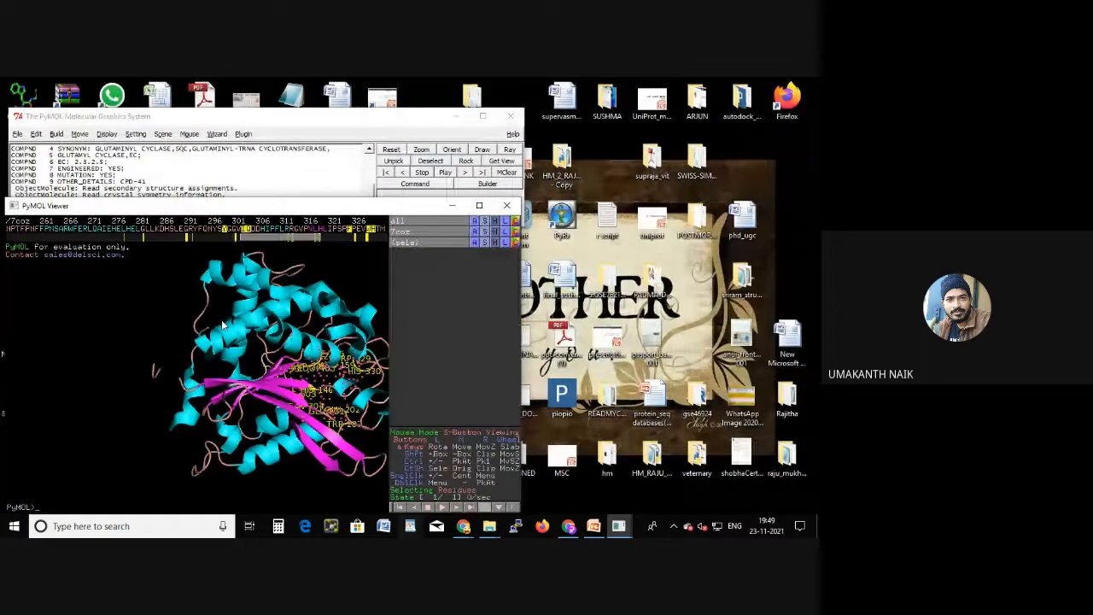
left_click_drag(256, 116, 244, 92)
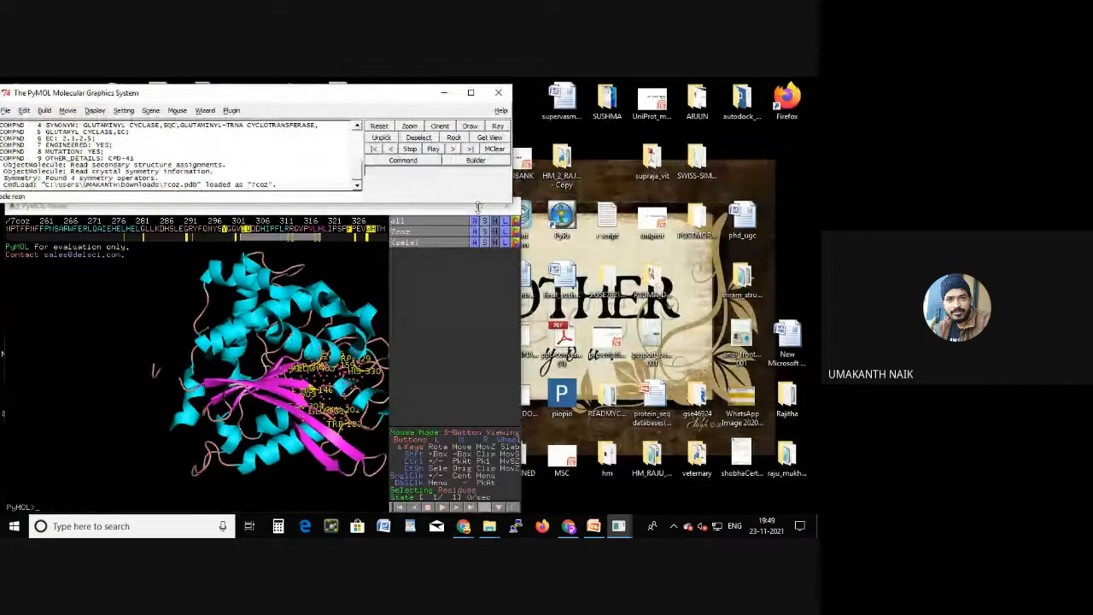
double_click(478, 206)
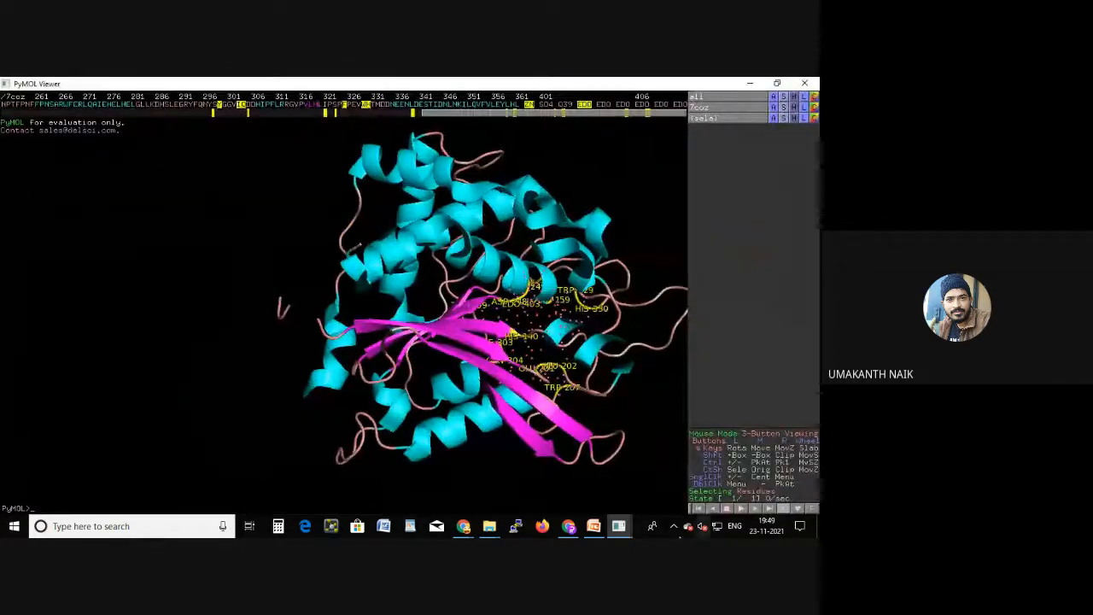
mouse_move(618, 526)
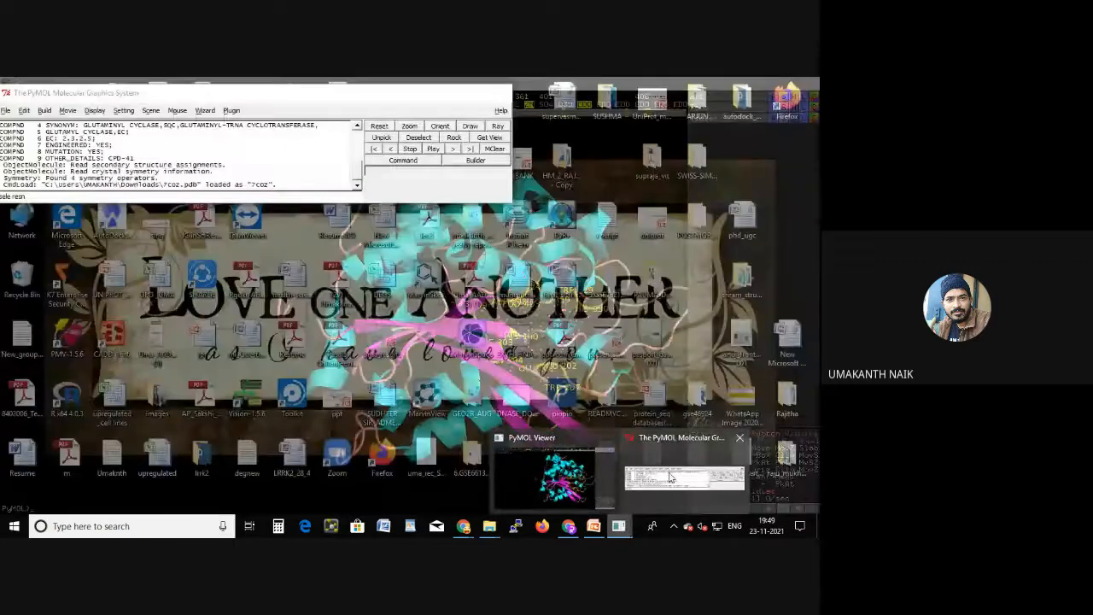
left_click(671, 479)
mouse_move(568, 526)
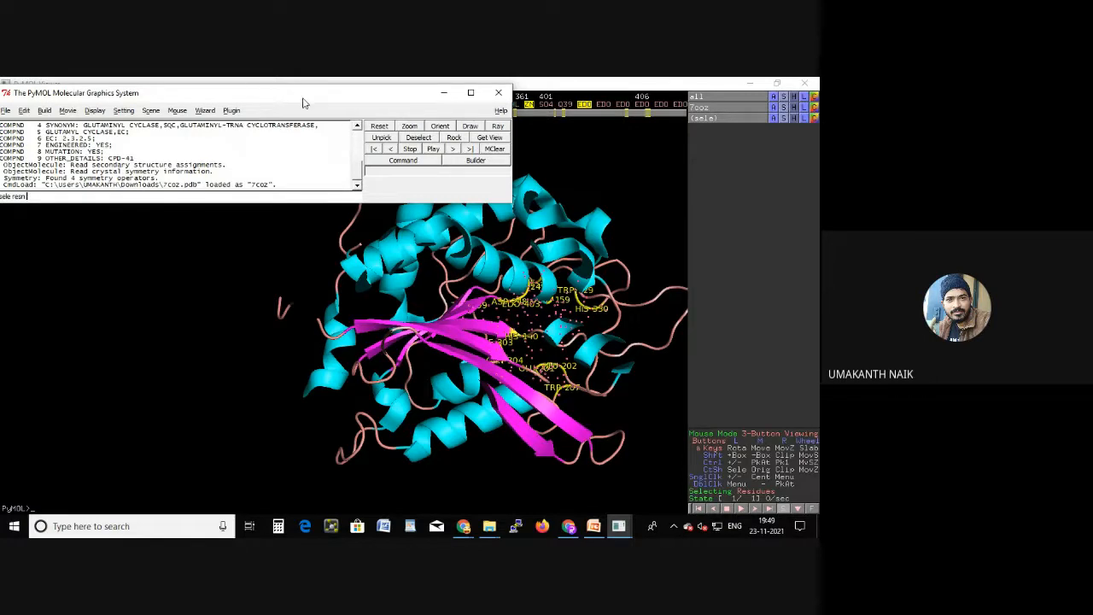
left_click_drag(296, 96, 303, 218)
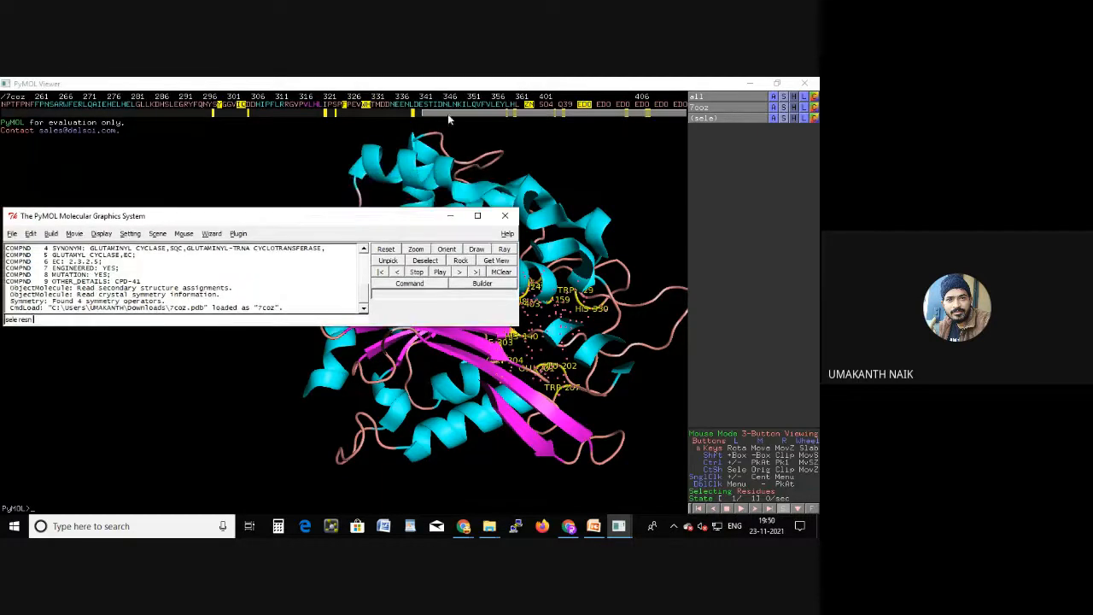
- Complete the residue-name command as "sele resn lys" and run it to select all lysine residues
left_click_drag(447, 114, 372, 119)
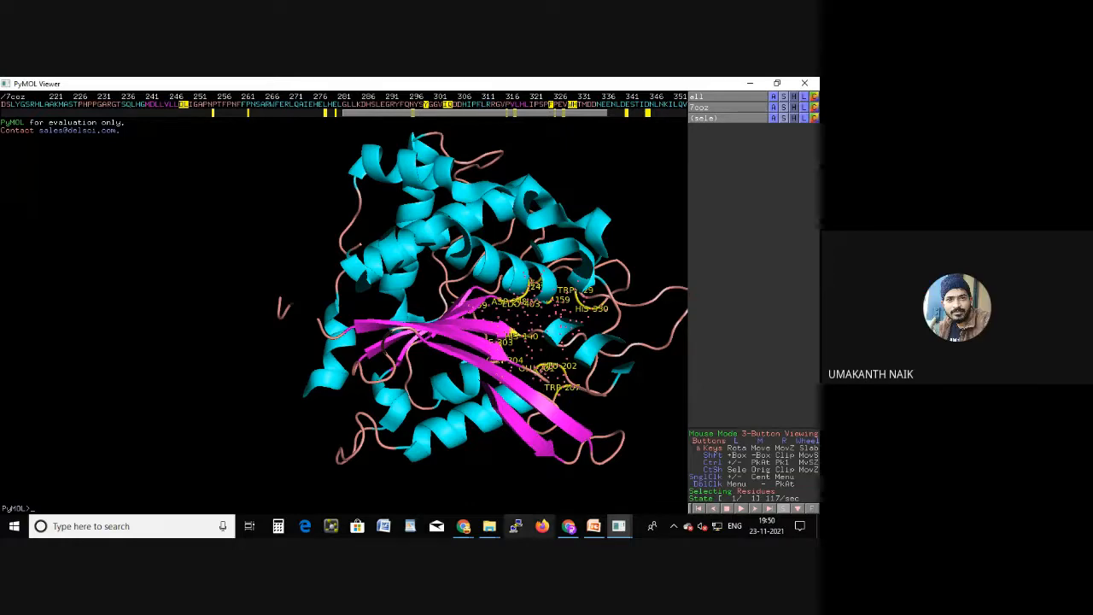
mouse_move(636, 510)
left_click(652, 487)
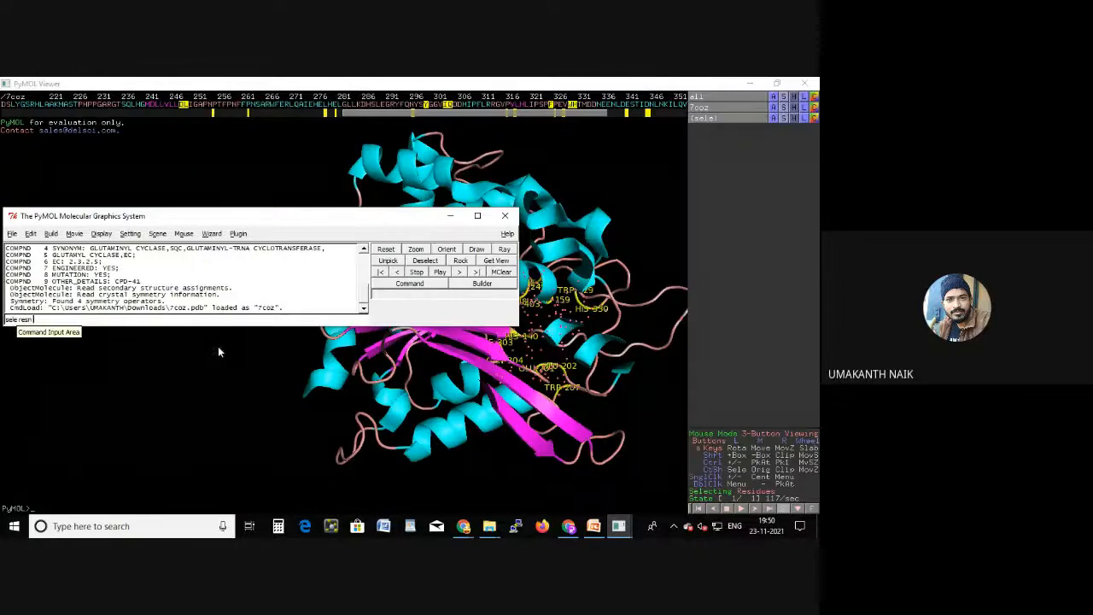
type("l")
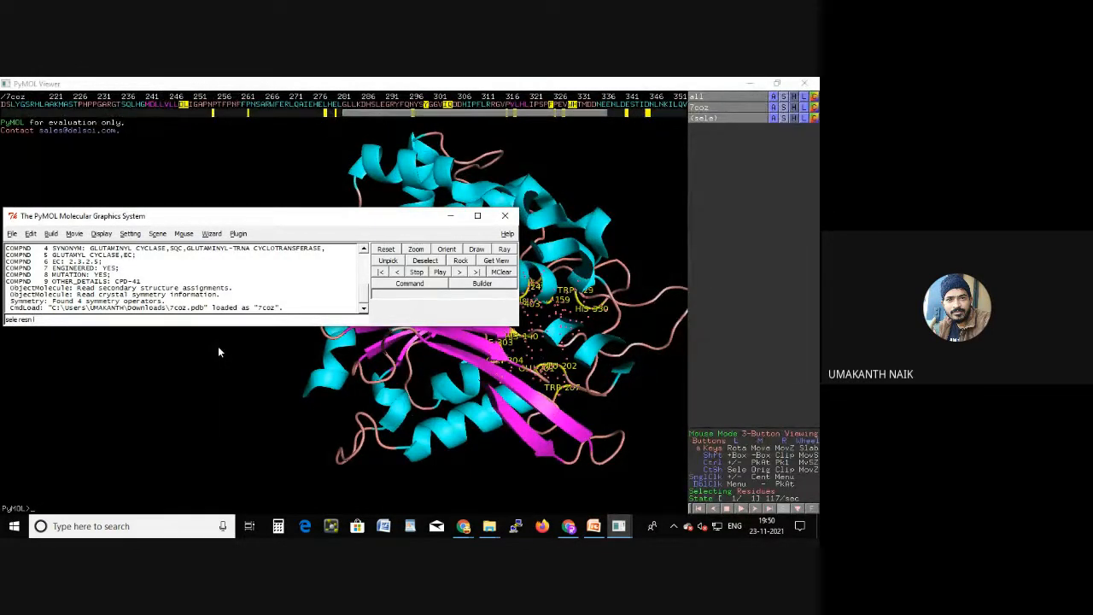
type("yys")
key("Return")
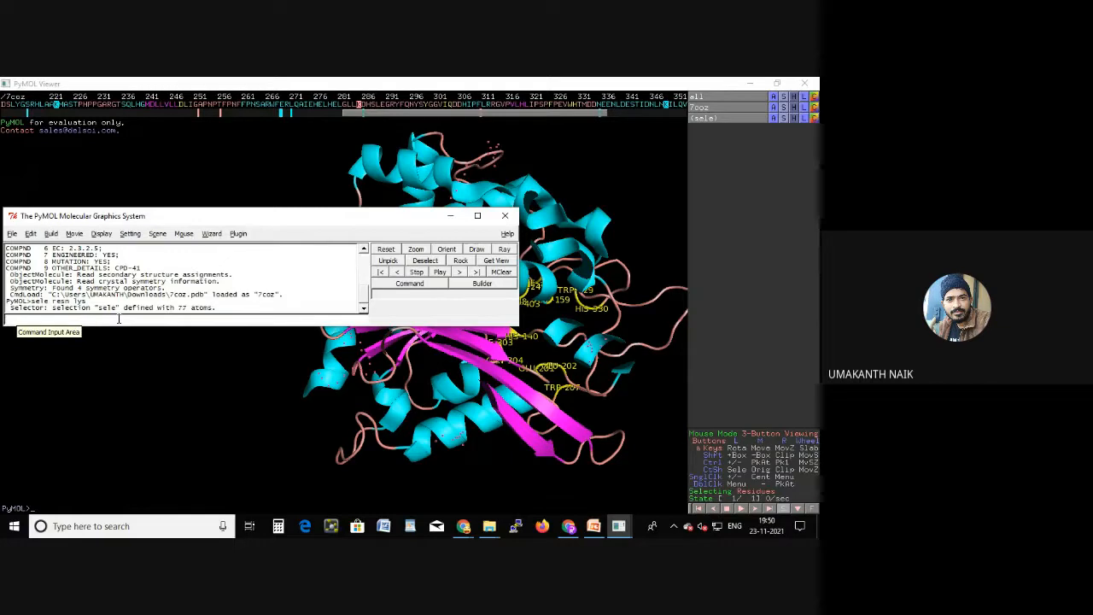
- Select all leucine residues with the command "sele resn leu" and look through the highlighted residues along the sequence
type("se")
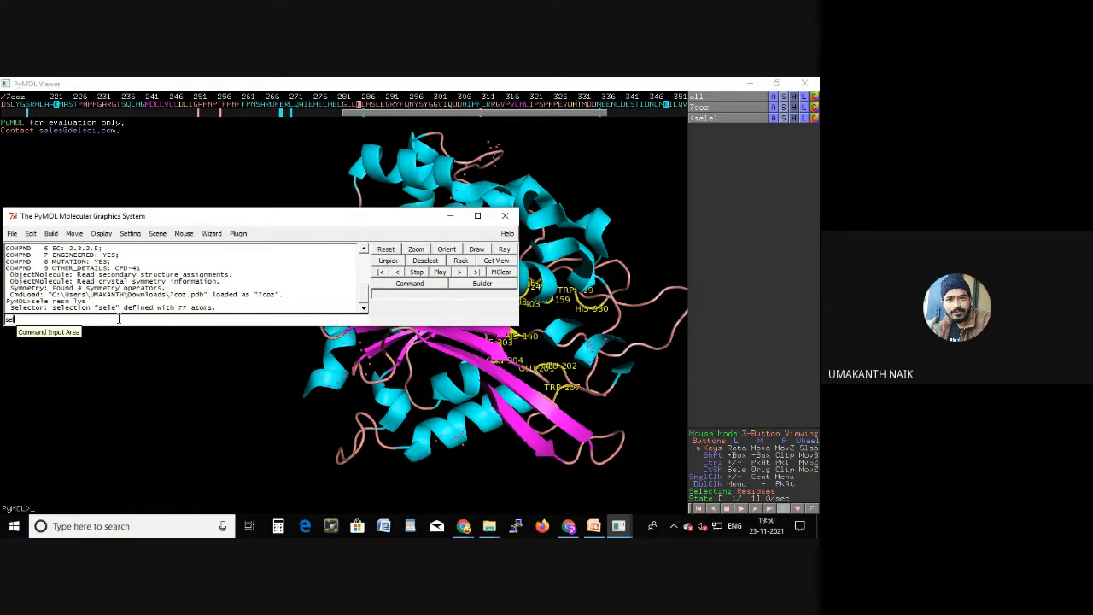
type("le")
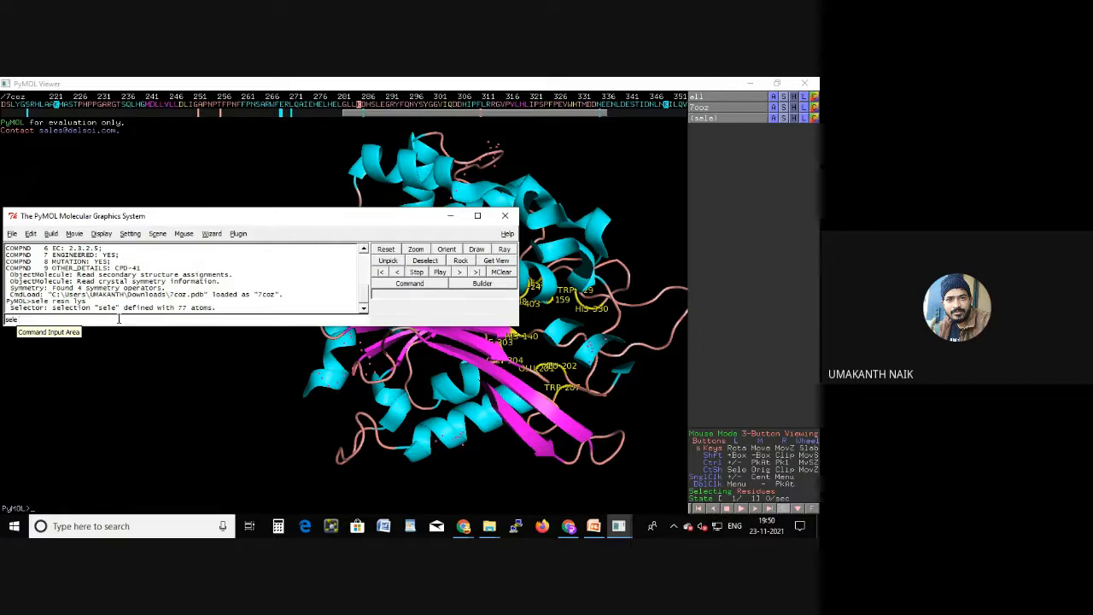
type("resn")
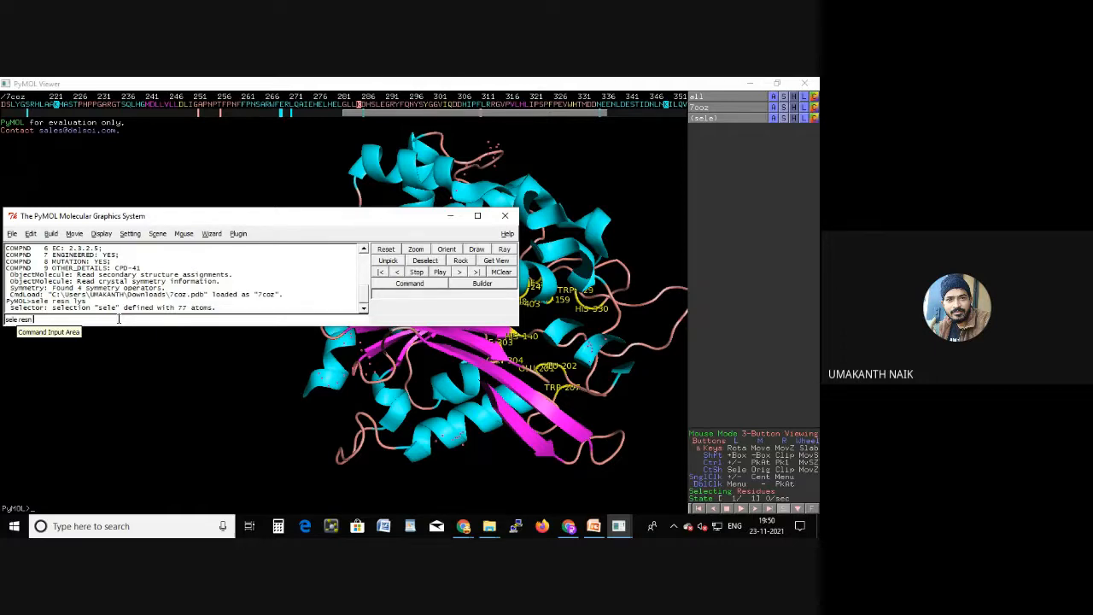
type("leu")
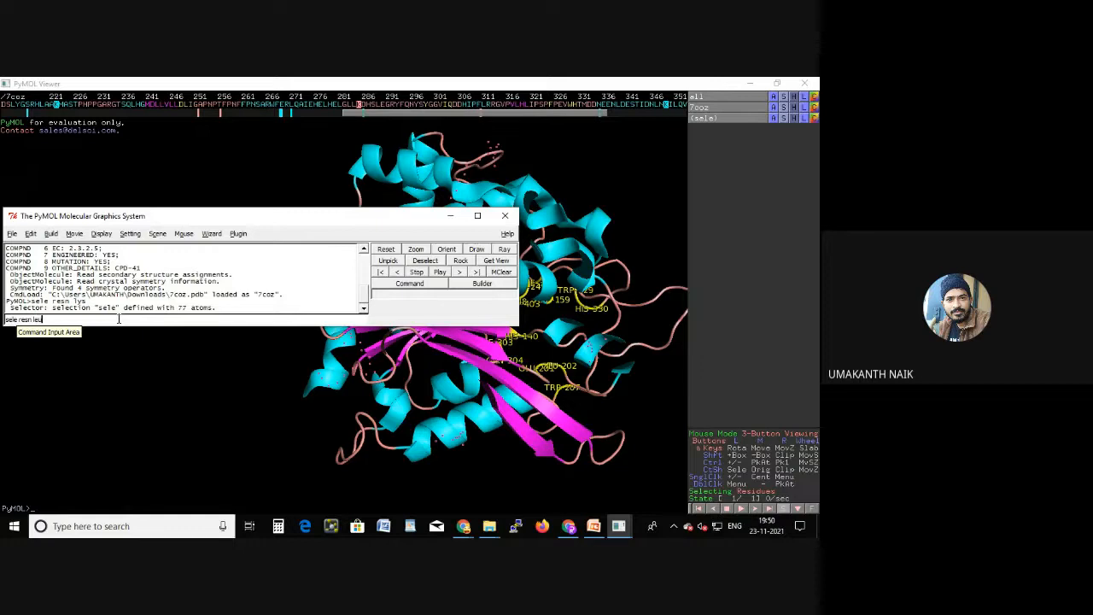
key("Return")
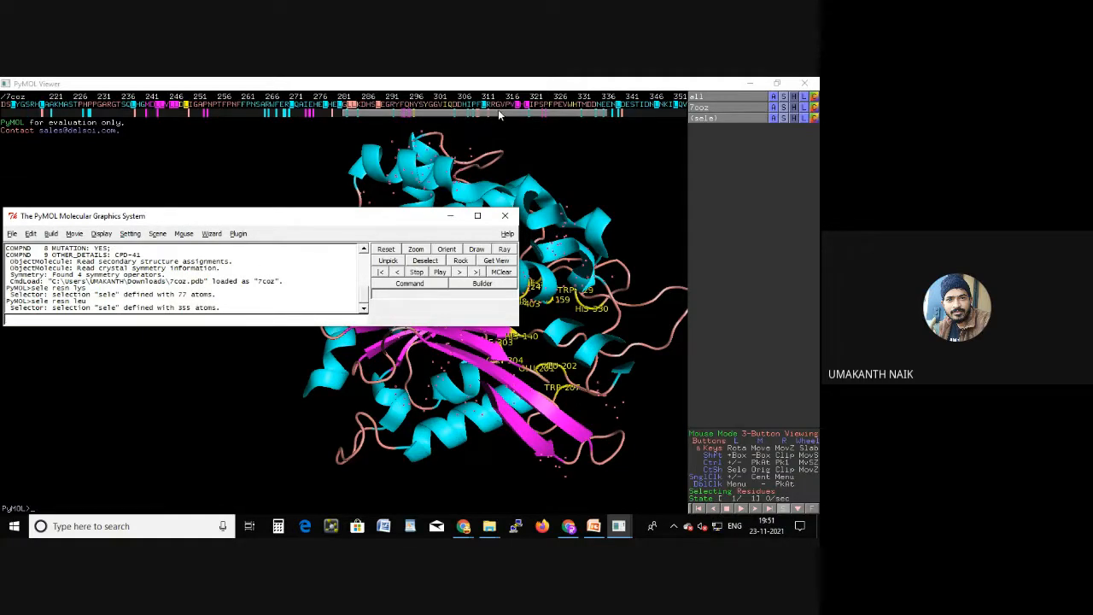
left_click(125, 113)
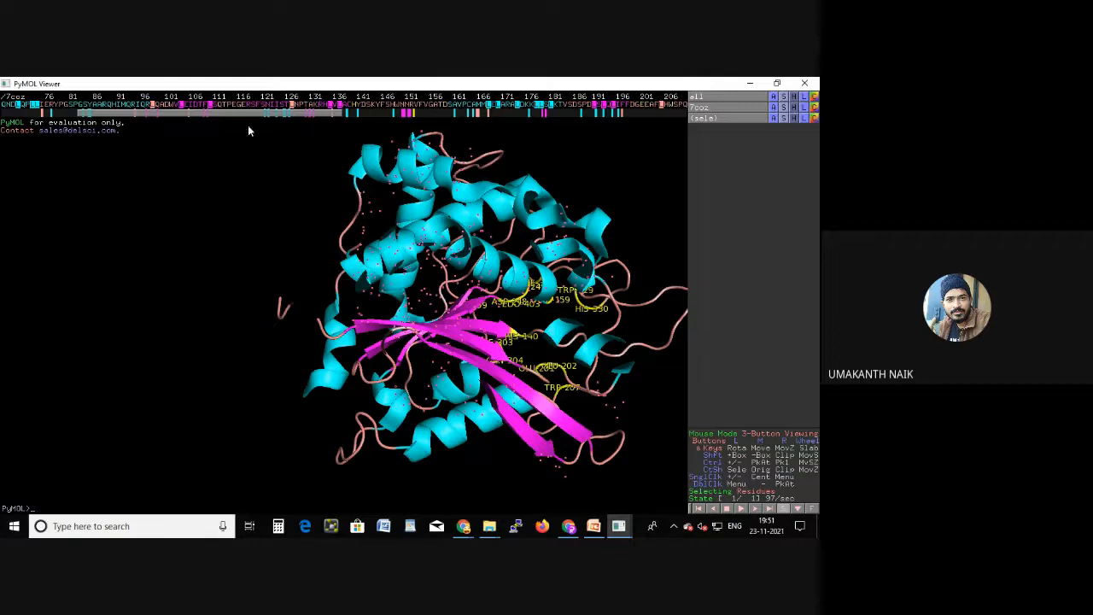
left_click_drag(248, 112, 532, 143)
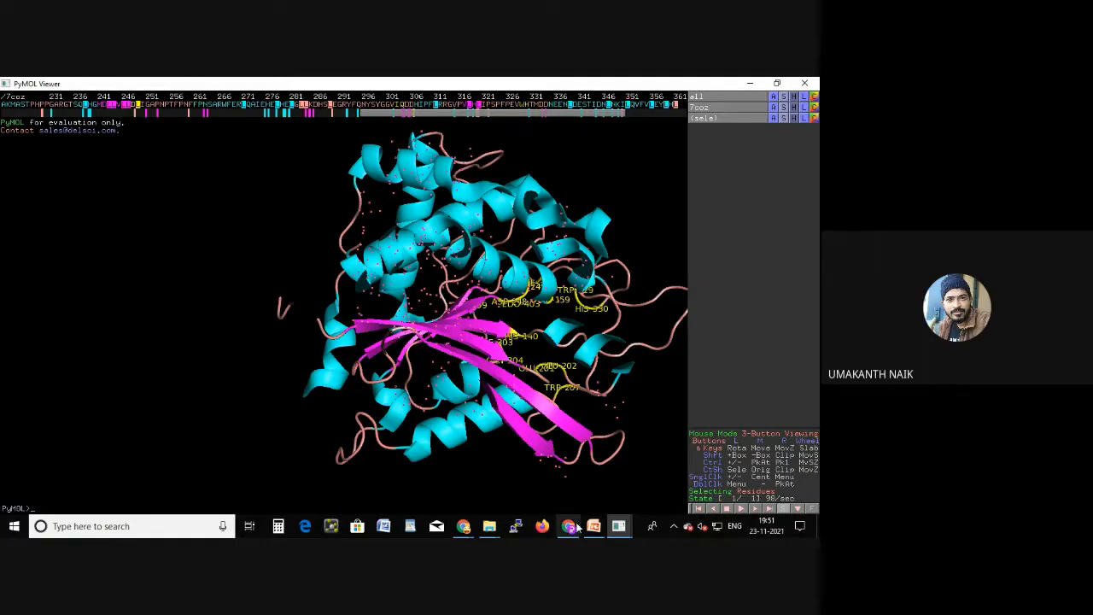
- Review the log of selection commands in the enlarged external command window, restore its smaller size and minimise it
left_click(619, 527)
left_click(647, 492)
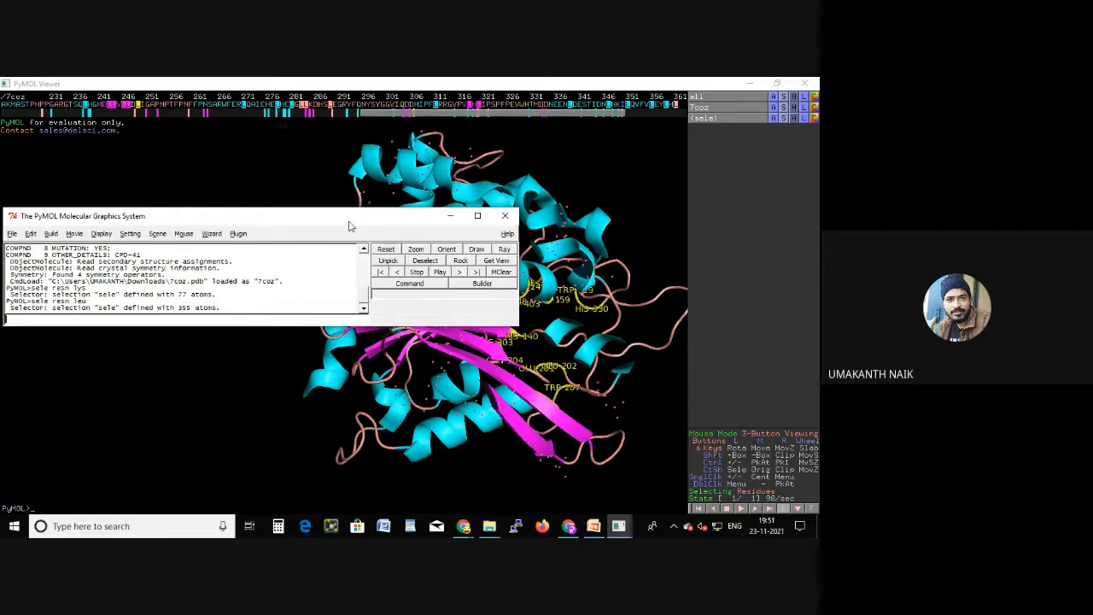
double_click(352, 219)
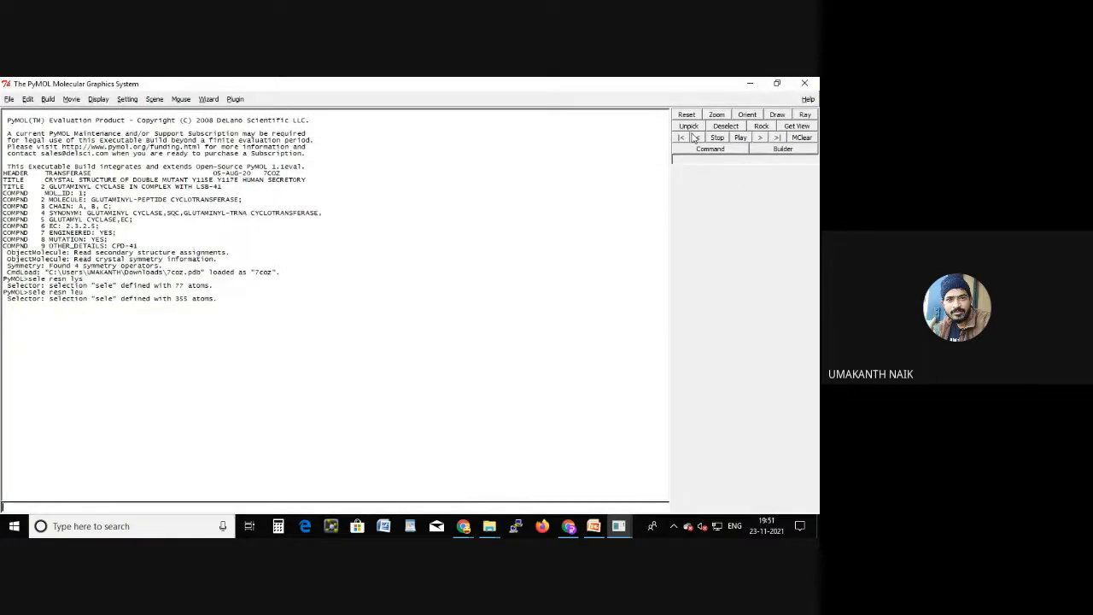
left_click(750, 83)
mouse_move(621, 528)
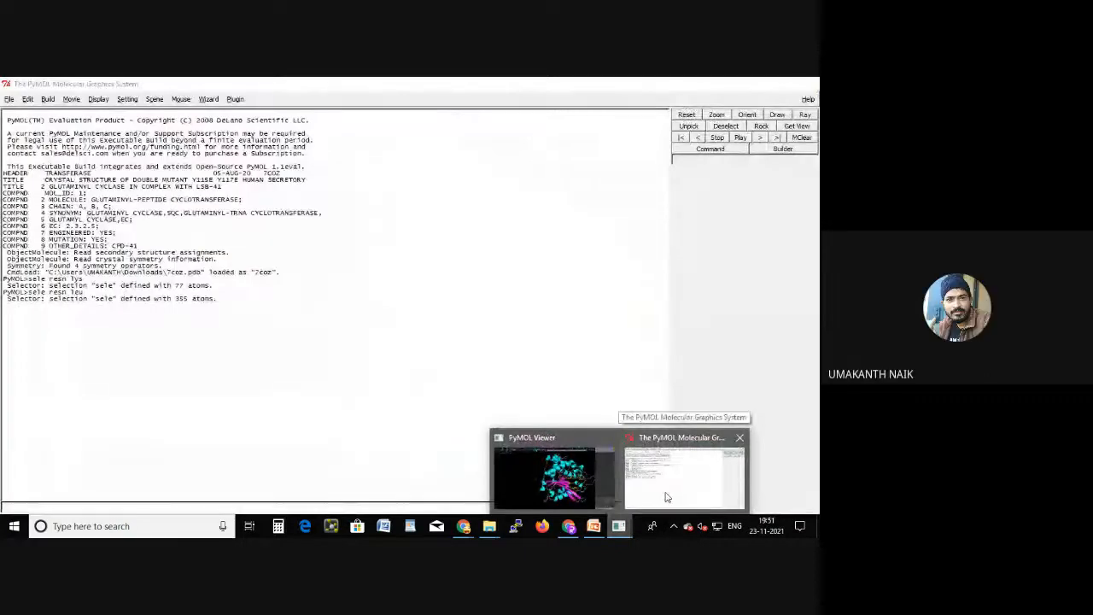
left_click(667, 498)
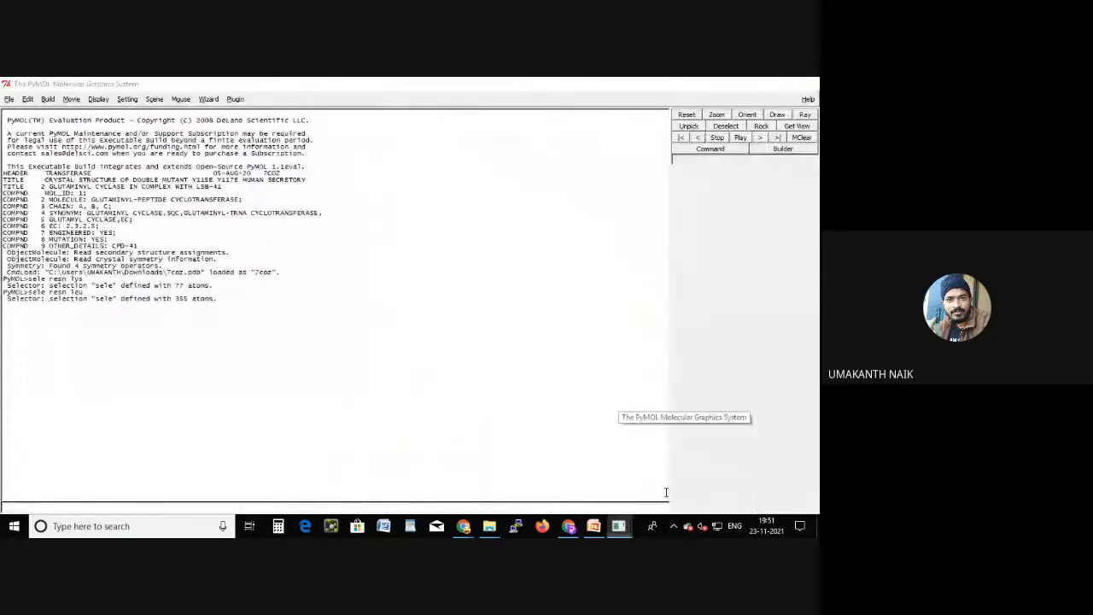
left_click(777, 83)
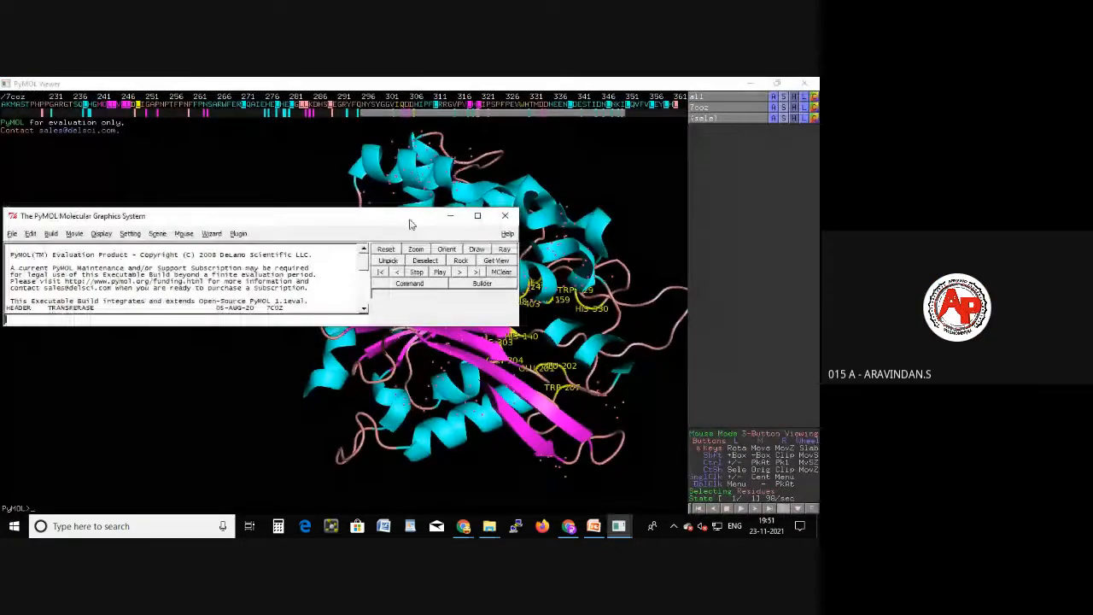
left_click(450, 215)
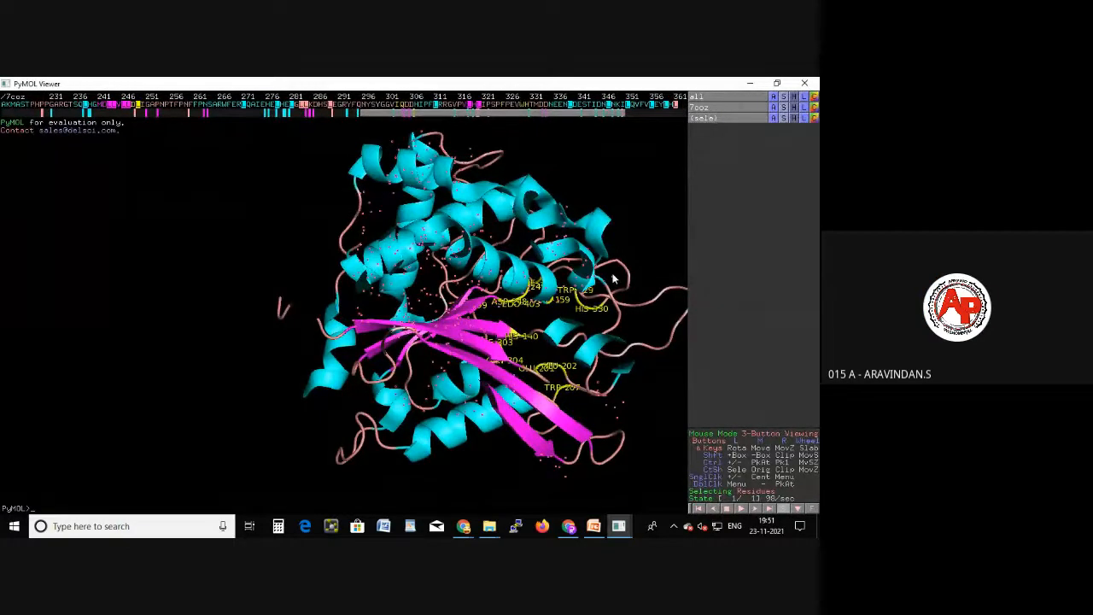
mouse_move(621, 527)
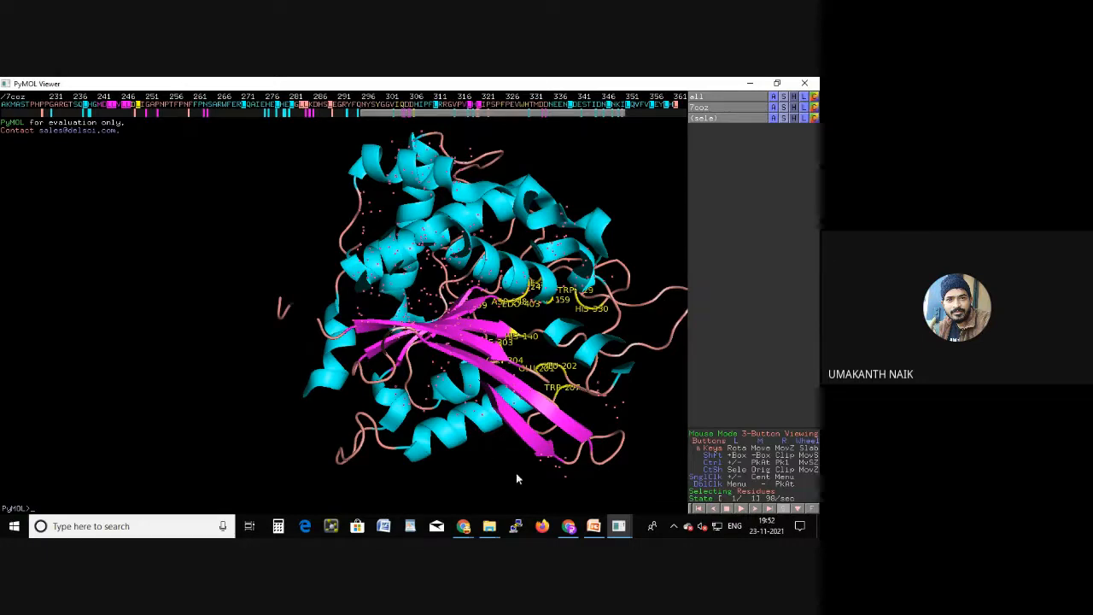
left_click(655, 496)
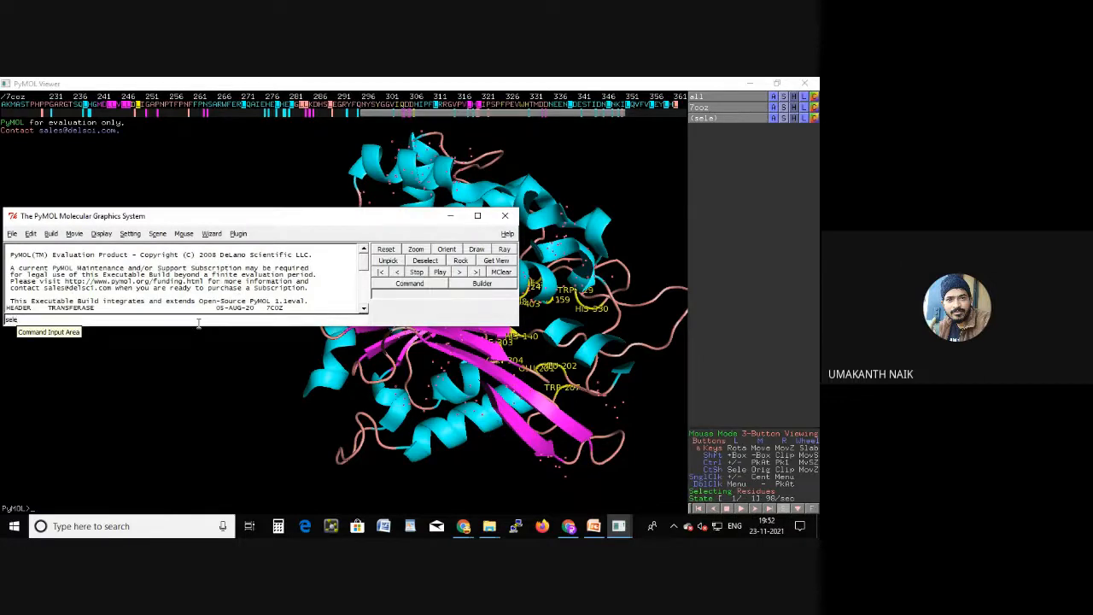
type("sele resi")
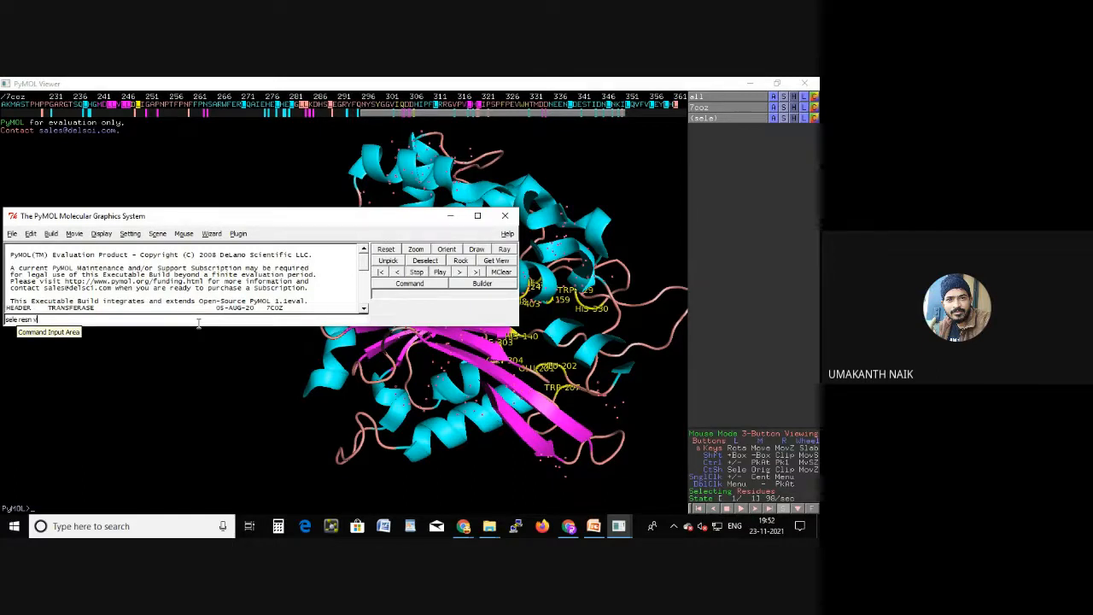
type(" va")
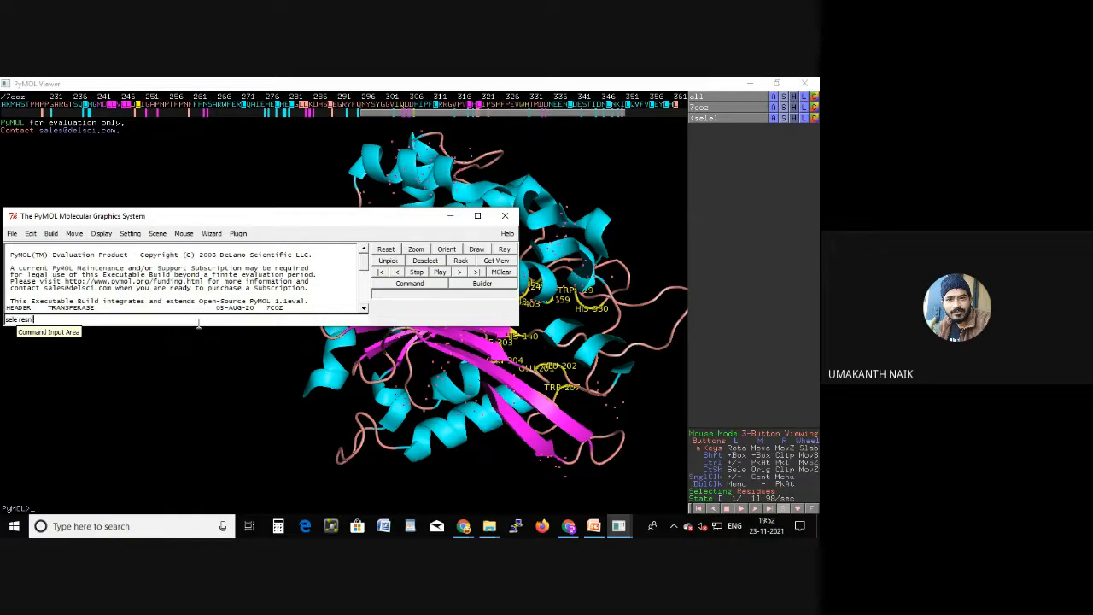
type("gly")
key("BackSpace")
key("BackSpace")
key("BackSpace")
key("BackSpace")
key("BackSpace")
key("BackSpace")
key("BackSpace")
key("BackSpace")
key("BackSpace")
key("BackSpace")
key("BackSpace")
key("BackSpace")
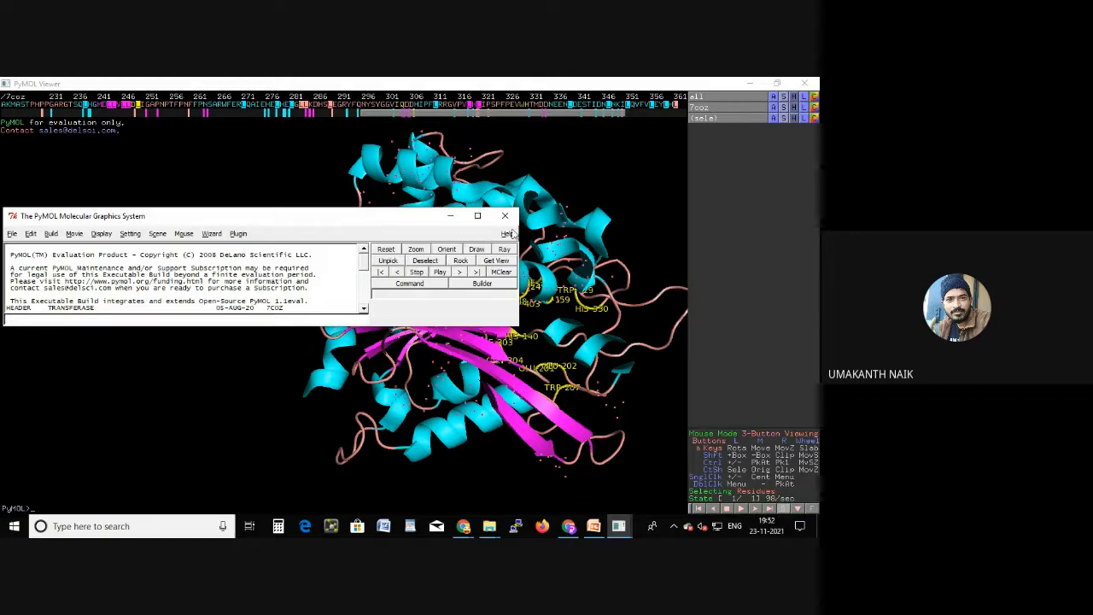
- Close the current PyMOL session and look through the open Downloads folder windows for the structure file
left_click(507, 216)
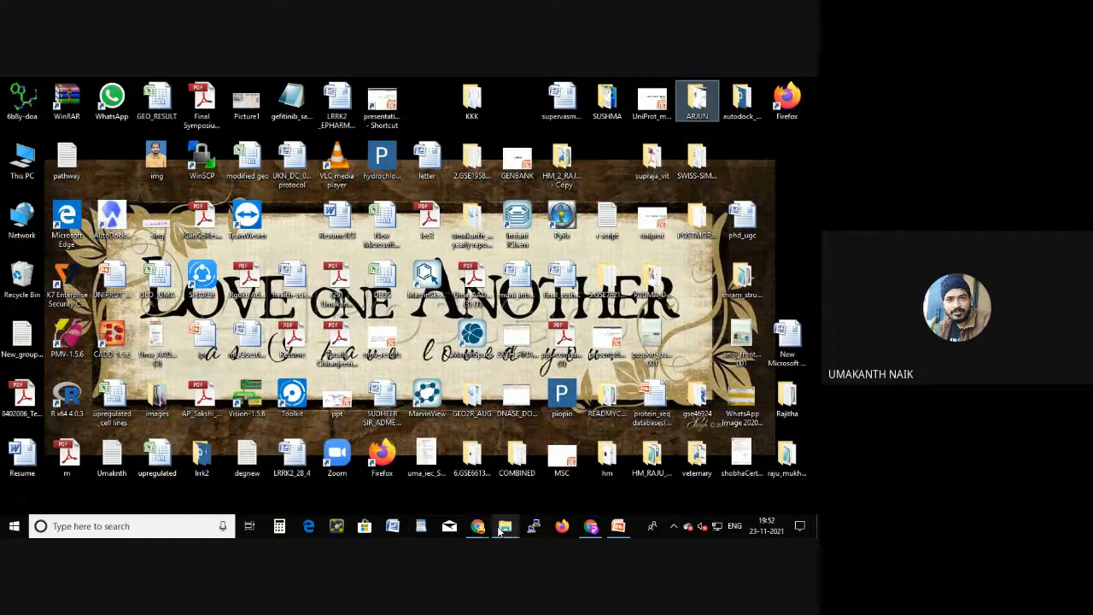
mouse_move(503, 528)
left_click(242, 470)
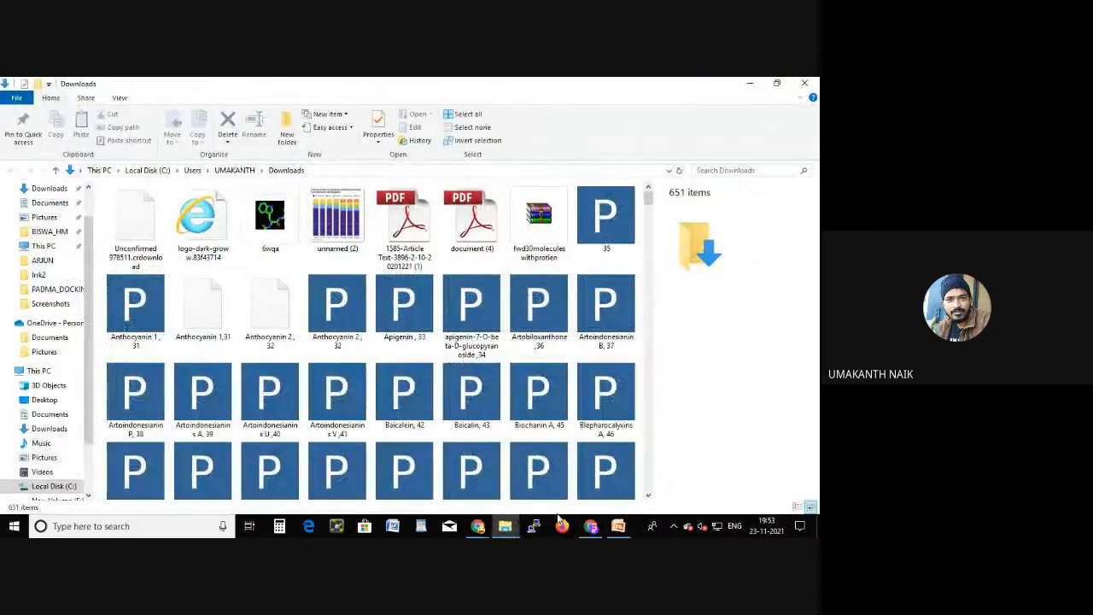
left_click(505, 527)
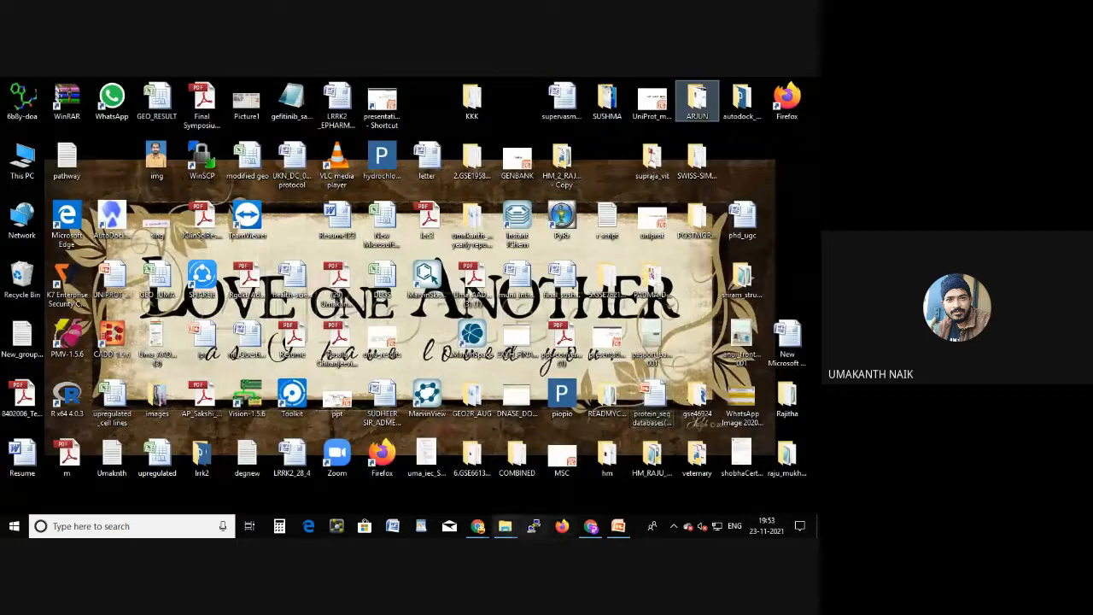
left_click(505, 526)
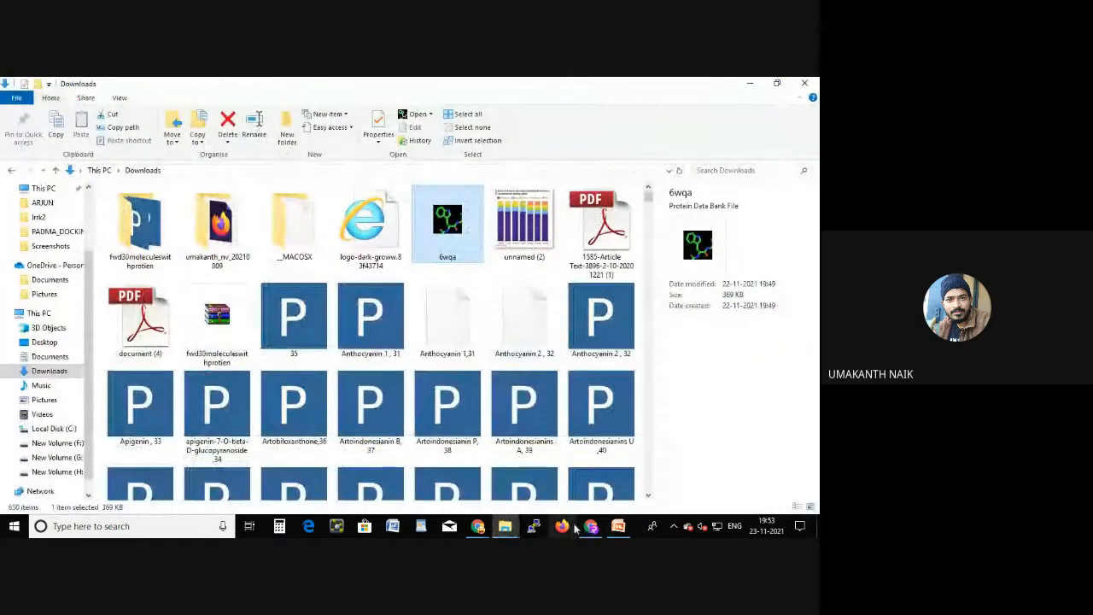
- Locate 7coz.pdb from Chrome's download list, show it in its folder and open it in PyMOL
mouse_move(478, 521)
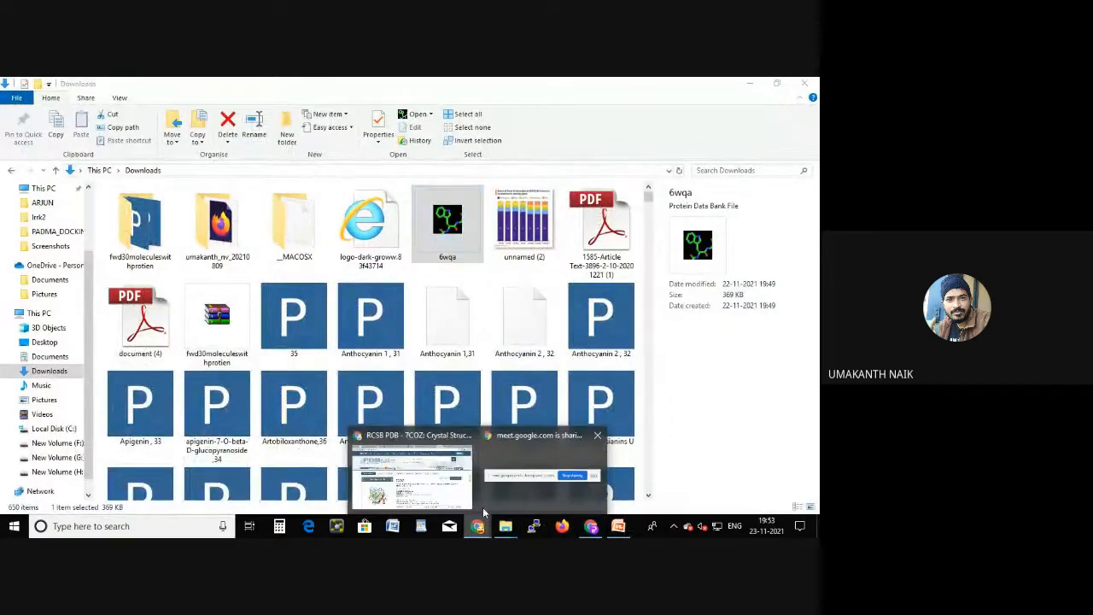
left_click(410, 465)
left_click(807, 107)
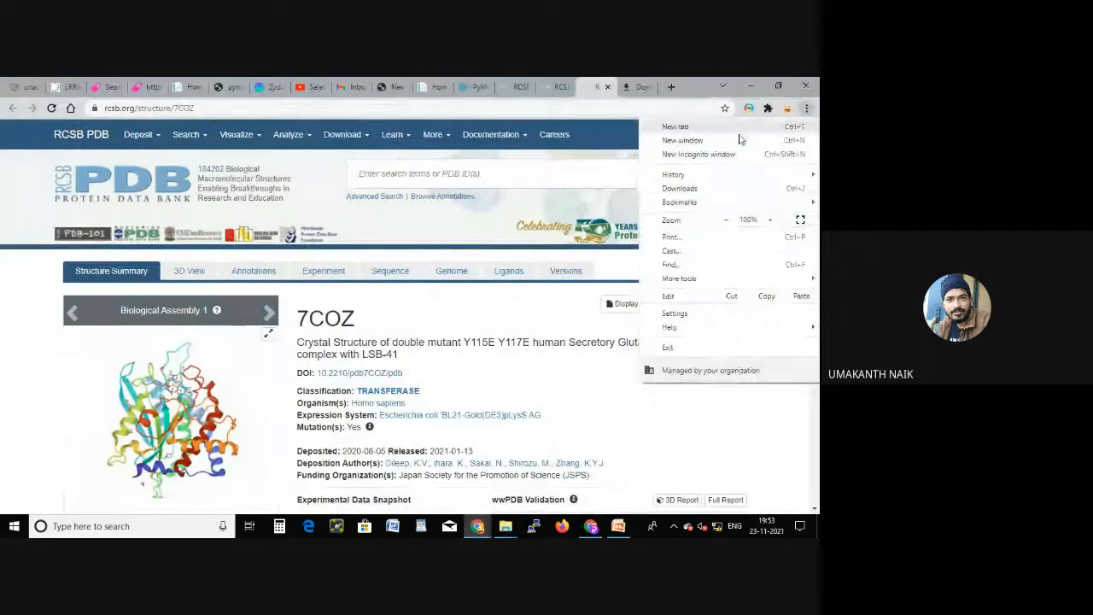
left_click(712, 186)
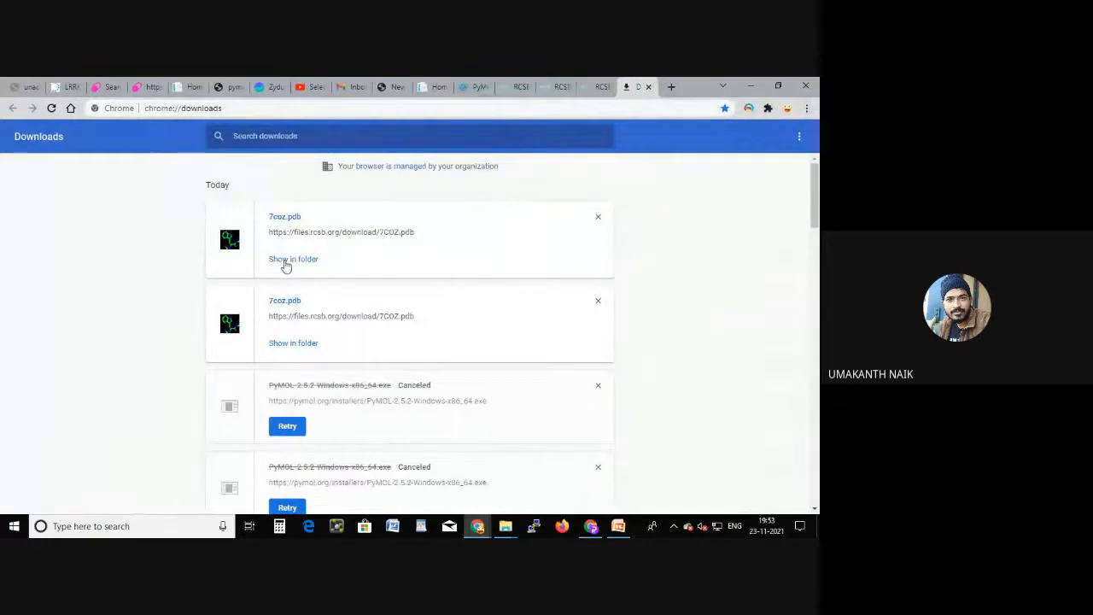
left_click(285, 260)
double_click(132, 248)
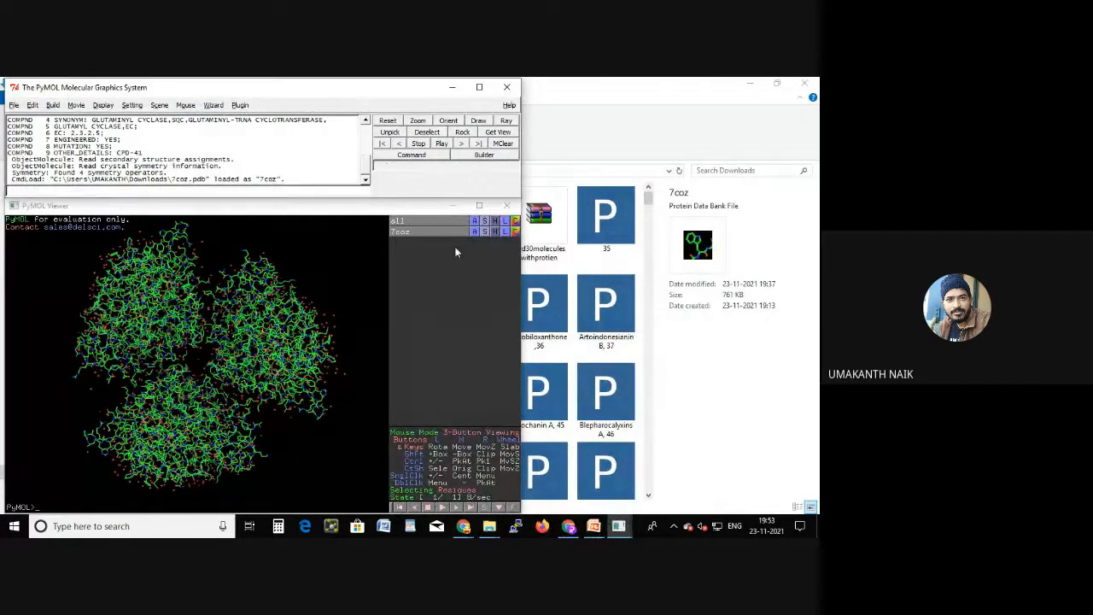
- Show the reloaded 7coz structure as cartoon and hide its lines
left_click(474, 232)
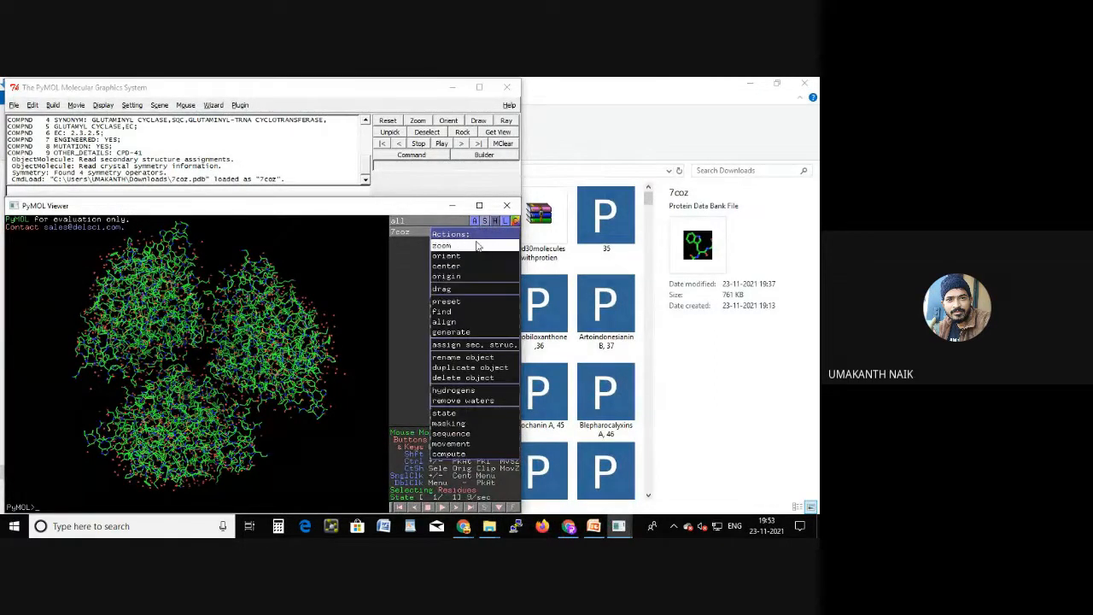
left_click(421, 269)
left_click(485, 232)
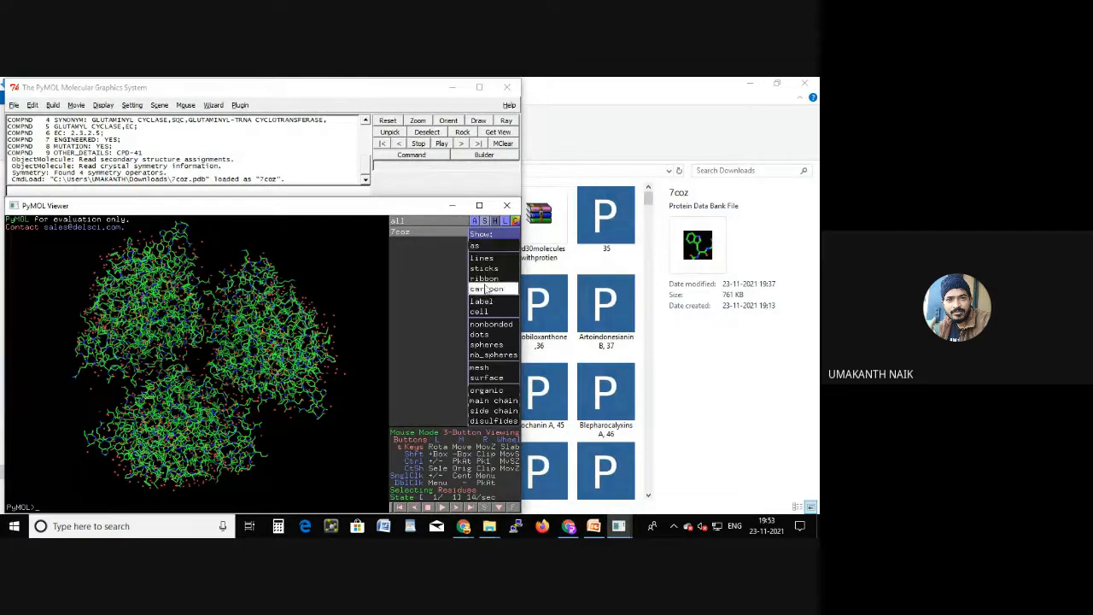
left_click(493, 254)
left_click(495, 232)
left_click(491, 260)
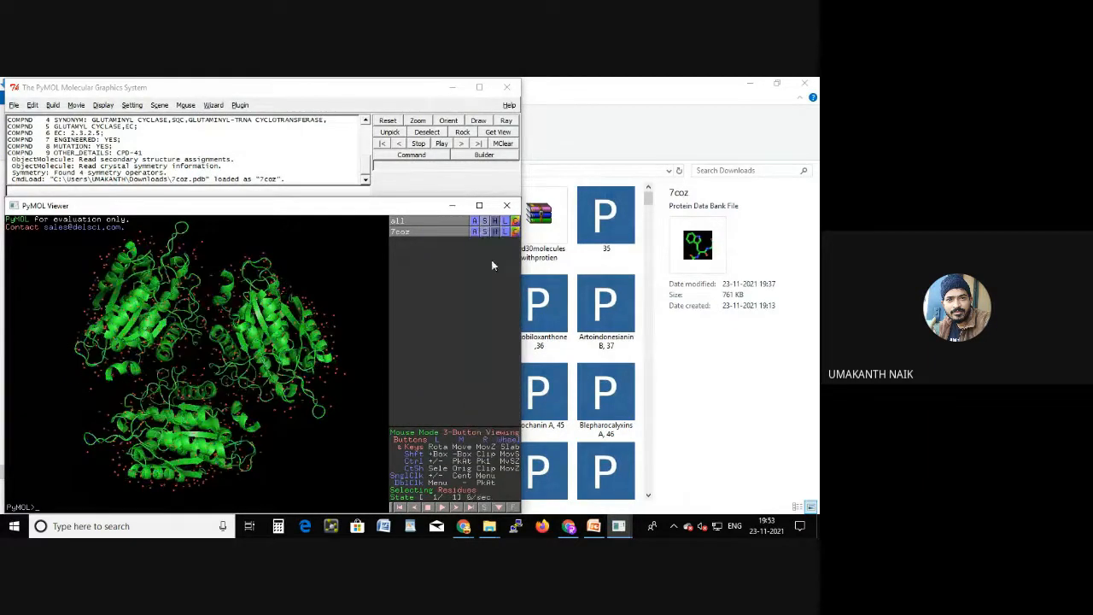
- Colour 7coz by secondary structure using the scheme with red helices, yellow sheets and green loops
left_click(515, 231)
mouse_move(492, 266)
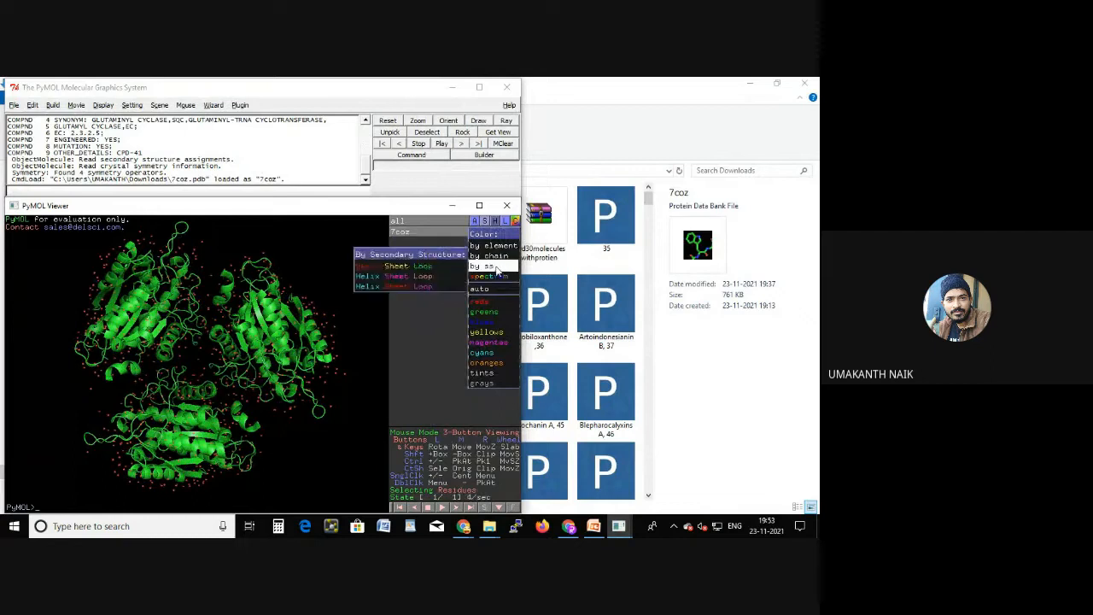
left_click(448, 269)
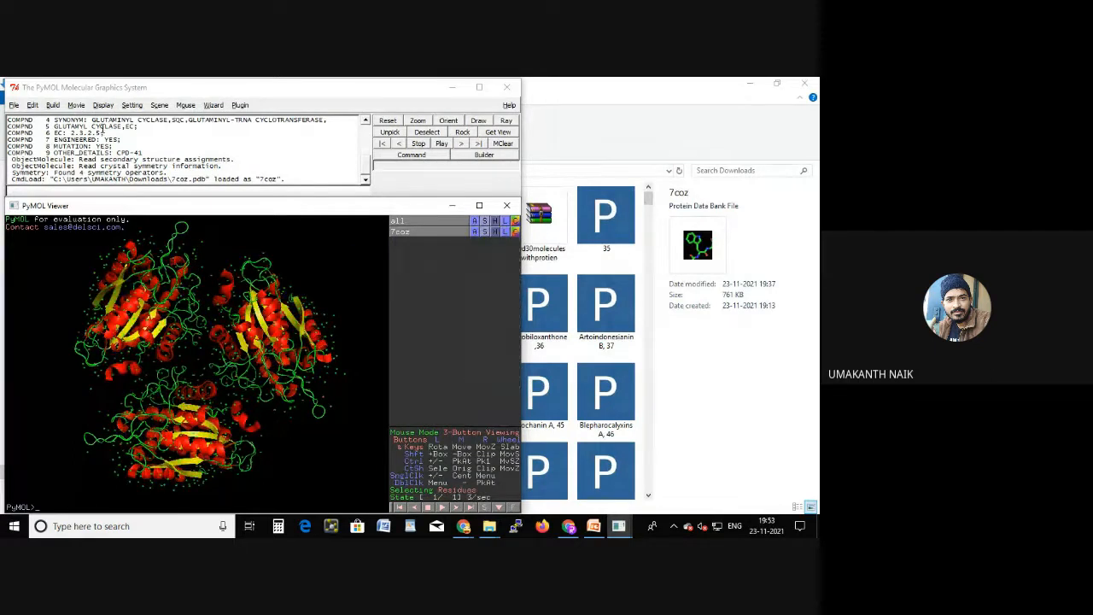
- Select all leucine residues with the command sele resn leu, display the sequence and bring its following stretch into view
left_click(68, 191)
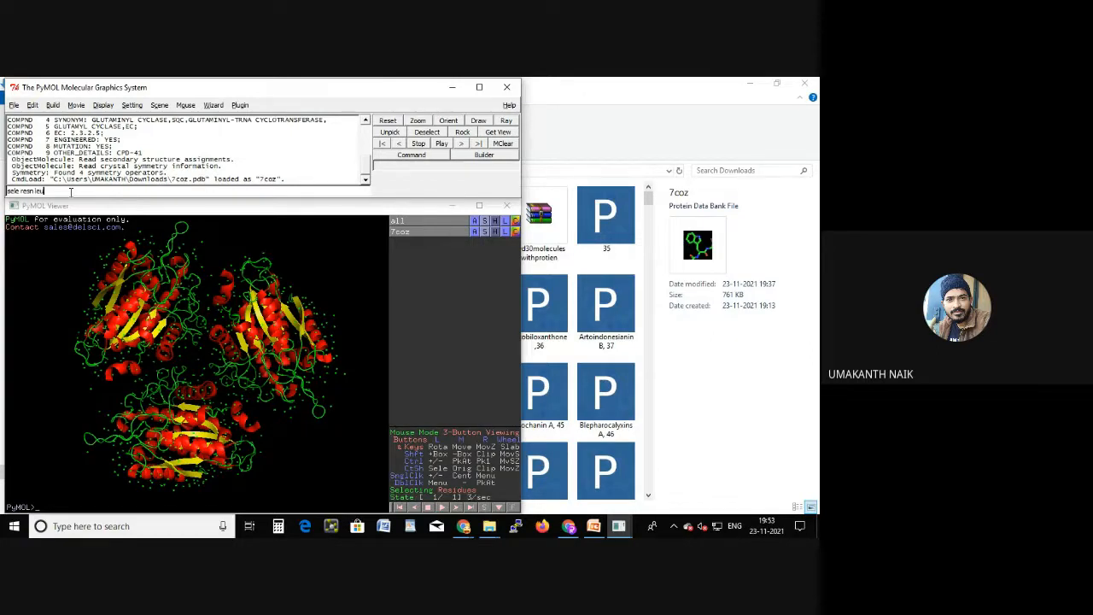
key("Return")
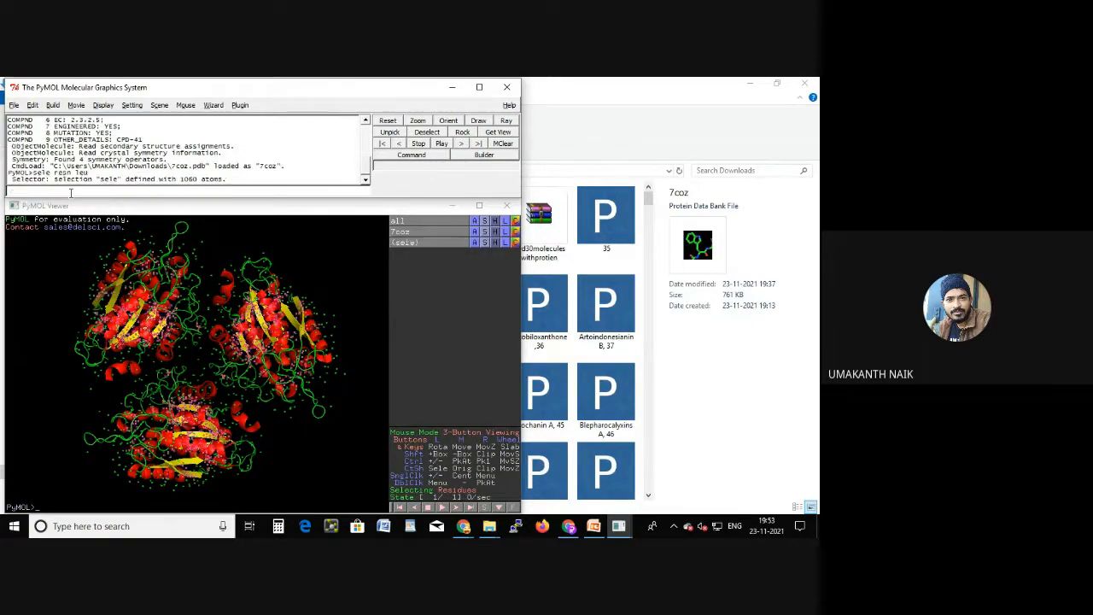
left_click(104, 105)
left_click(116, 120)
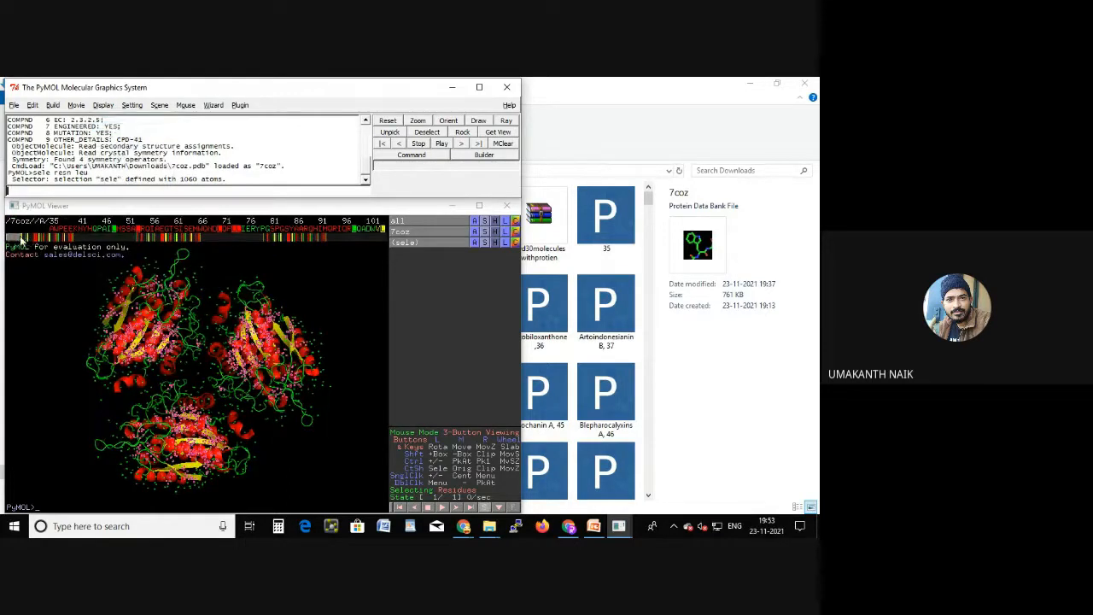
left_click_drag(20, 237, 40, 238)
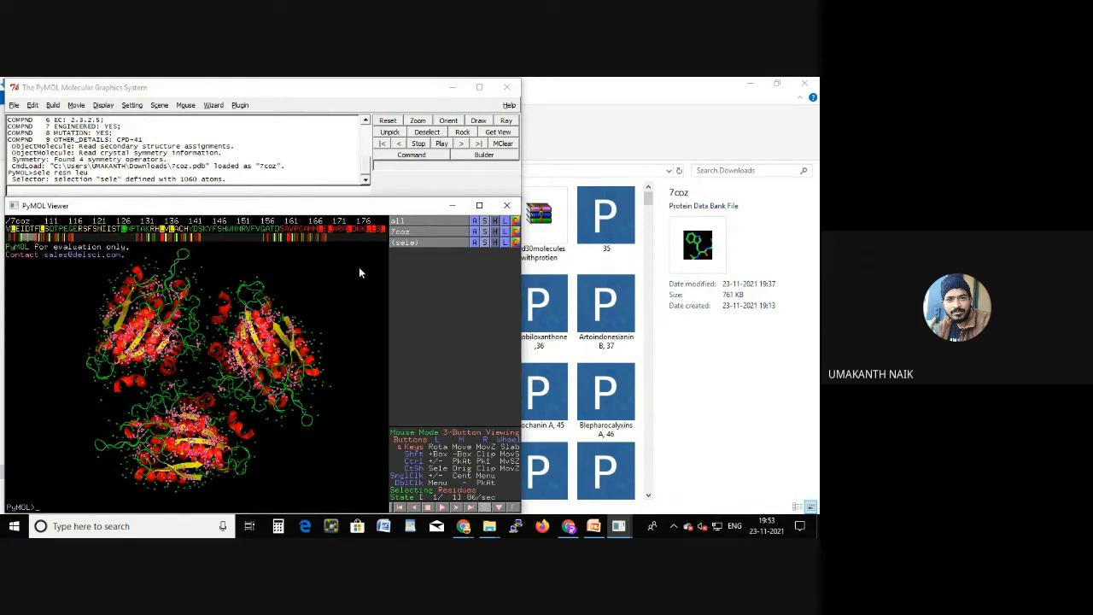
- Show the selected leucine residues as spheres and inspect them from another angle
left_click(475, 245)
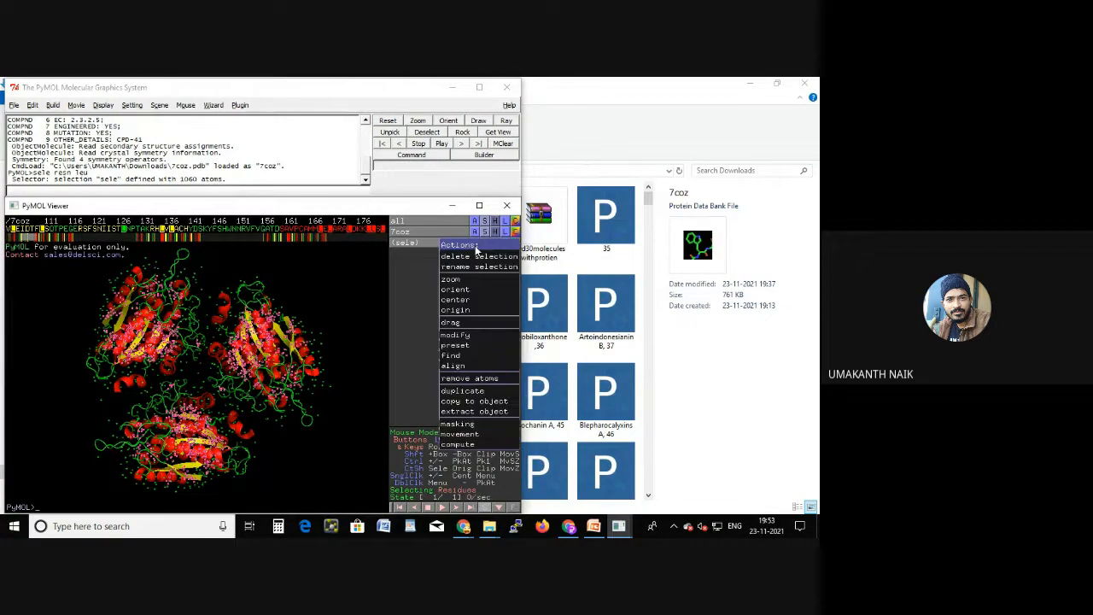
left_click(414, 285)
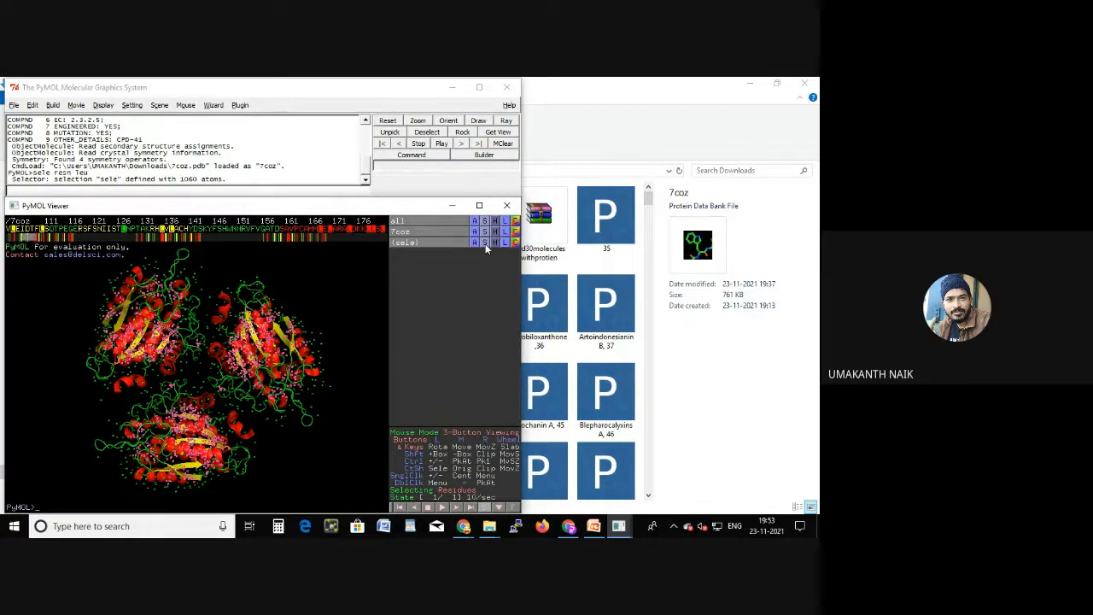
left_click(485, 244)
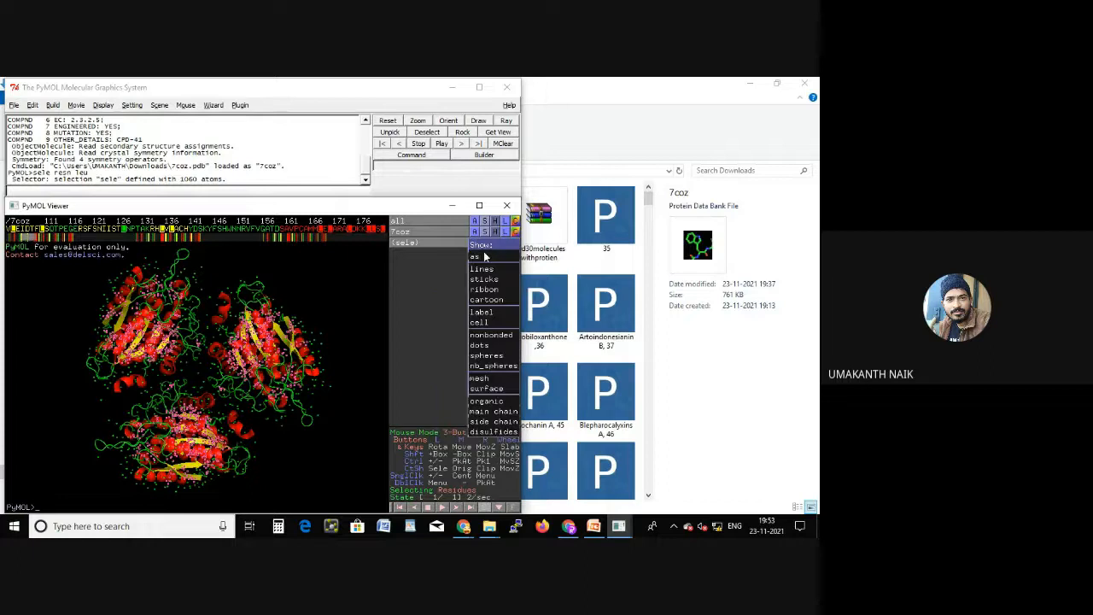
left_click(487, 356)
left_click_drag(351, 348, 144, 432)
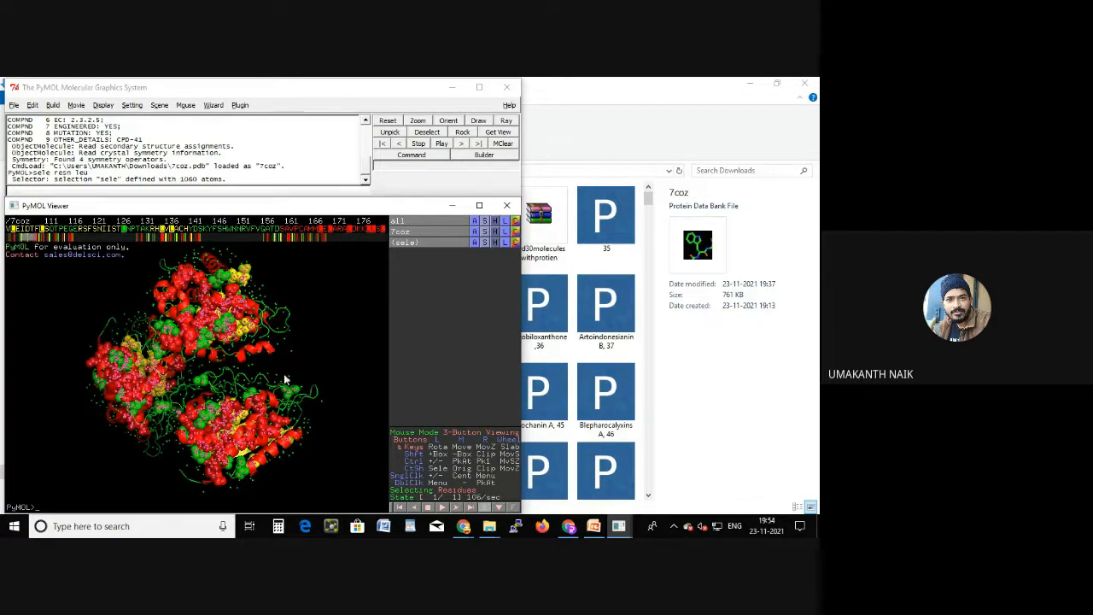
- Add a mesh representation to the leucine selection and view it from another side
left_click(484, 243)
left_click(484, 243)
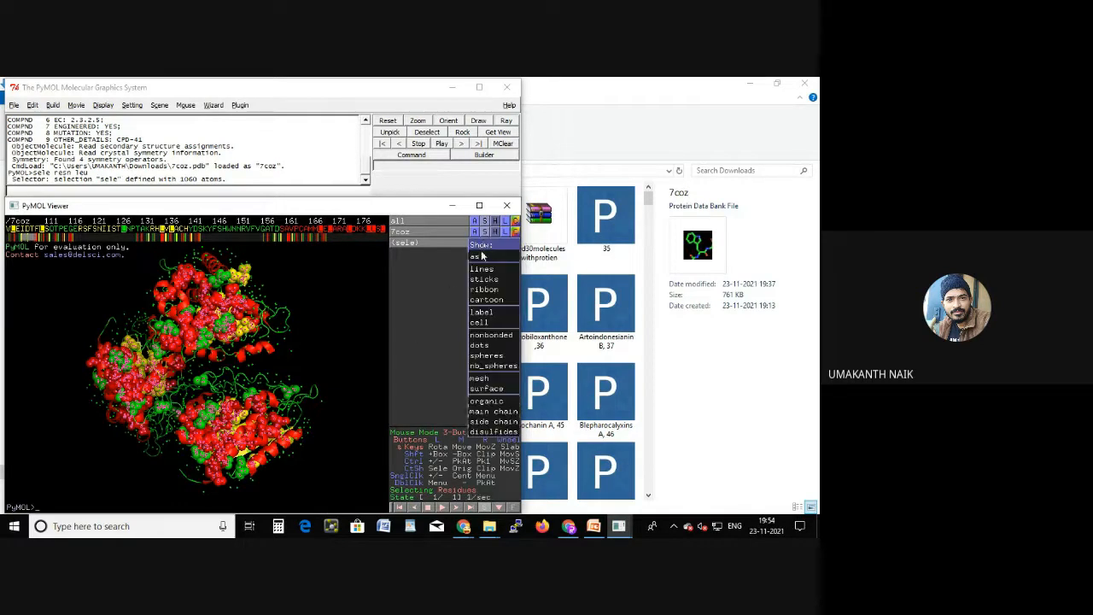
left_click(484, 379)
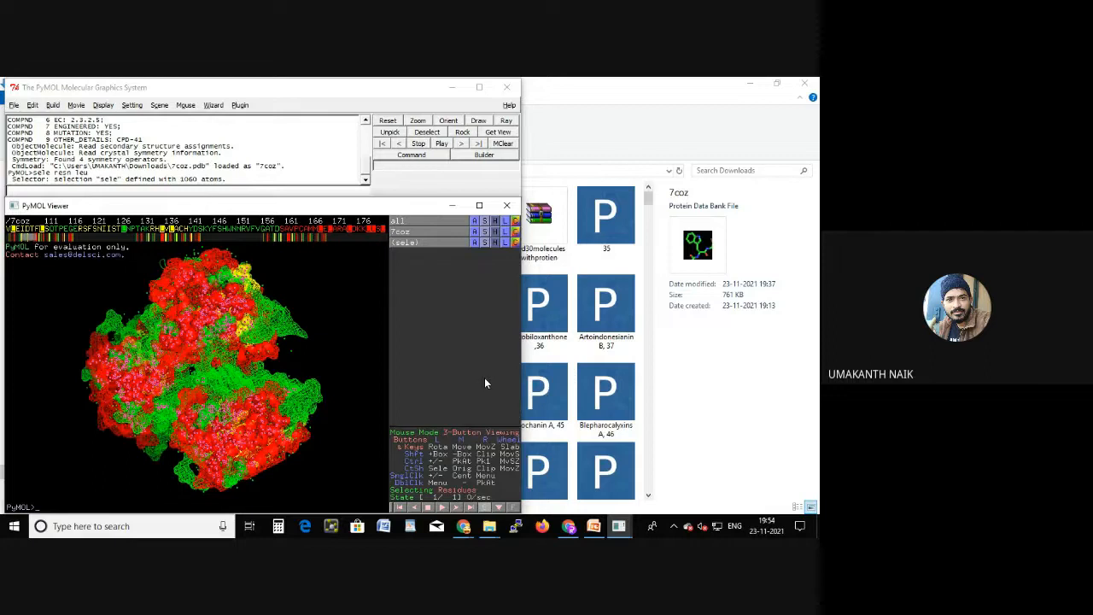
mouse_move(327, 340)
left_mouse_down()
mouse_move(299, 339)
mouse_move(194, 391)
mouse_move(190, 319)
mouse_move(205, 391)
mouse_move(150, 491)
mouse_move(120, 436)
mouse_move(217, 385)
mouse_move(214, 427)
mouse_move(272, 295)
mouse_move(180, 369)
mouse_move(101, 346)
mouse_move(59, 390)
mouse_move(70, 376)
left_mouse_up()
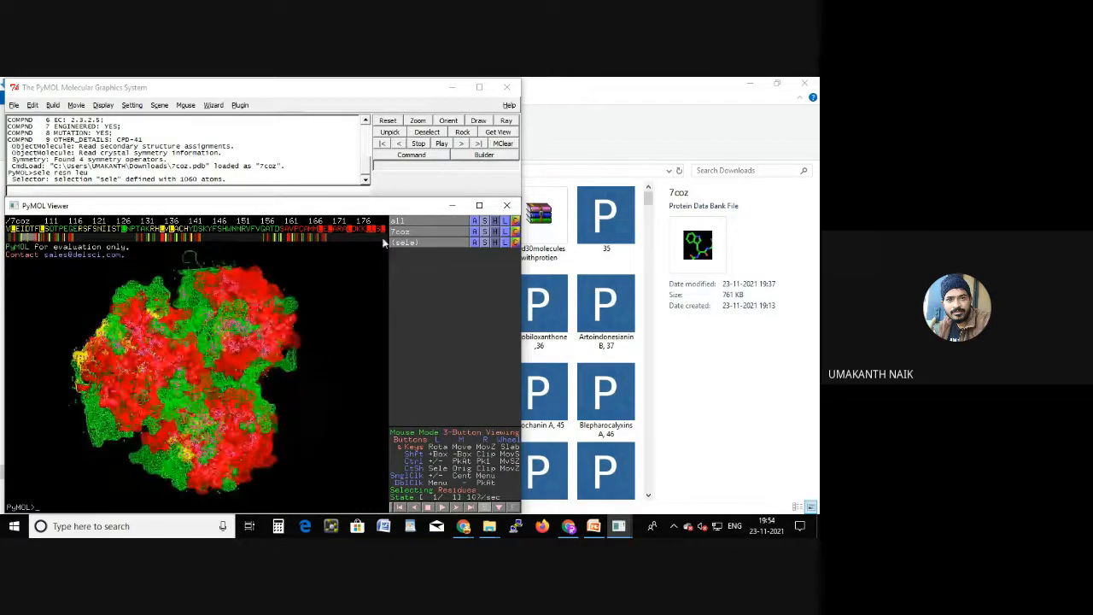
- Hide the mesh and the spheres of the leucine selection
left_click(495, 242)
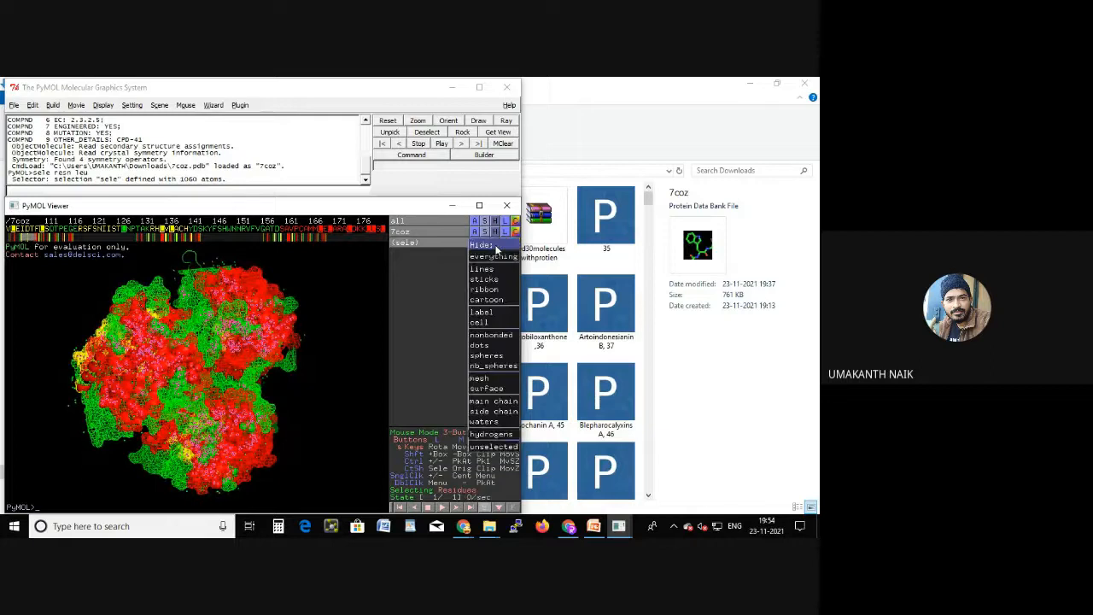
left_click(483, 379)
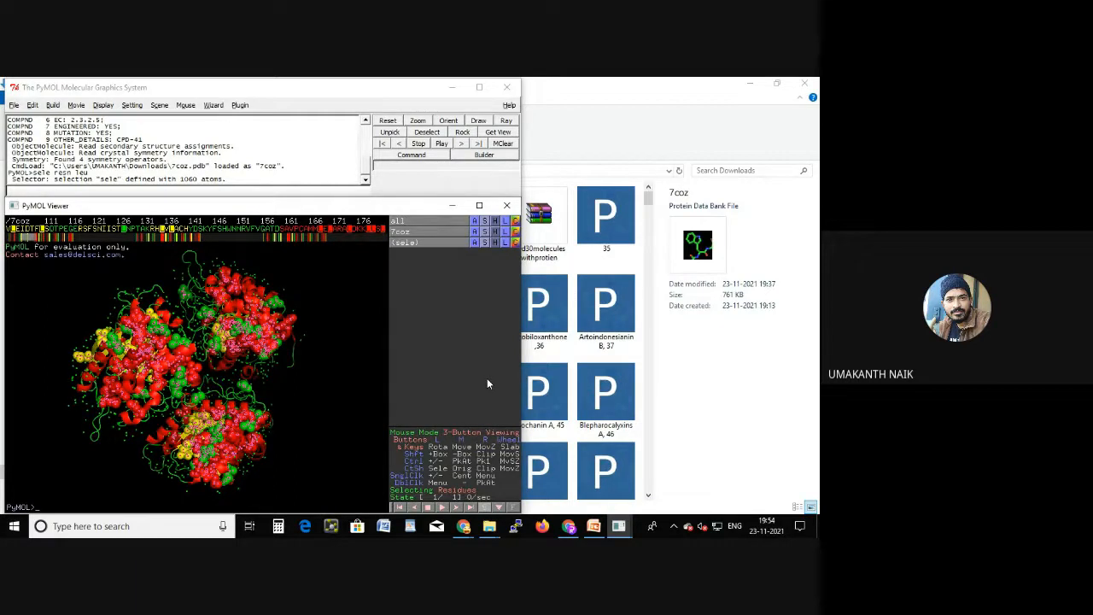
left_click(495, 243)
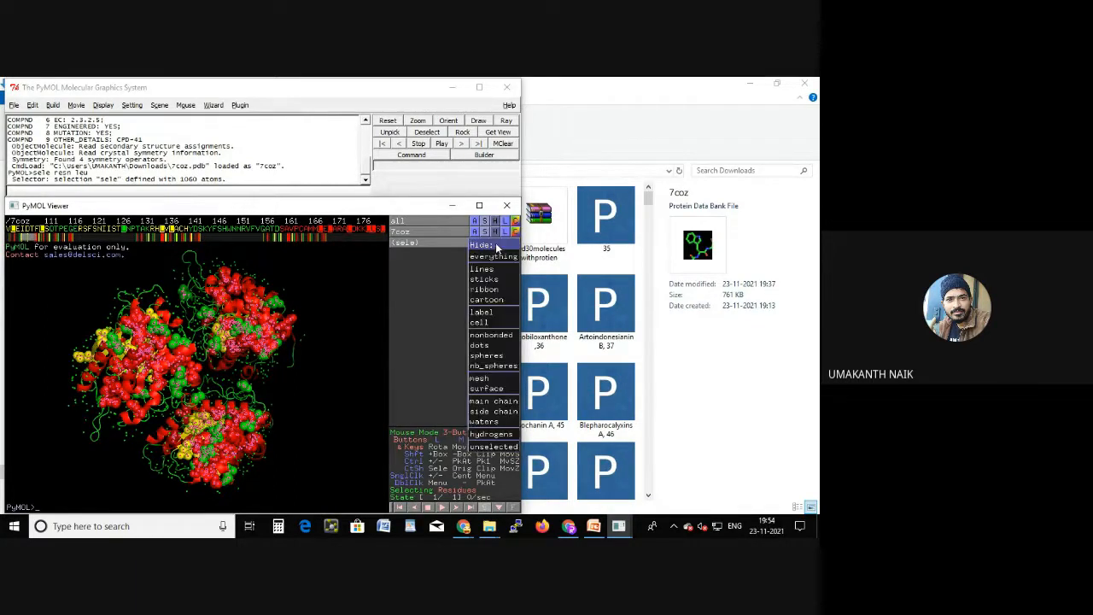
left_click(488, 355)
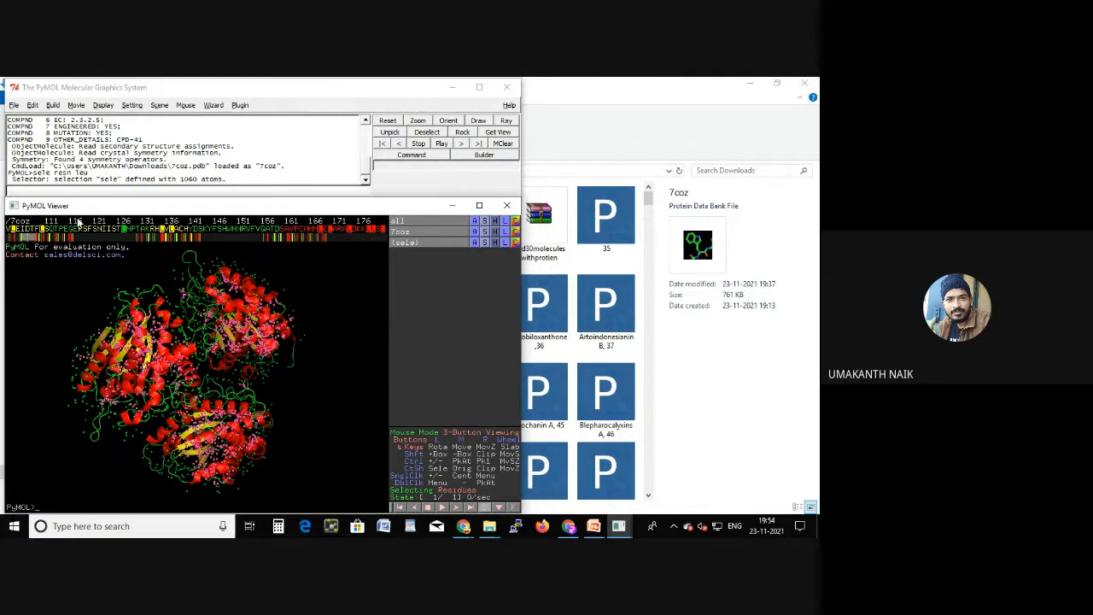
- Replace the leucine selection with four single residues picked from the sequence between about 250 and 305, using an enlarged viewer
left_click_drag(22, 229, 350, 231)
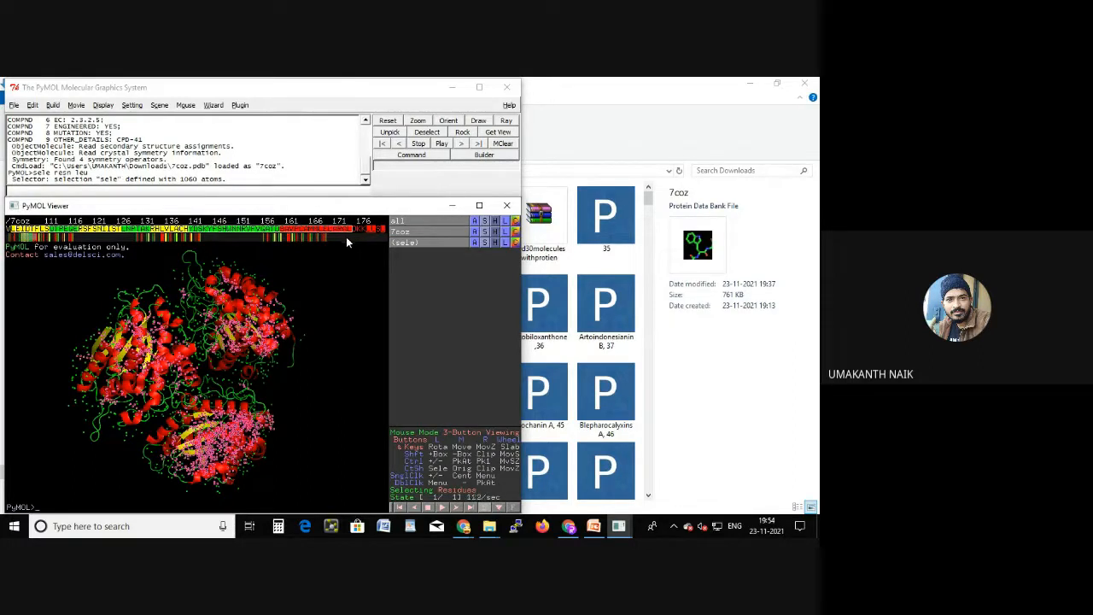
left_click(342, 229)
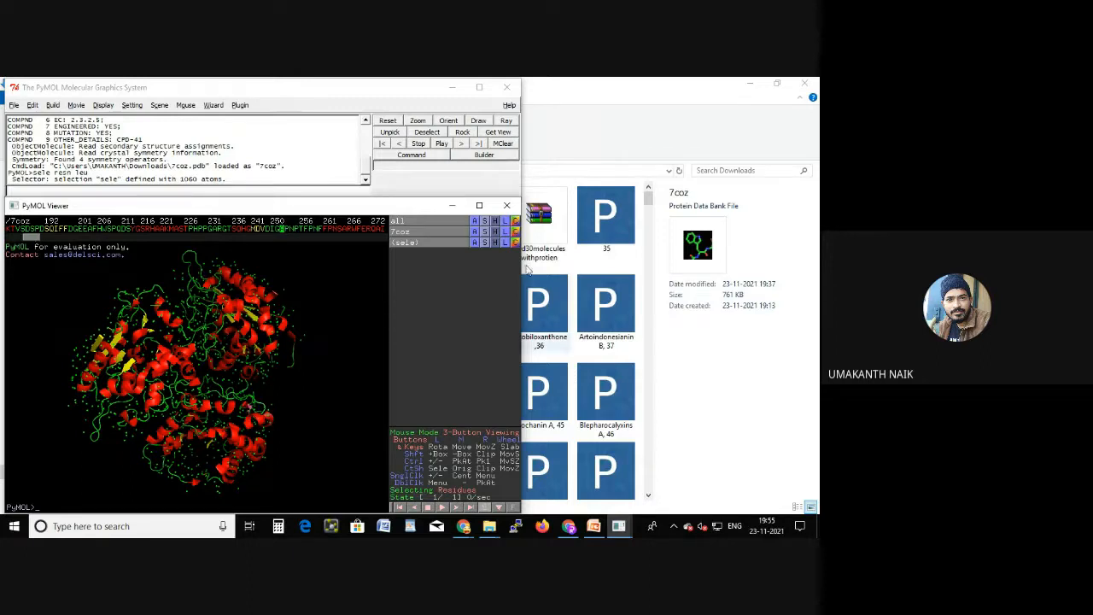
left_click(479, 205)
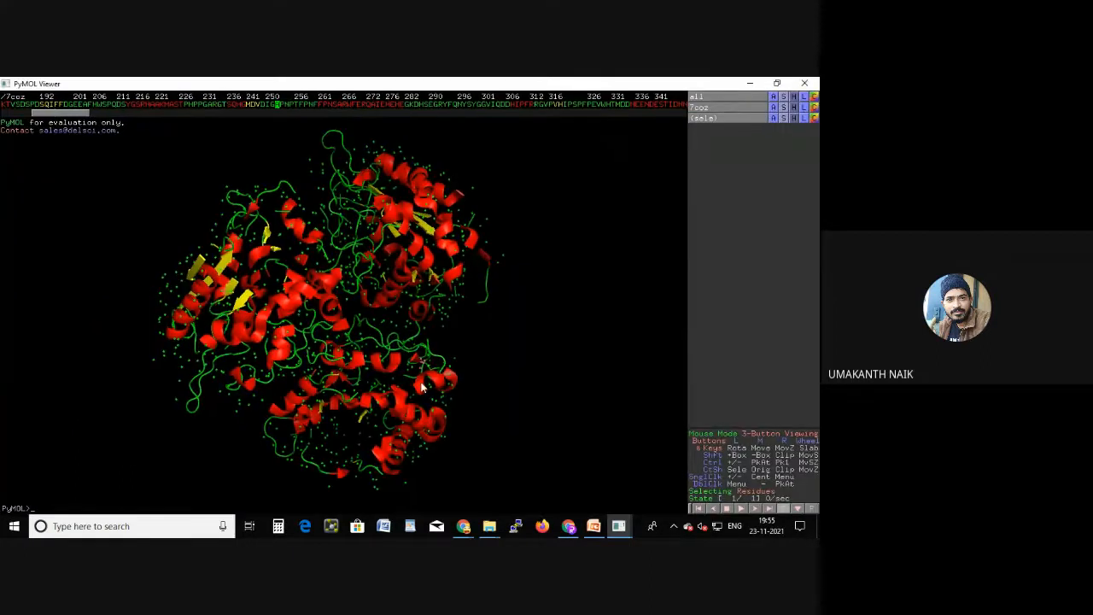
right_click_drag(423, 365, 461, 427)
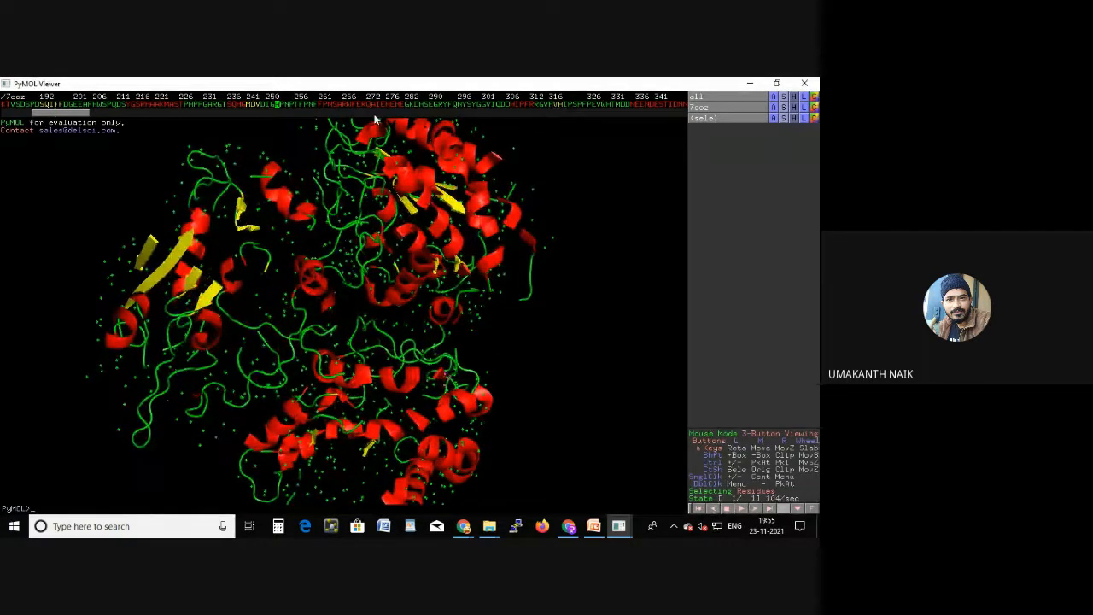
left_click(316, 105, "ctrl")
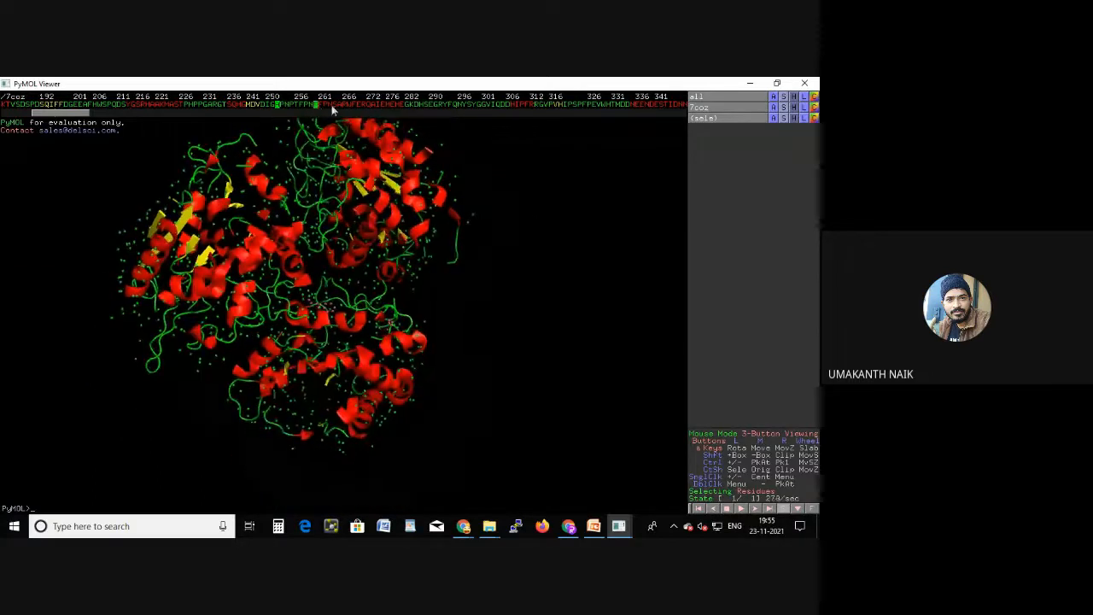
left_click(412, 104)
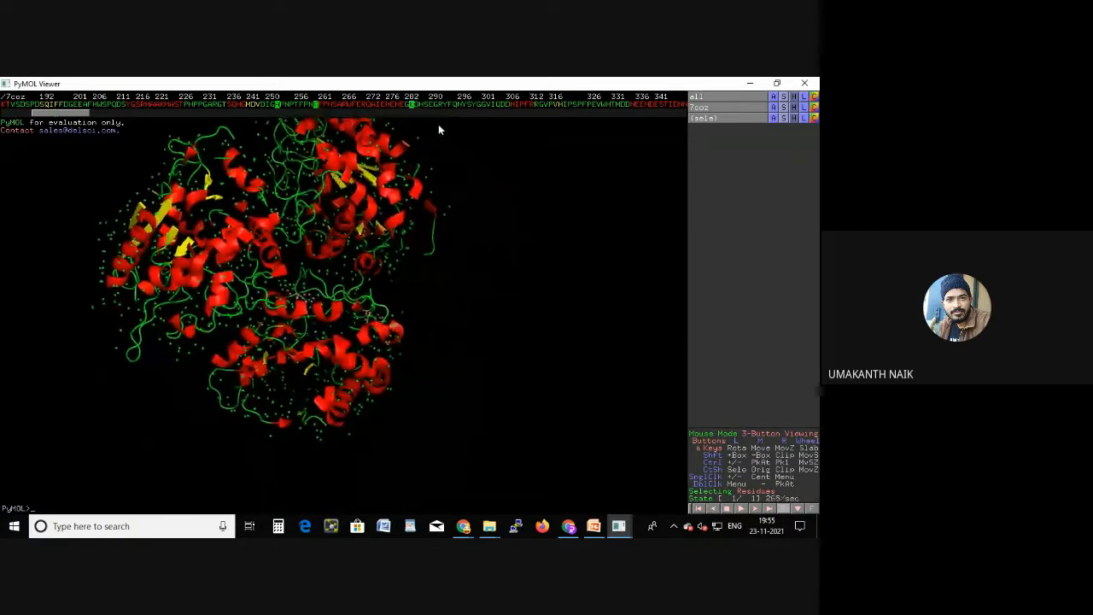
left_click(504, 105)
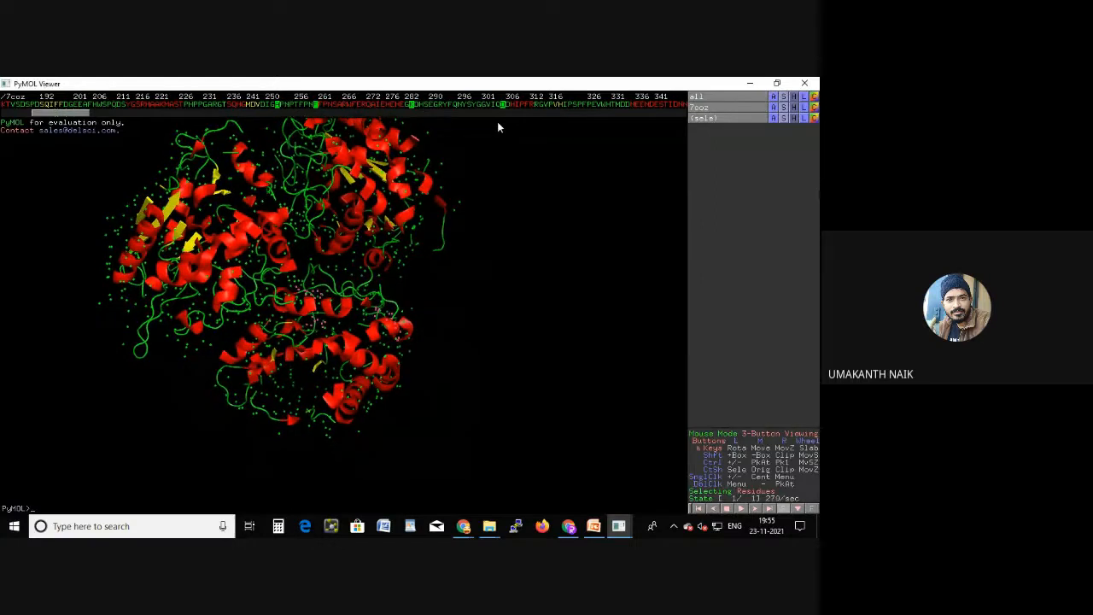
- Modify the selection to the residues around the four picked ones and label them by residue name and number
left_click(776, 117)
mouse_move(764, 212)
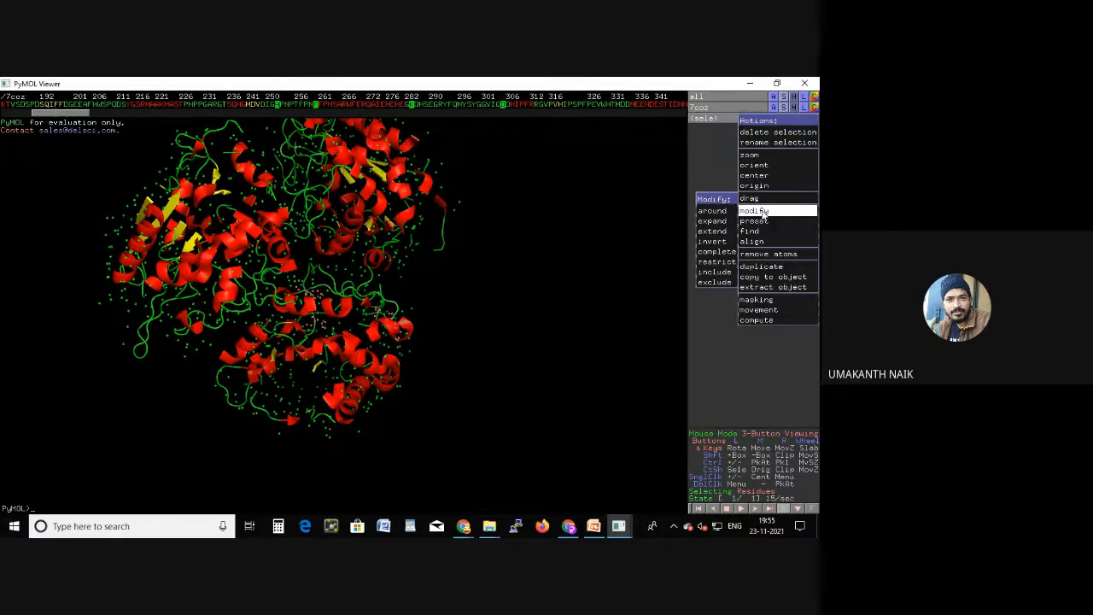
mouse_move(714, 211)
left_click(649, 276)
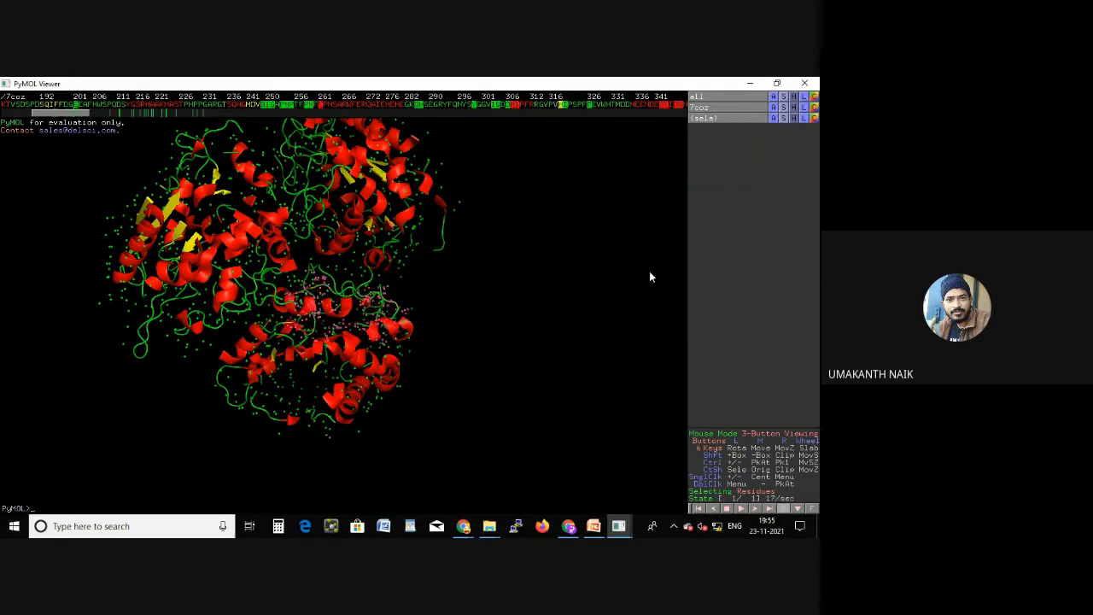
left_click(807, 118)
left_click(788, 143)
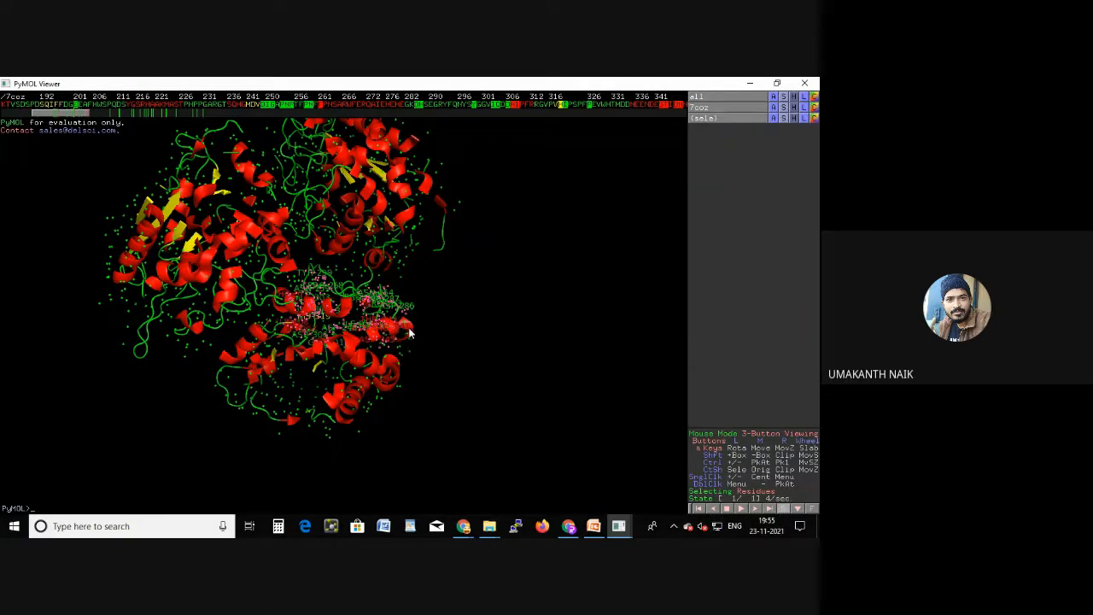
- Colour the labelled surrounding residues yellow and inspect them from the other side of the structure
left_click(814, 117)
mouse_move(798, 199)
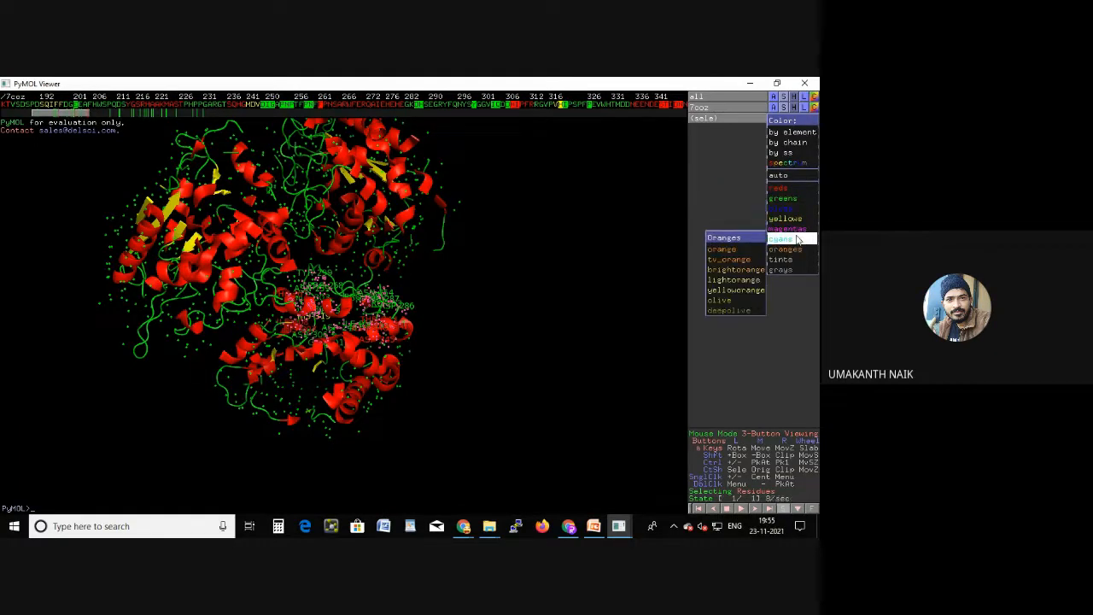
mouse_move(793, 223)
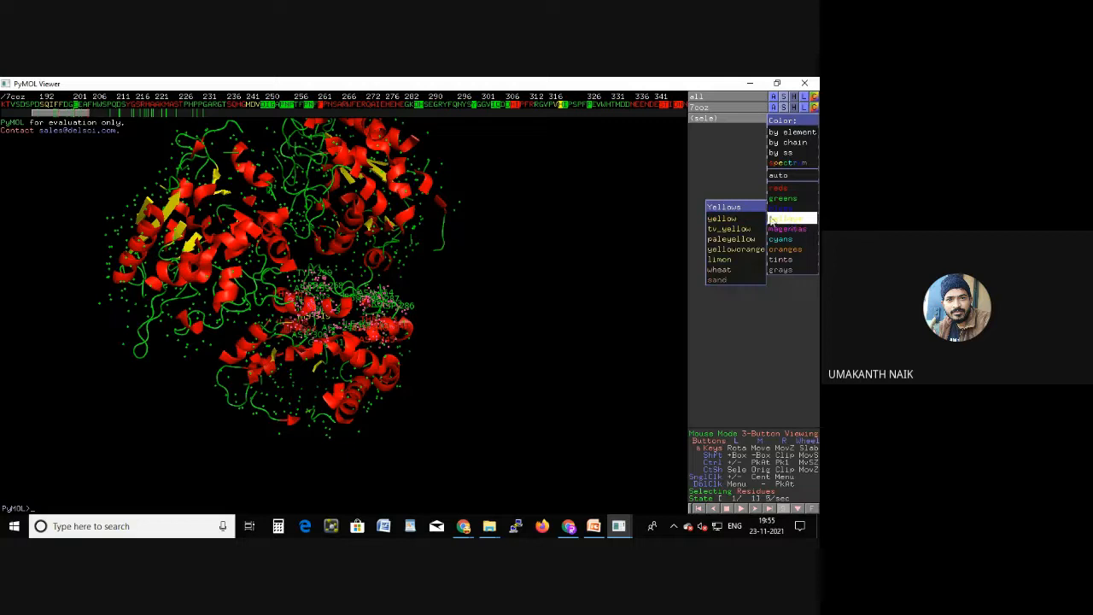
left_click(752, 218)
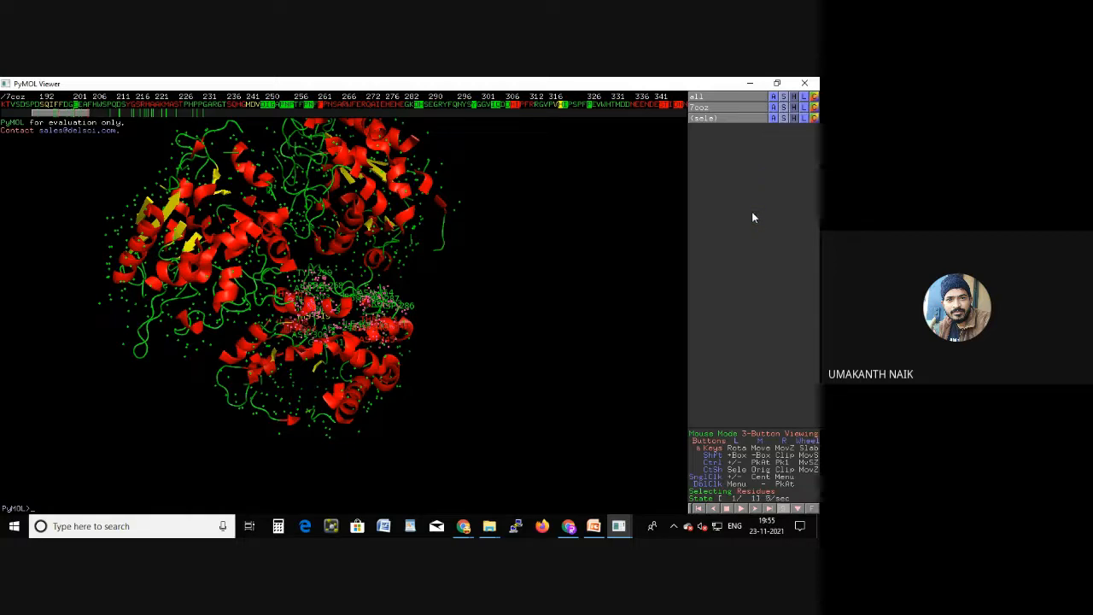
left_click(815, 118)
mouse_move(793, 220)
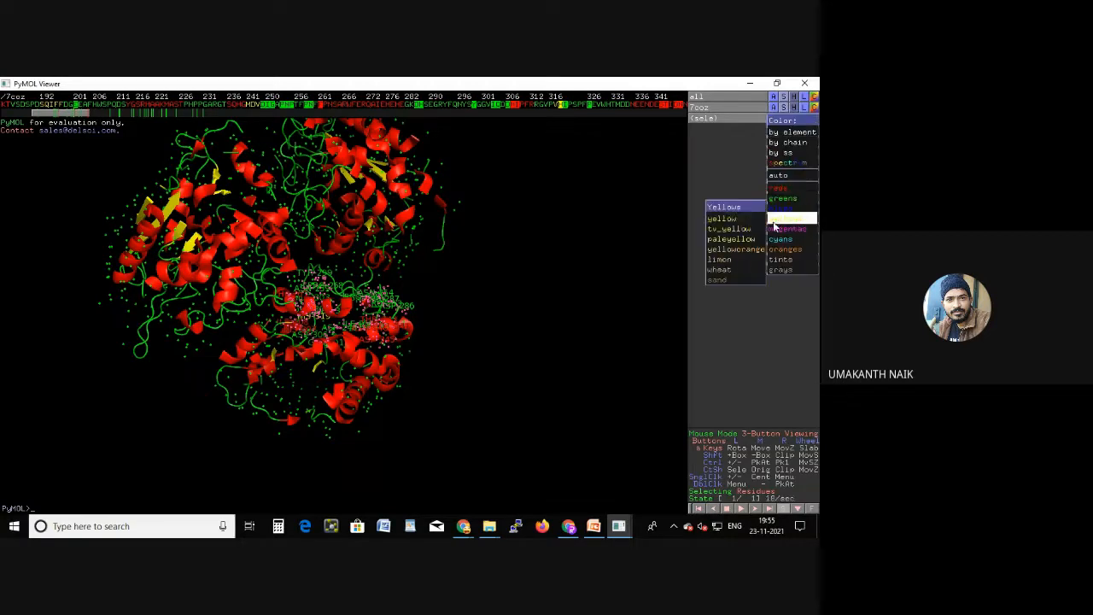
left_click(722, 218)
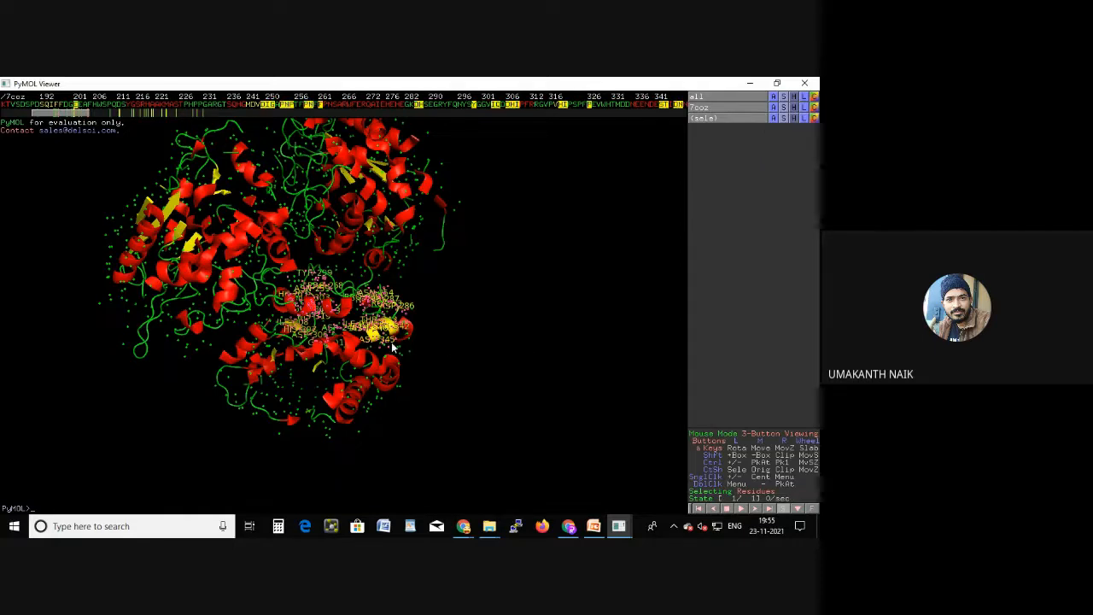
left_click_drag(510, 310, 254, 369)
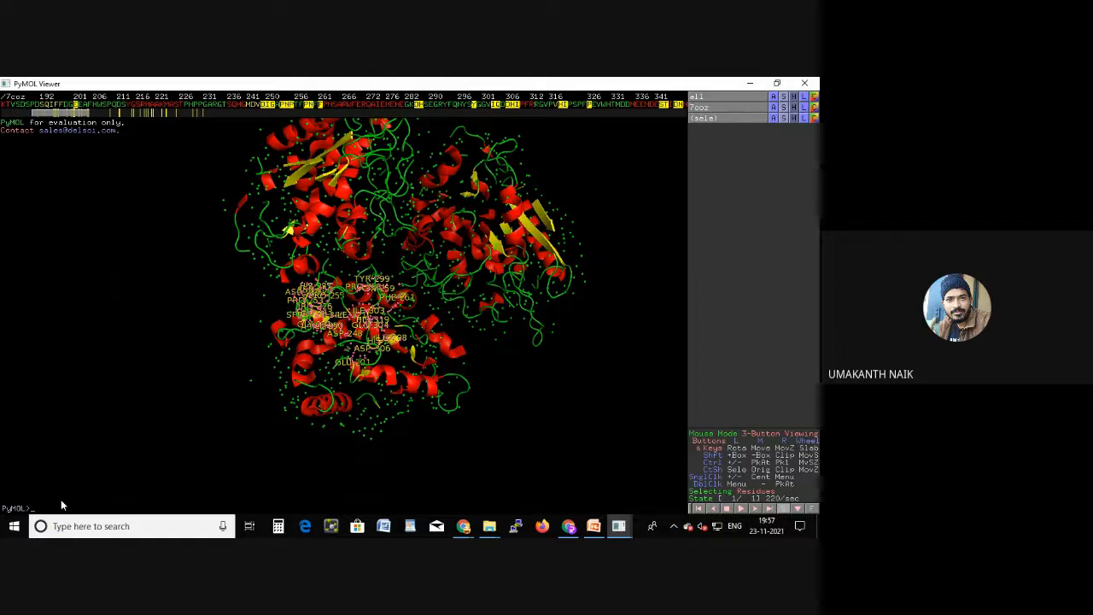
- Switch to the Downloads folder in File Explorer and skim the first half of its files for another protein structure file
left_click(488, 526)
left_click(346, 475)
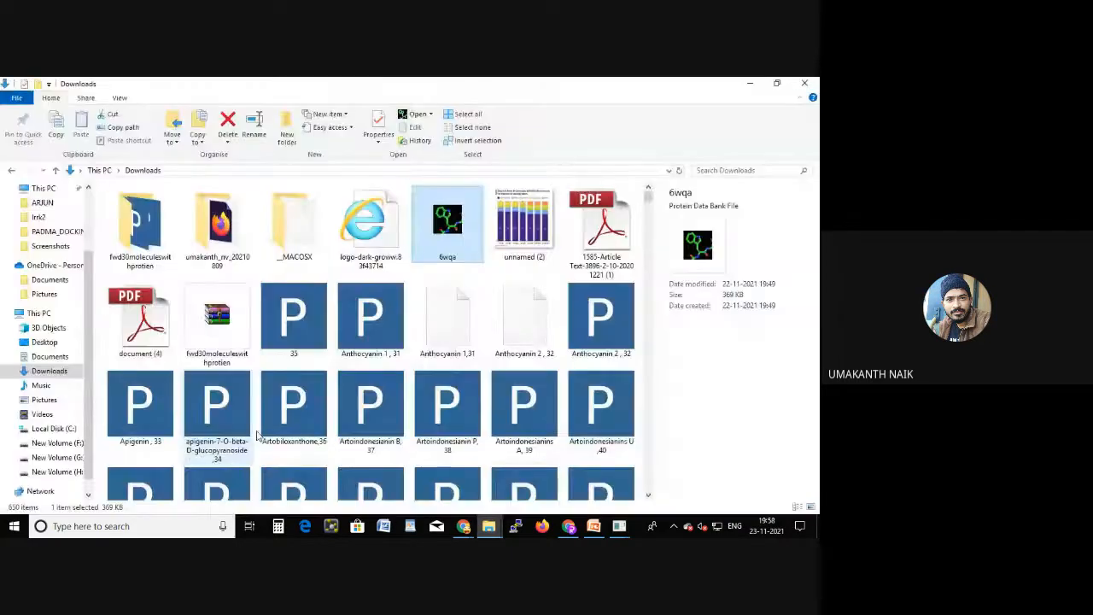
scroll(312, 430, "down", 3)
scroll(312, 429, "down", 15)
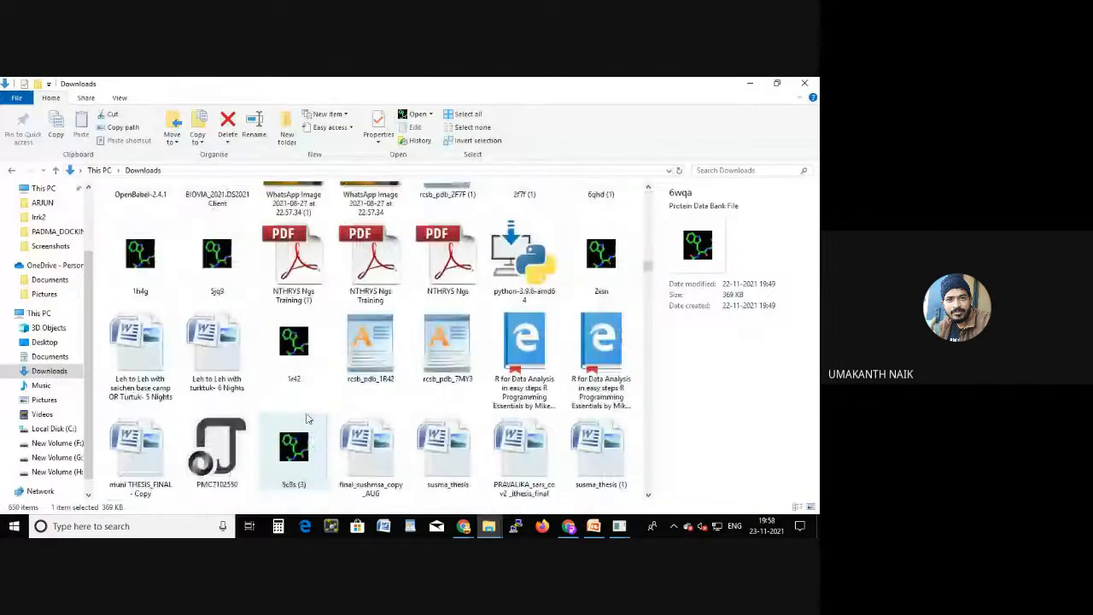
scroll(310, 400, "down", 15)
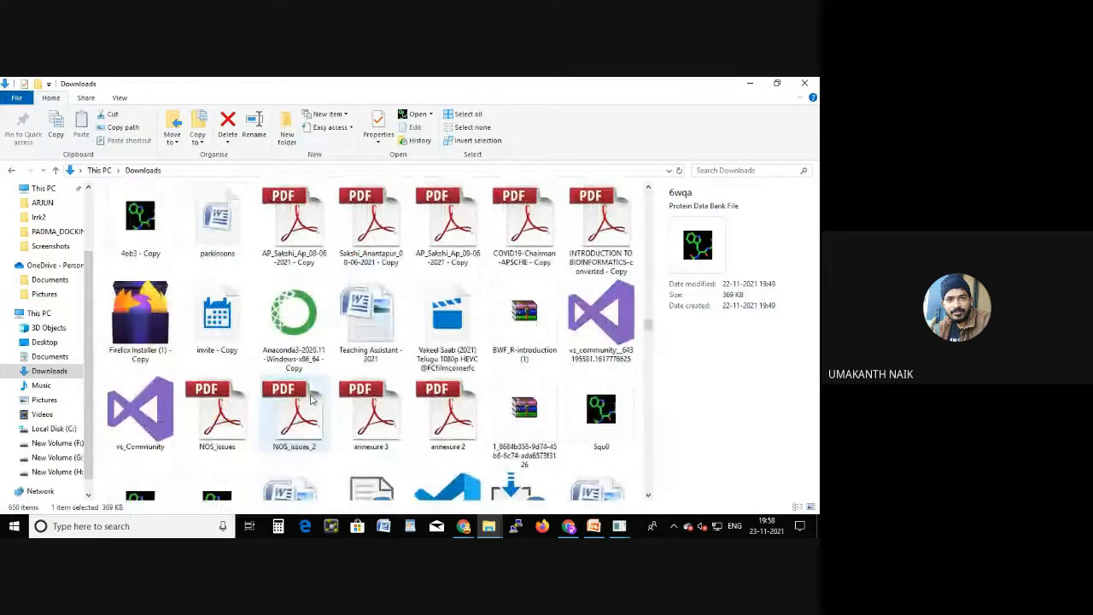
scroll(312, 399, "up", 10)
scroll(312, 395, "up", 10)
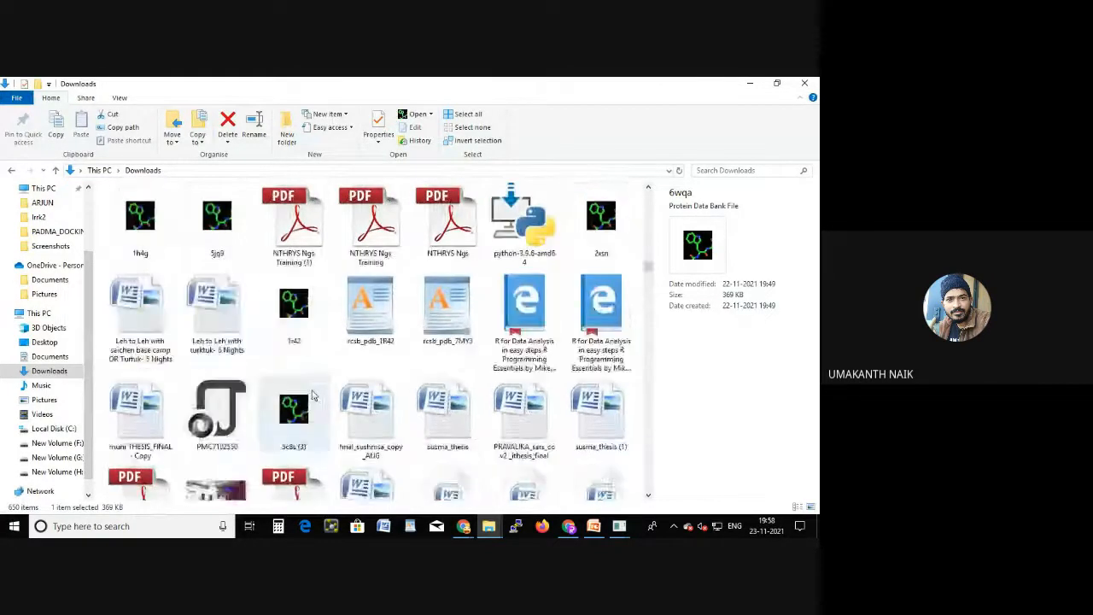
scroll(312, 396, "up", 10)
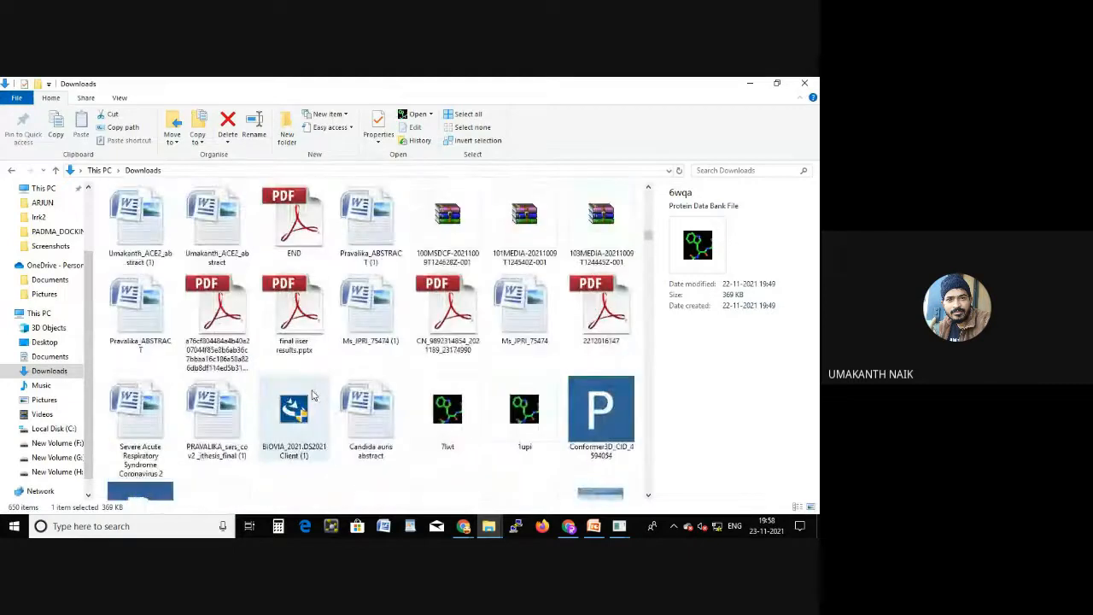
scroll(313, 395, "up", 5)
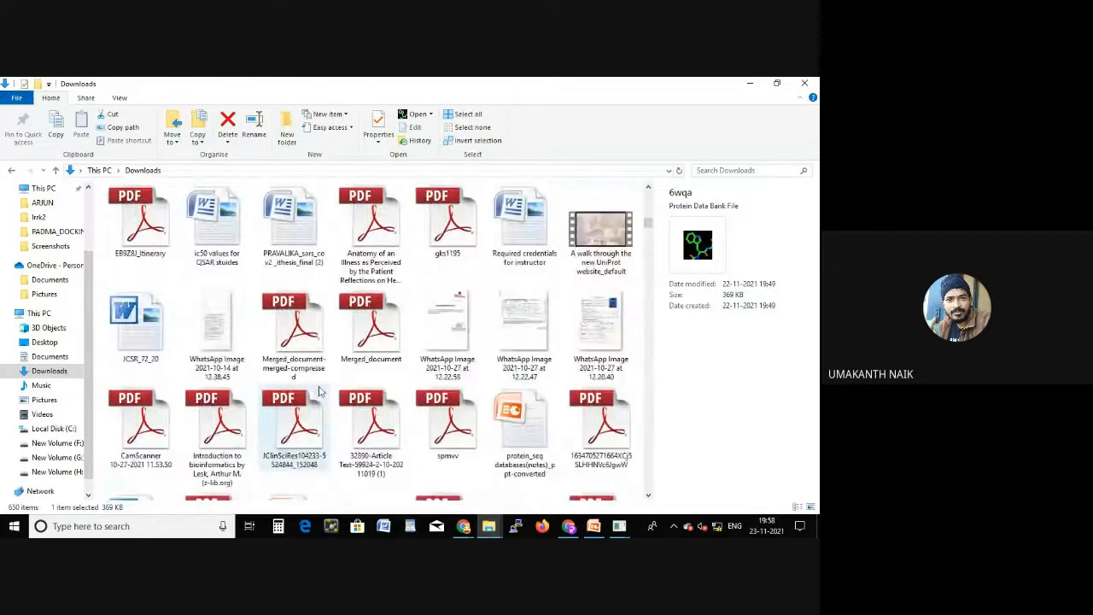
scroll(321, 392, "up", 10)
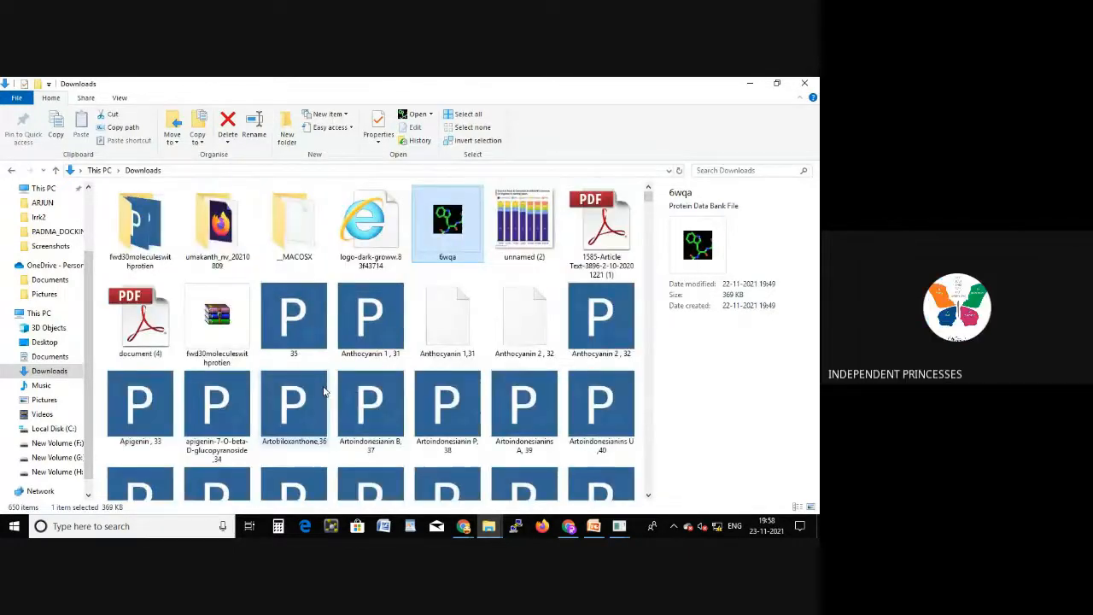
- Look through the Downloads folder again from its first file to its last for a suitable protein structure file
scroll(324, 391, "down", 15)
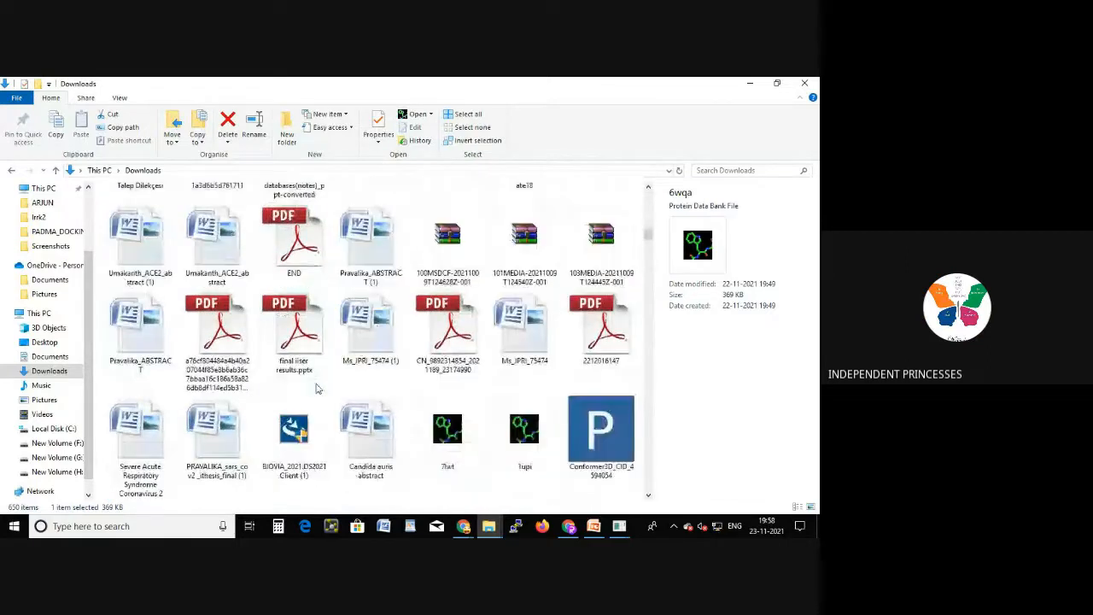
scroll(316, 389, "down", 2)
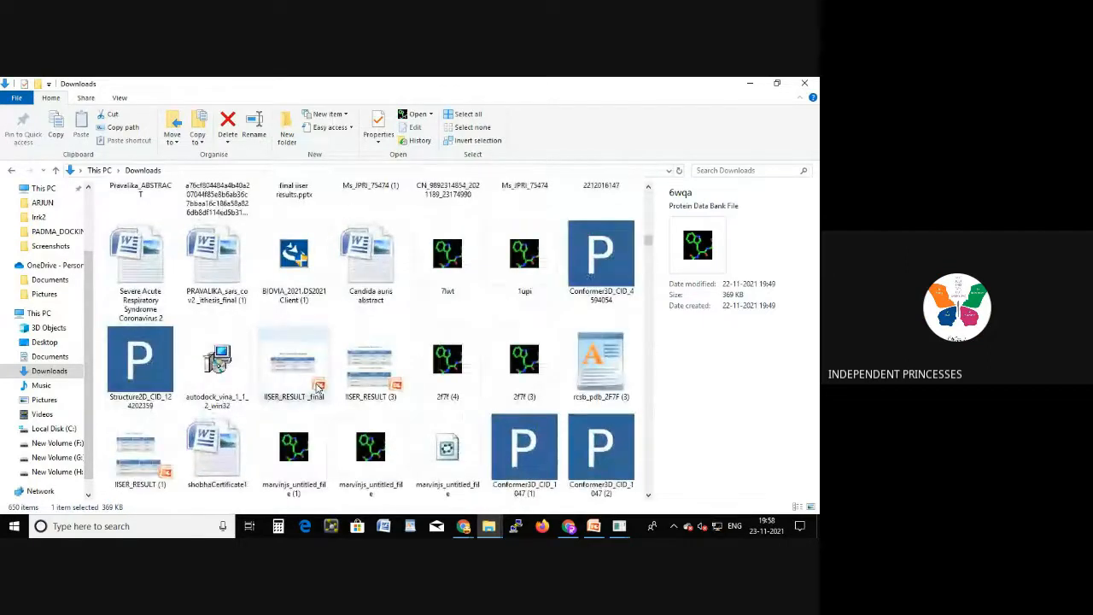
scroll(317, 389, "down", 5)
scroll(316, 389, "down", 3)
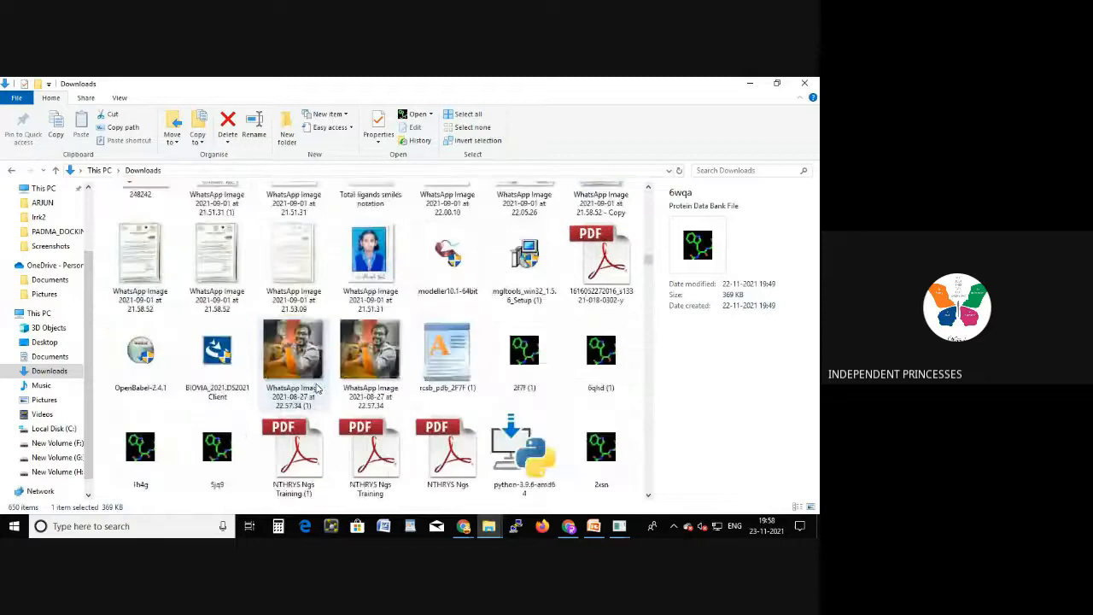
scroll(316, 388, "down", 3)
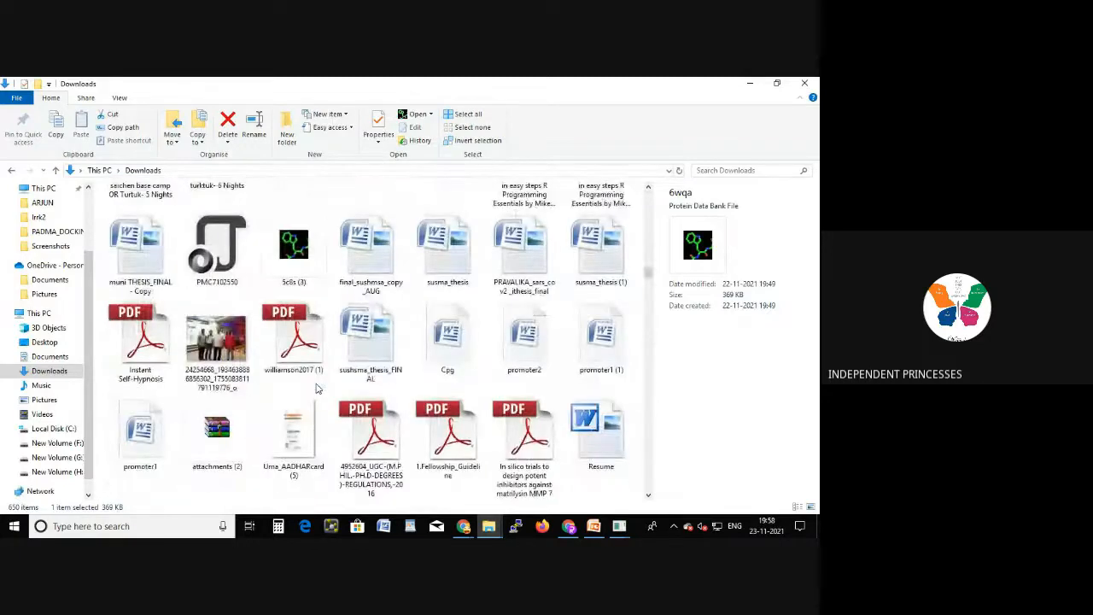
scroll(316, 389, "down", 3)
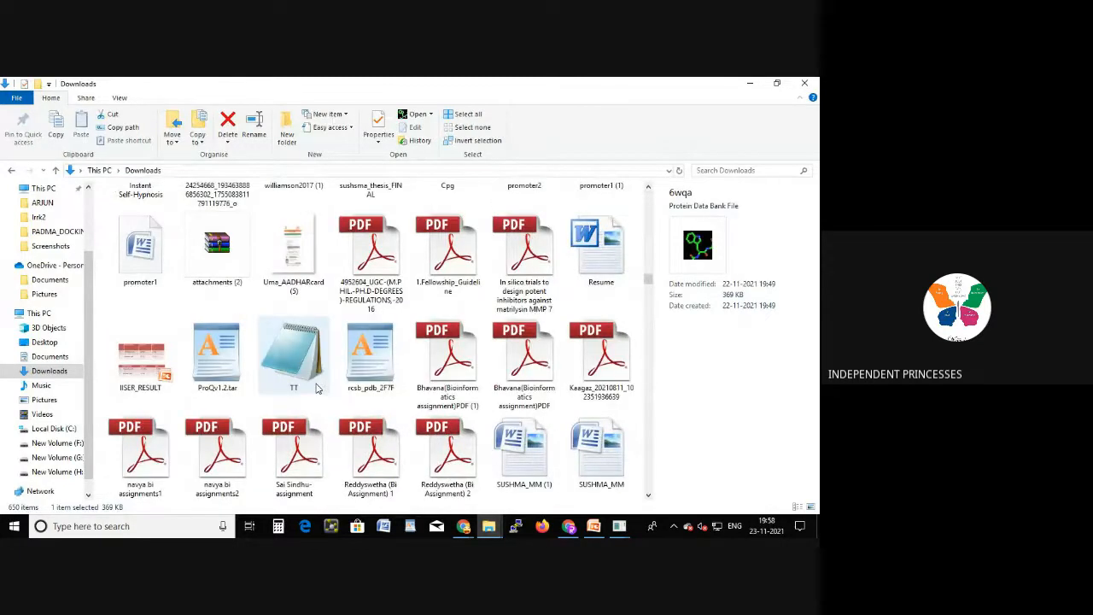
scroll(316, 389, "down", 3)
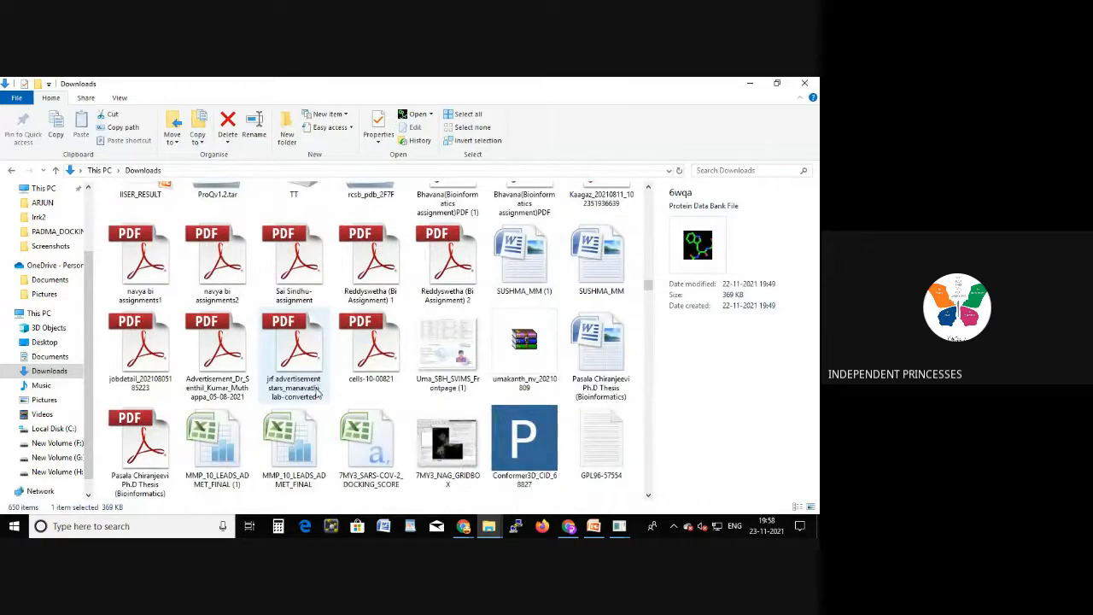
scroll(316, 389, "down", 3)
scroll(316, 390, "down", 3)
scroll(316, 390, "down", 3)
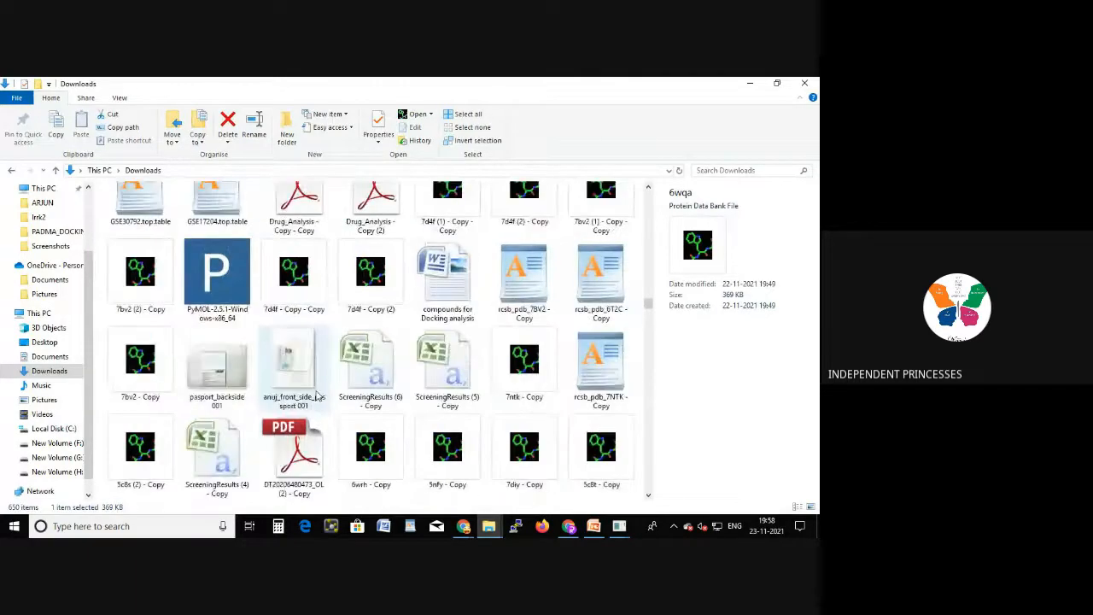
scroll(316, 395, "down", 3)
scroll(316, 395, "down", 3)
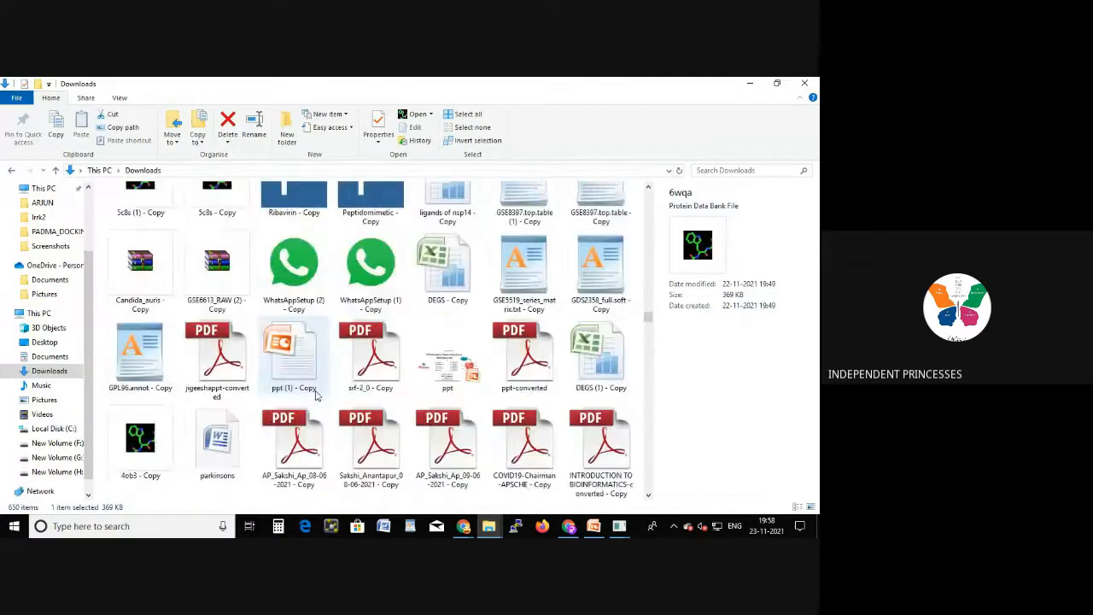
scroll(317, 394, "down", 3)
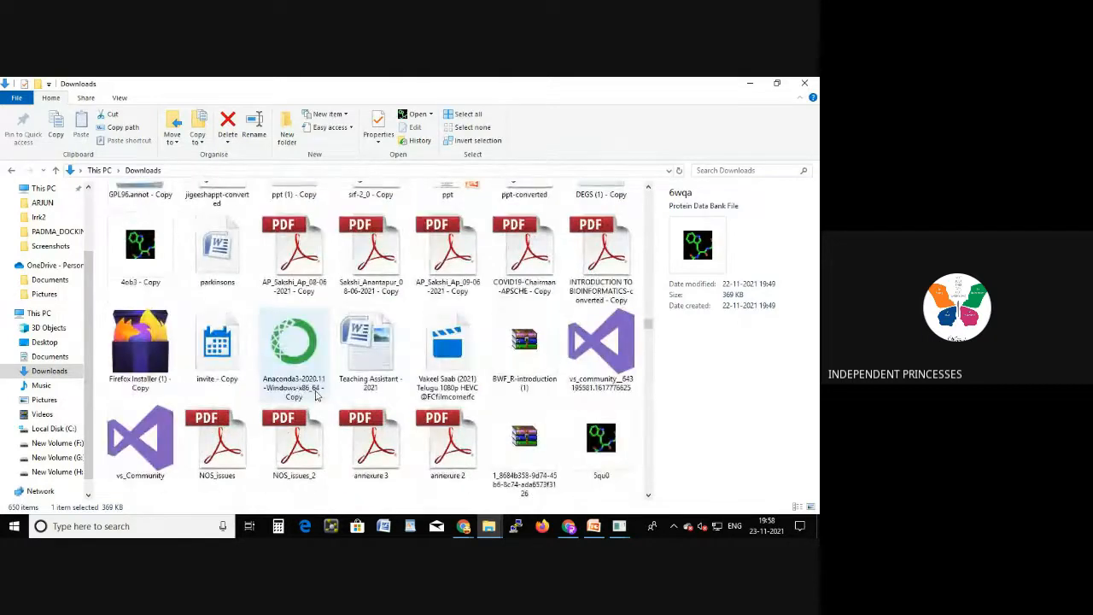
scroll(316, 394, "down", 3)
scroll(316, 394, "down", 3)
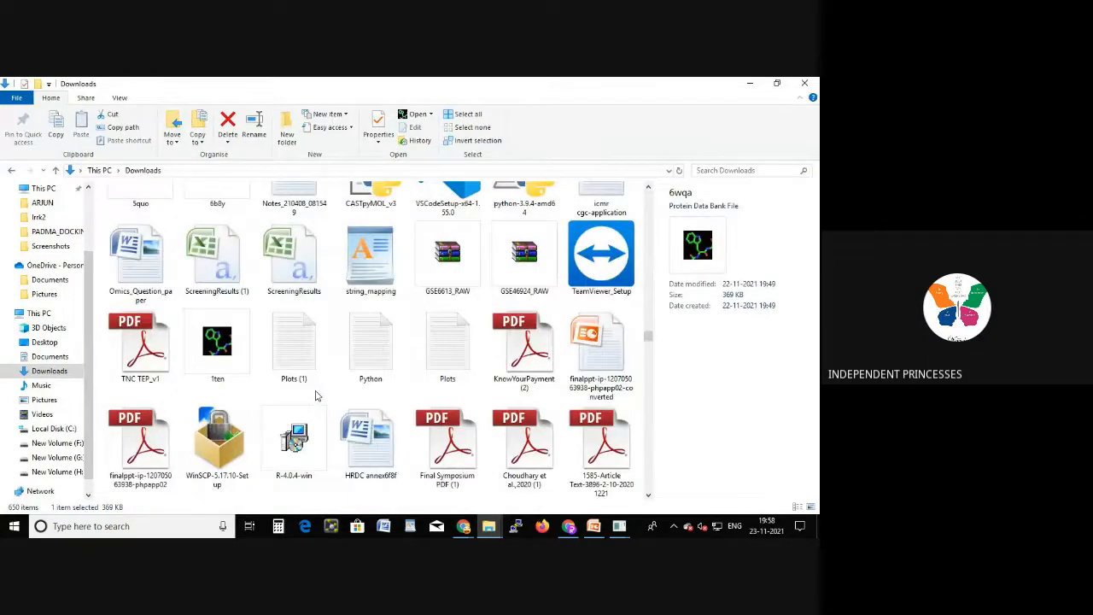
scroll(316, 394, "down", 6)
scroll(316, 394, "down", 10)
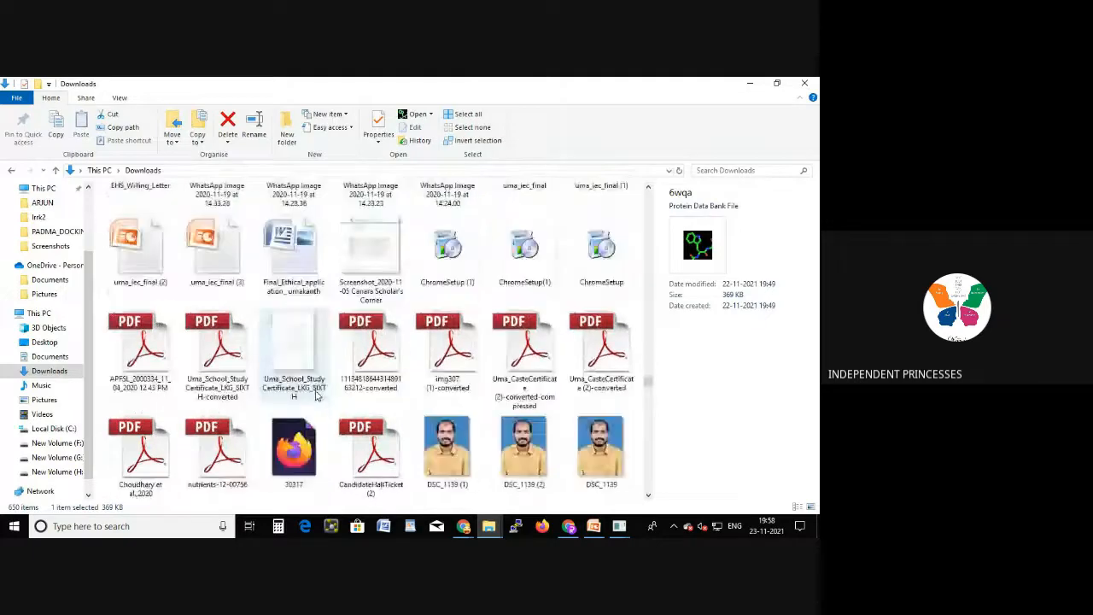
scroll(316, 395, "down", 8)
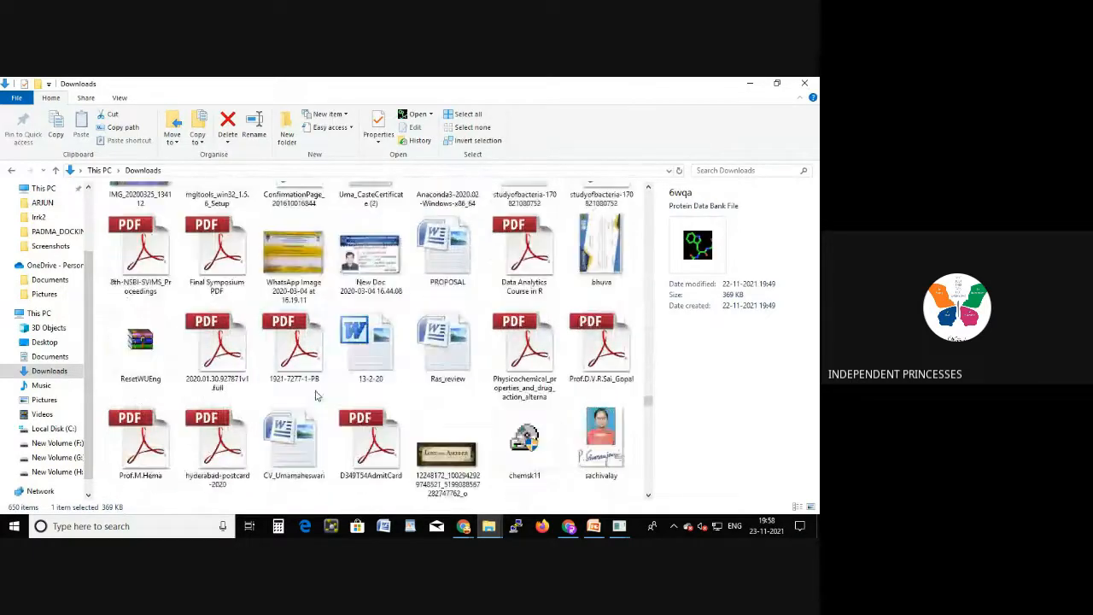
scroll(316, 395, "down", 1)
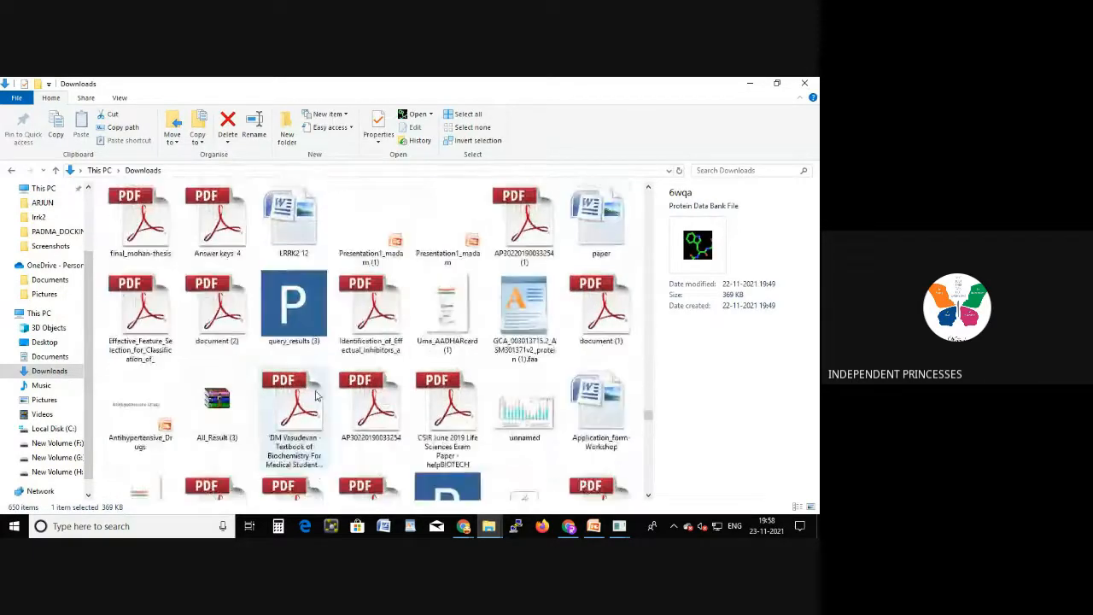
scroll(316, 395, "down", 6)
scroll(316, 395, "down", 8)
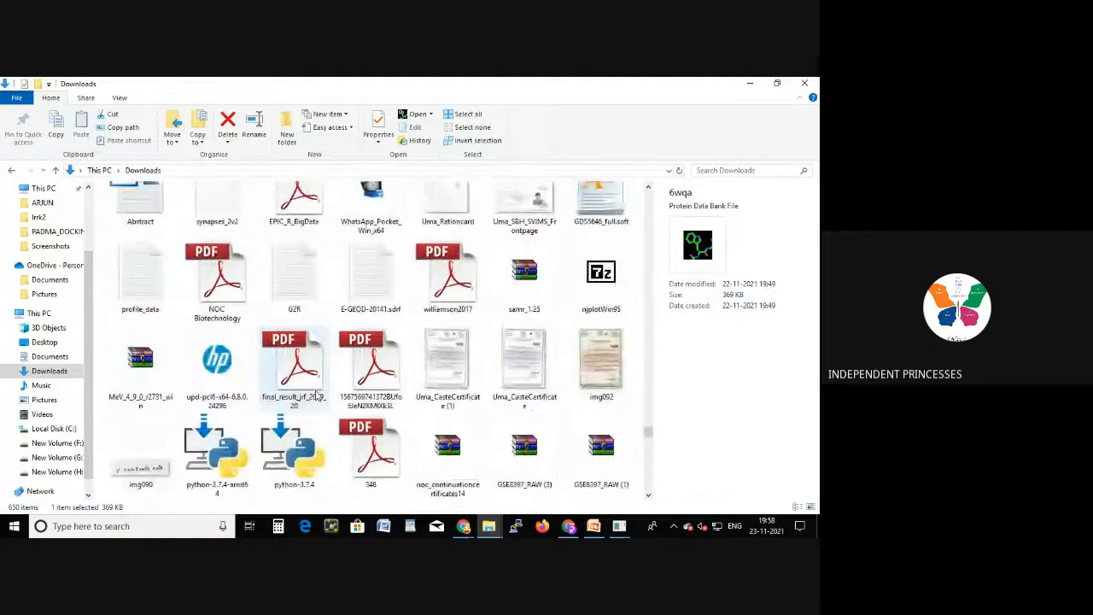
scroll(316, 395, "down", 2)
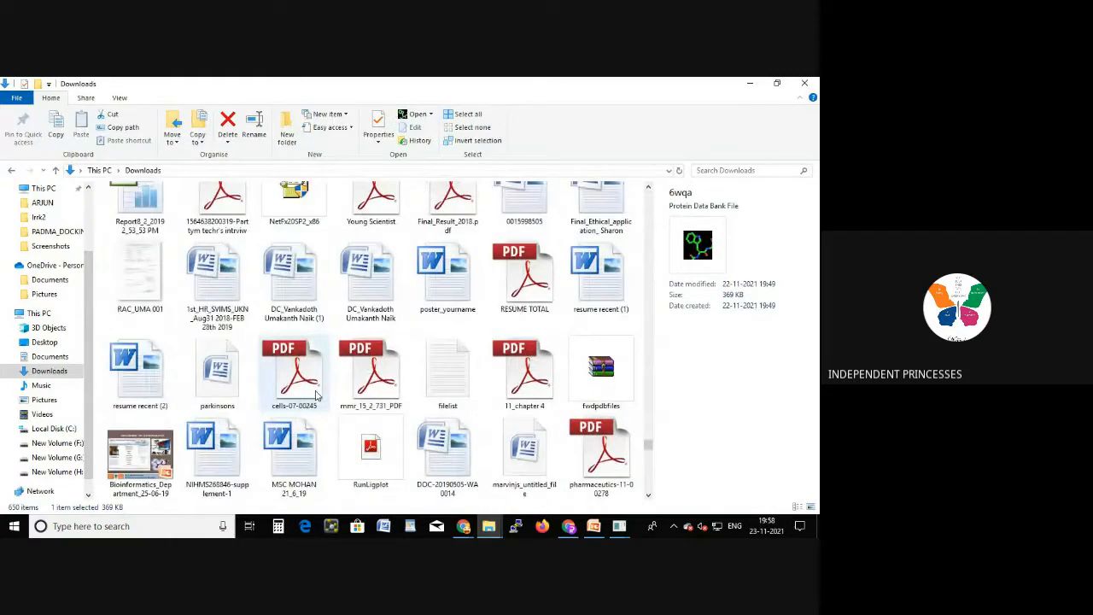
scroll(316, 394, "down", 3)
scroll(316, 395, "down", 3)
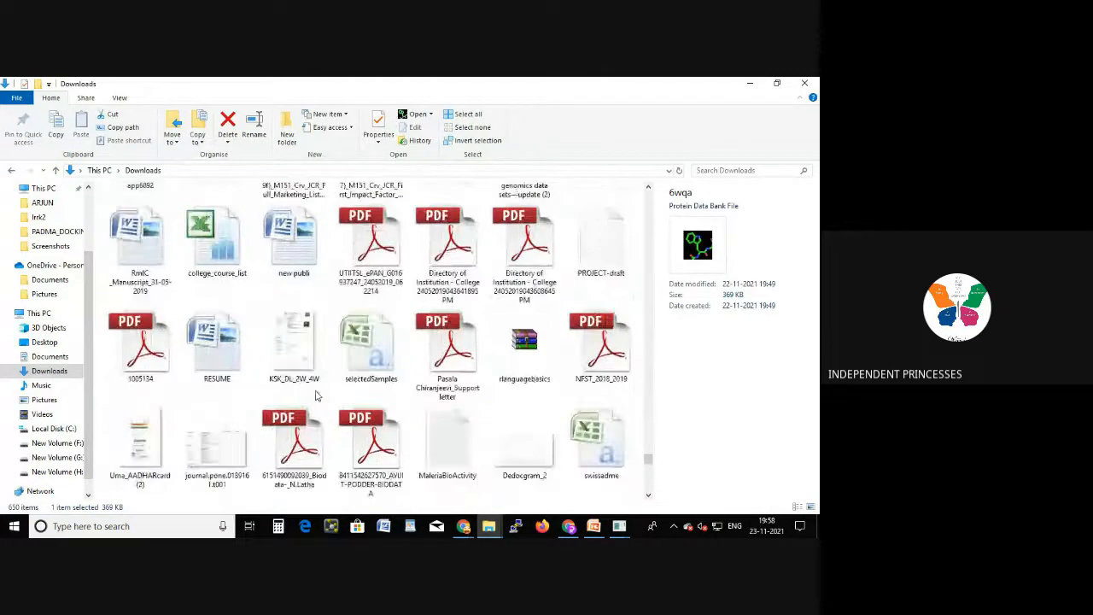
scroll(316, 394, "down", 3)
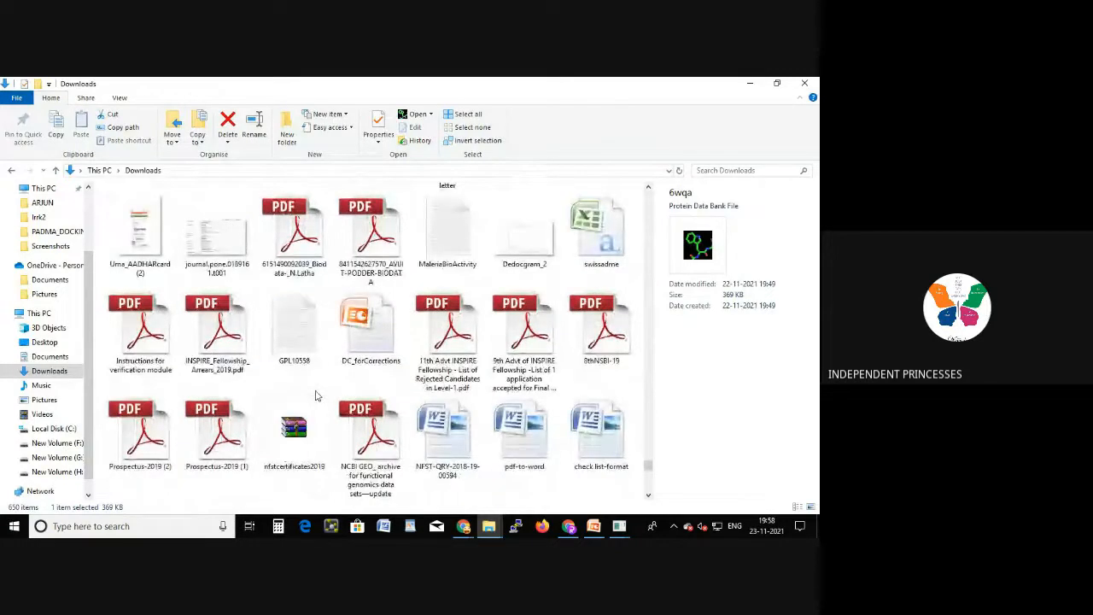
scroll(316, 395, "down", 3)
scroll(316, 395, "down", 3)
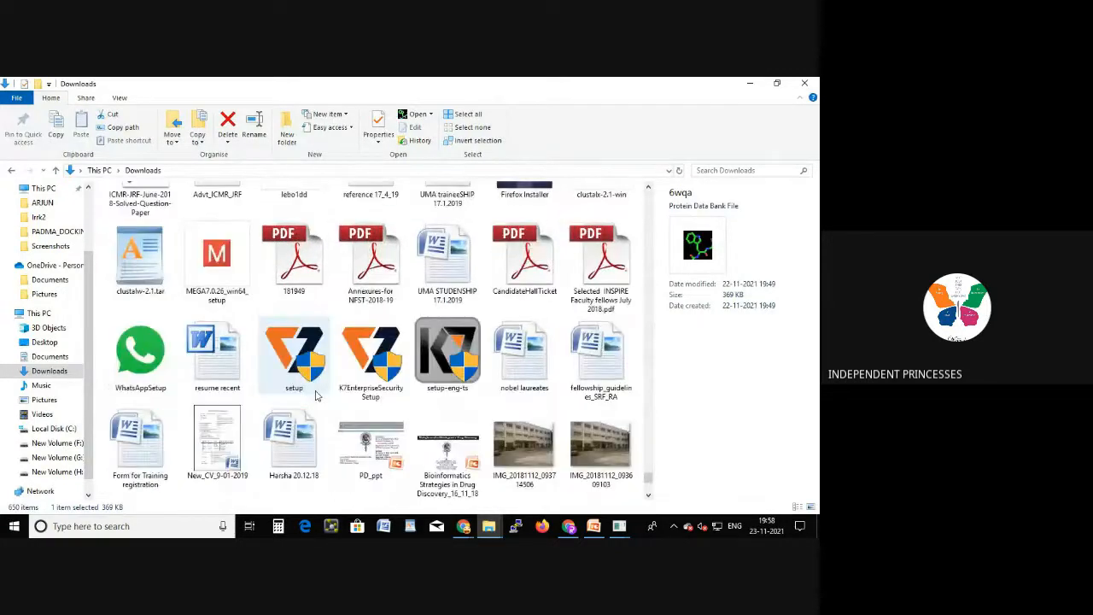
scroll(316, 395, "down", 3)
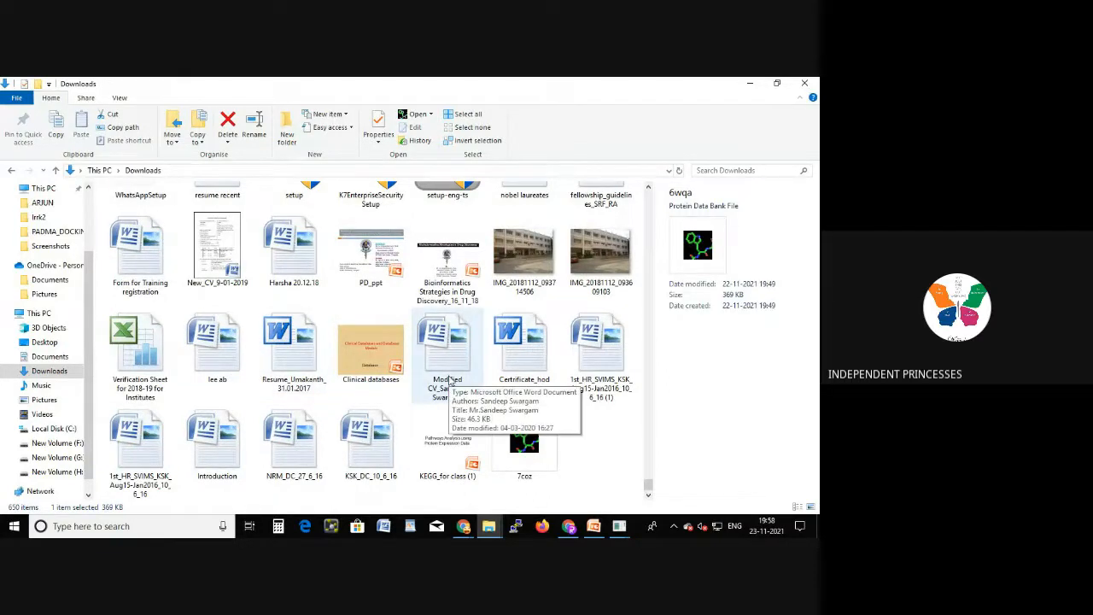
- Look back through the Downloads folder from its last files up to the thesis documents for a suitable protein structure or related document
scroll(449, 382, "up", 2)
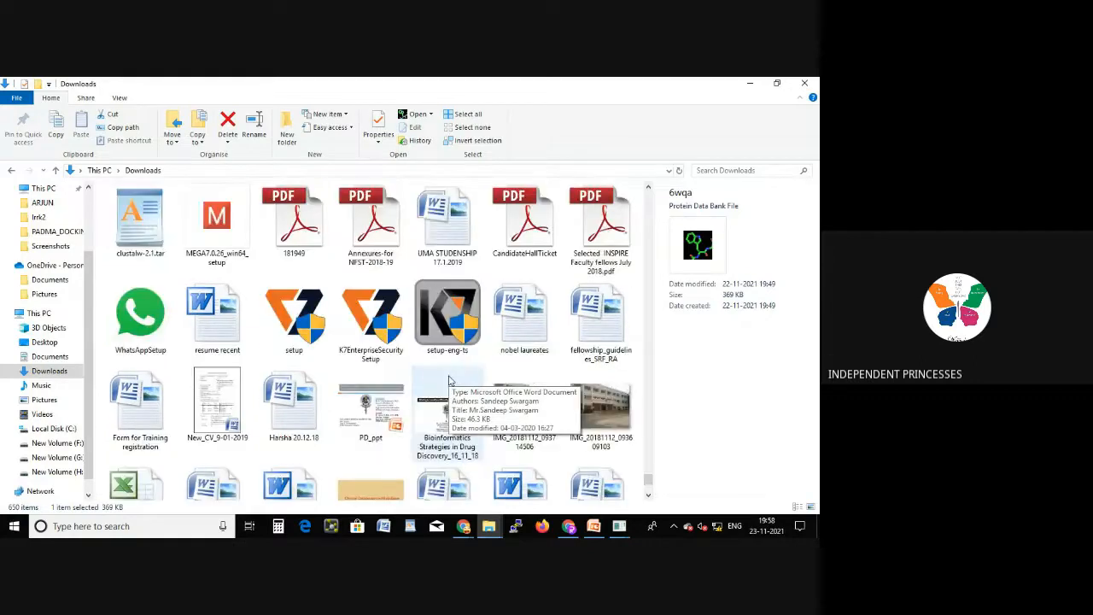
scroll(450, 382, "up", 3)
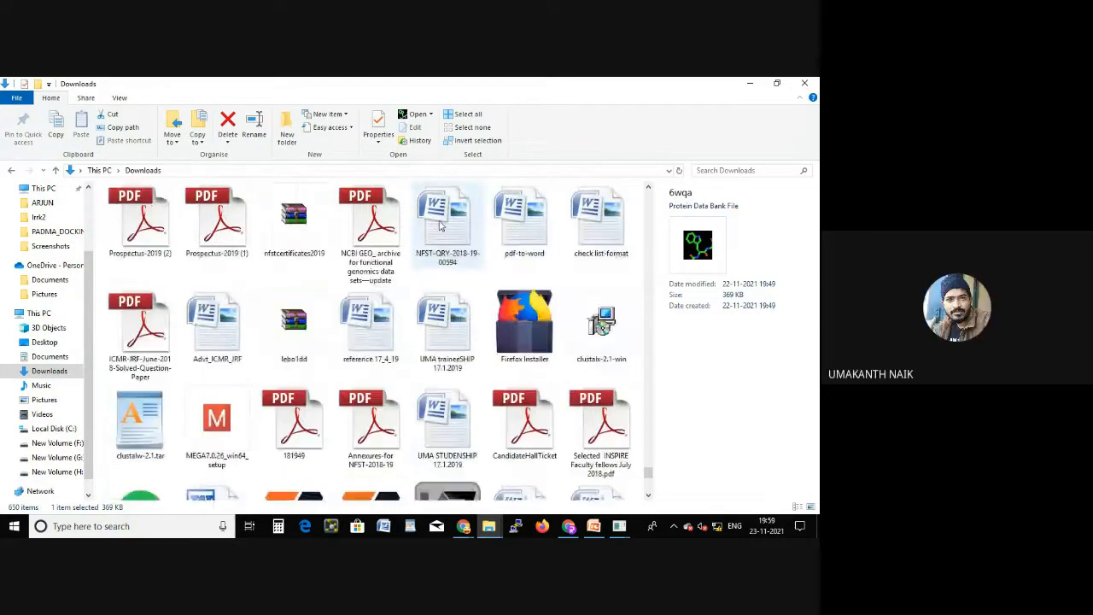
scroll(564, 282, "up", 3)
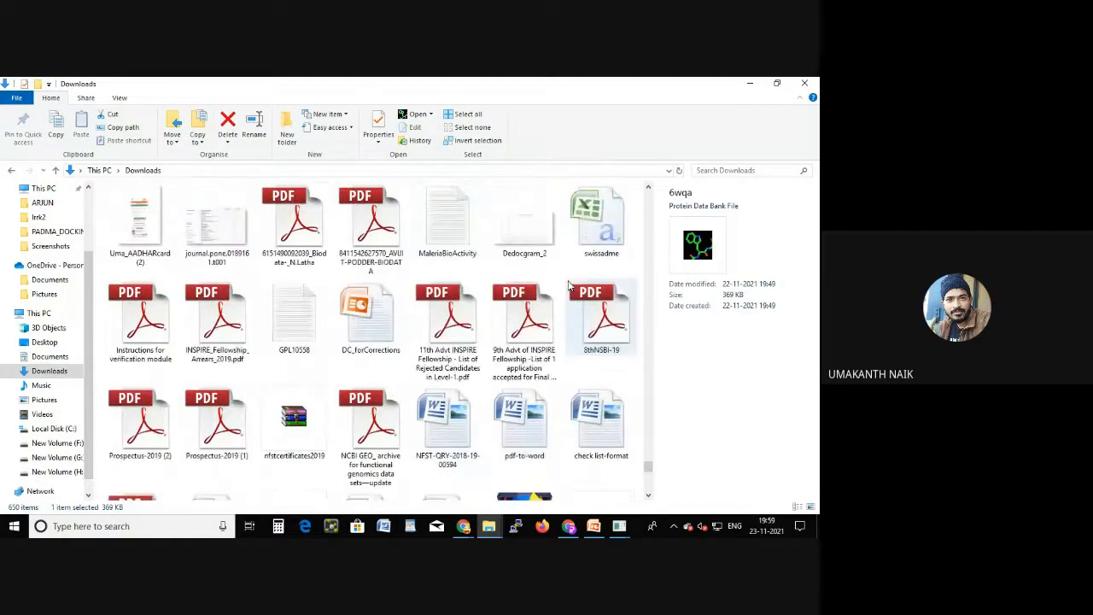
scroll(491, 338, "up", 3)
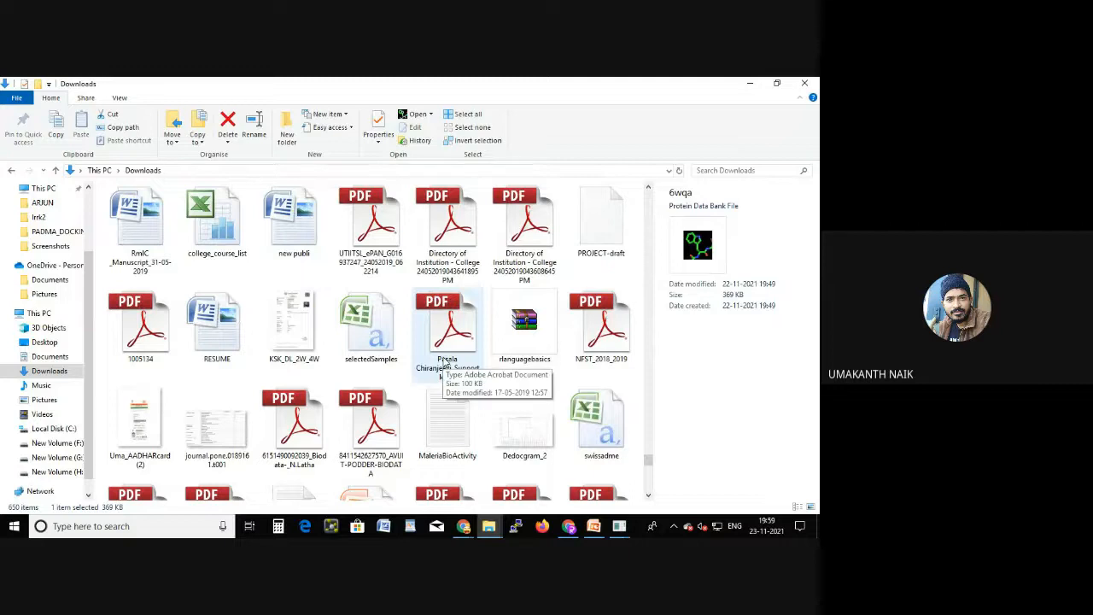
scroll(444, 364, "up", 3)
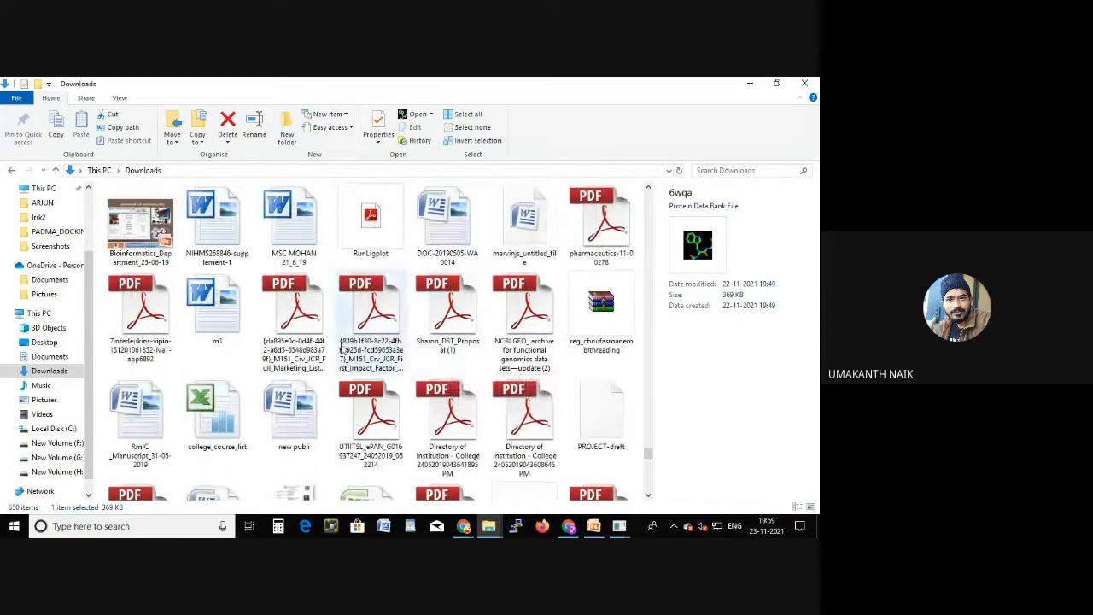
scroll(340, 323, "up", 3)
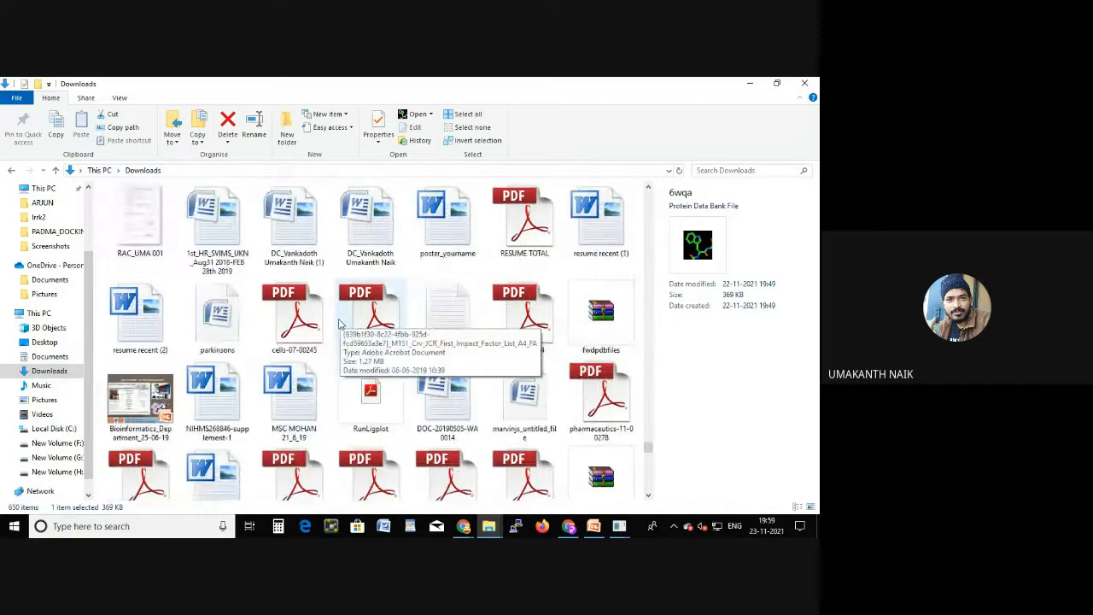
scroll(340, 323, "up", 3)
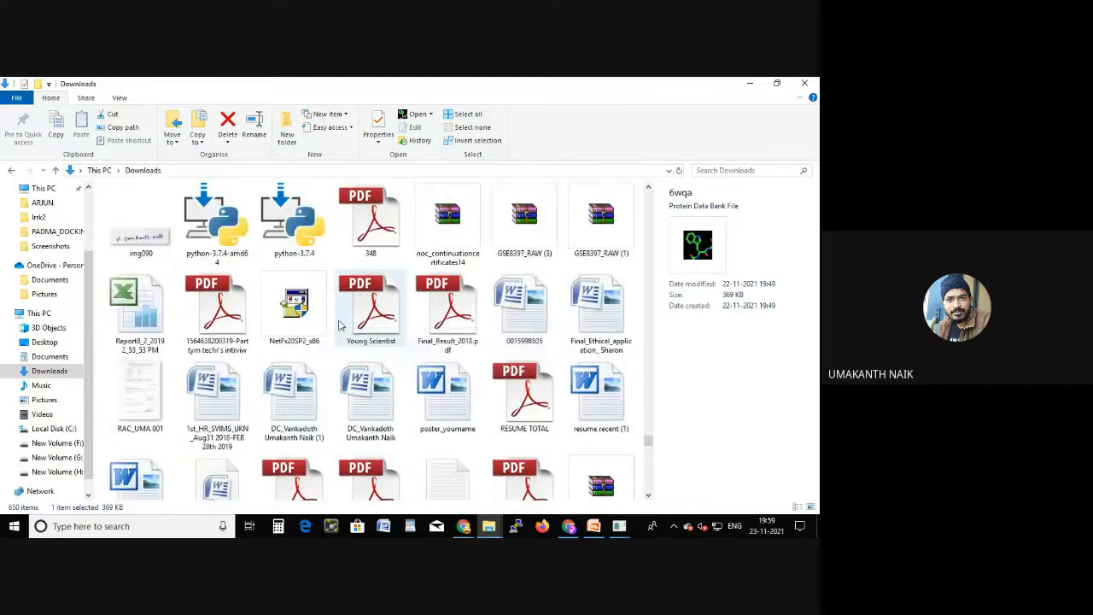
scroll(340, 323, "up", 3)
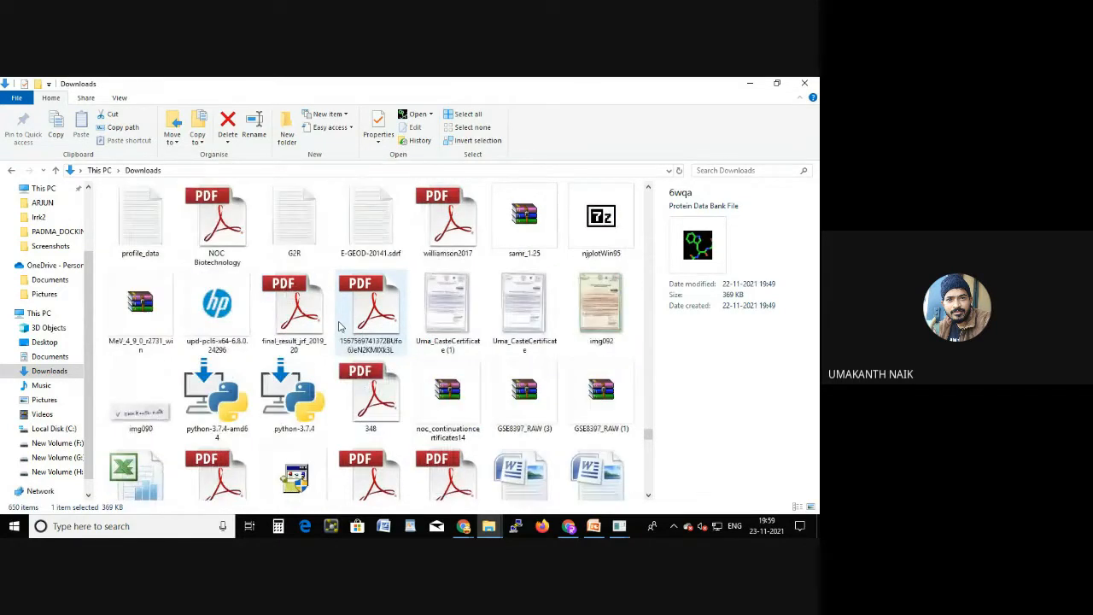
scroll(340, 323, "up", 3)
scroll(339, 325, "up", 3)
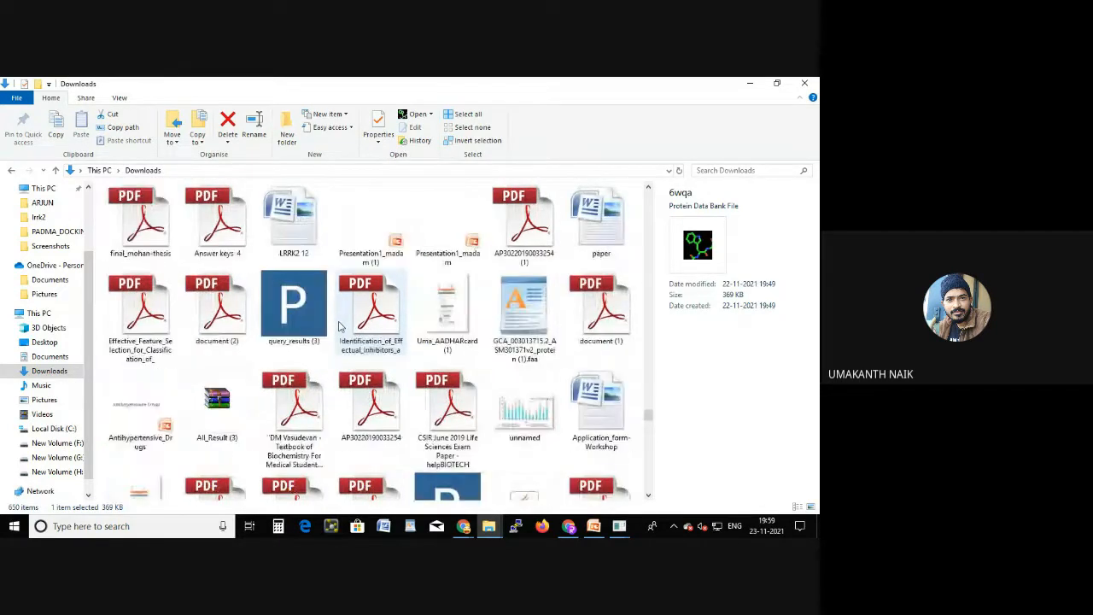
scroll(339, 326, "up", 3)
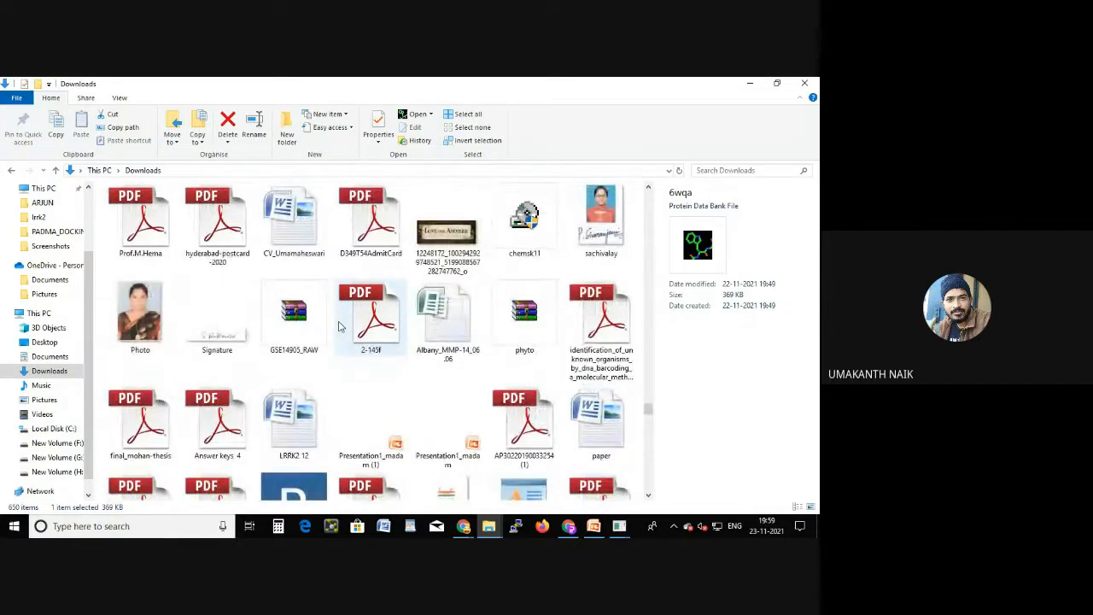
scroll(339, 326, "up", 3)
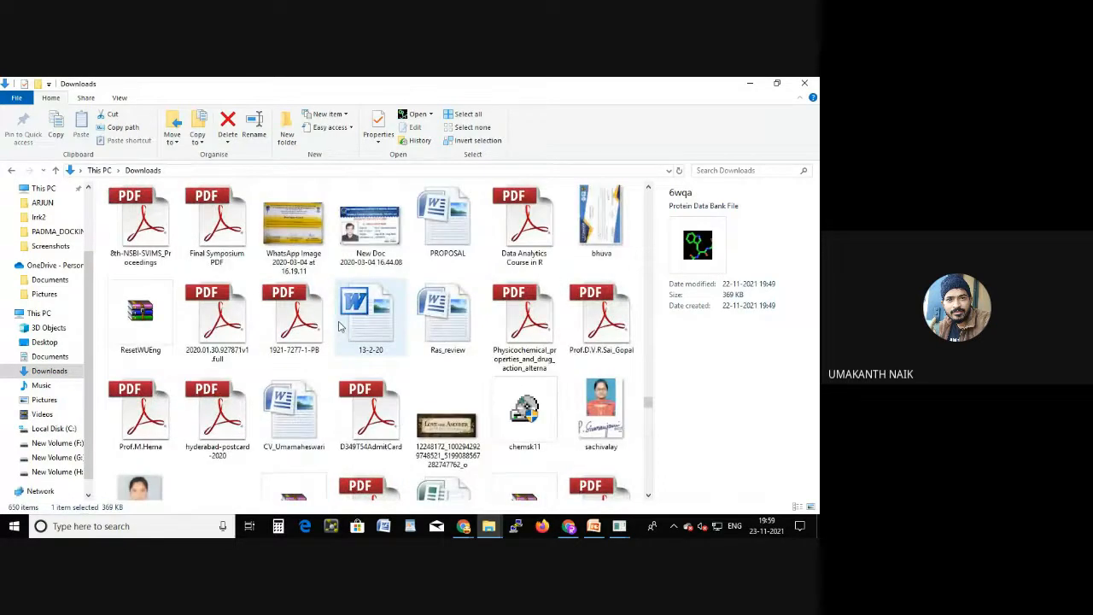
scroll(339, 326, "up", 3)
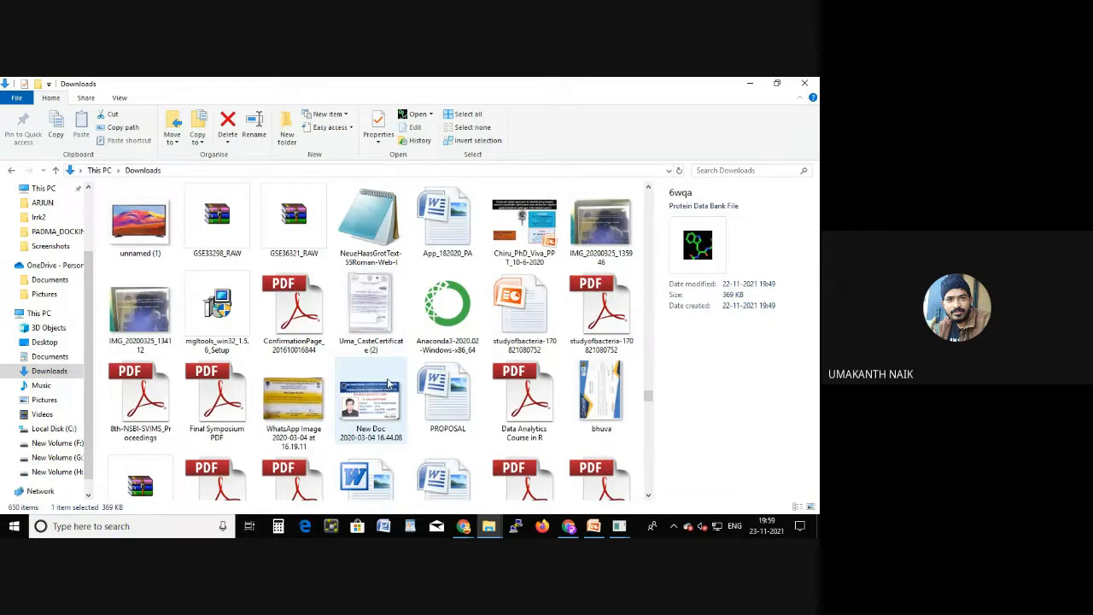
scroll(384, 380, "up", 5)
scroll(384, 380, "up", 2)
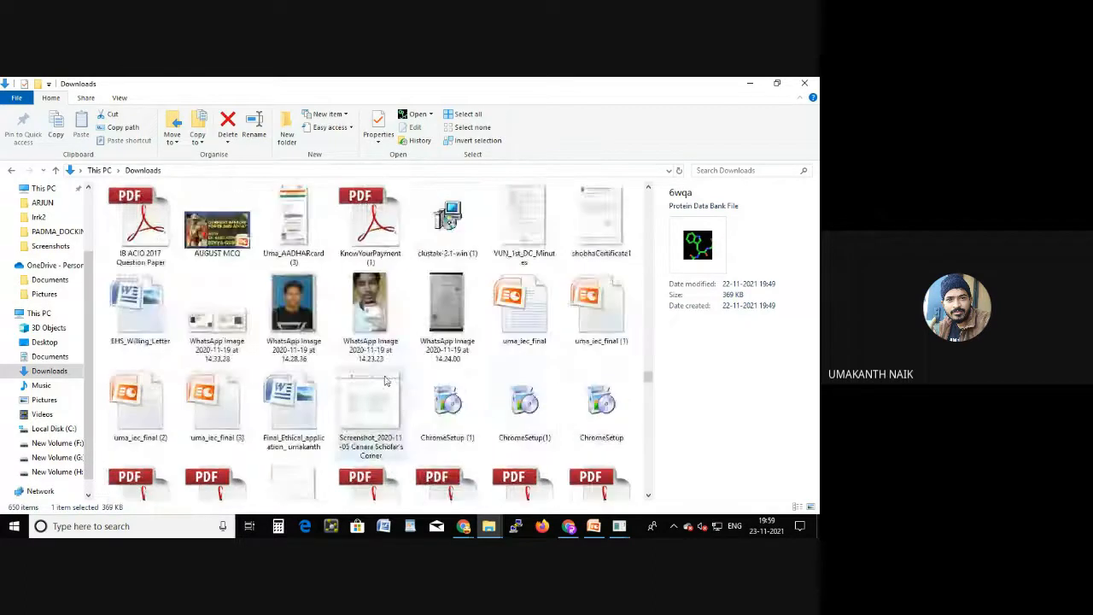
scroll(384, 380, "up", 5)
scroll(384, 380, "up", 2)
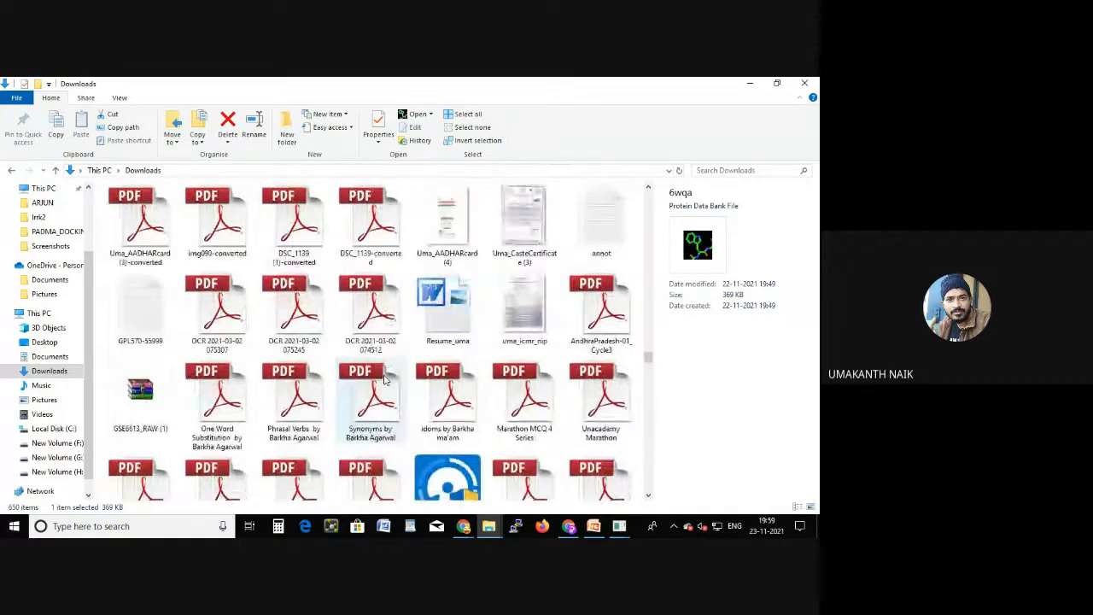
scroll(385, 380, "up", 5)
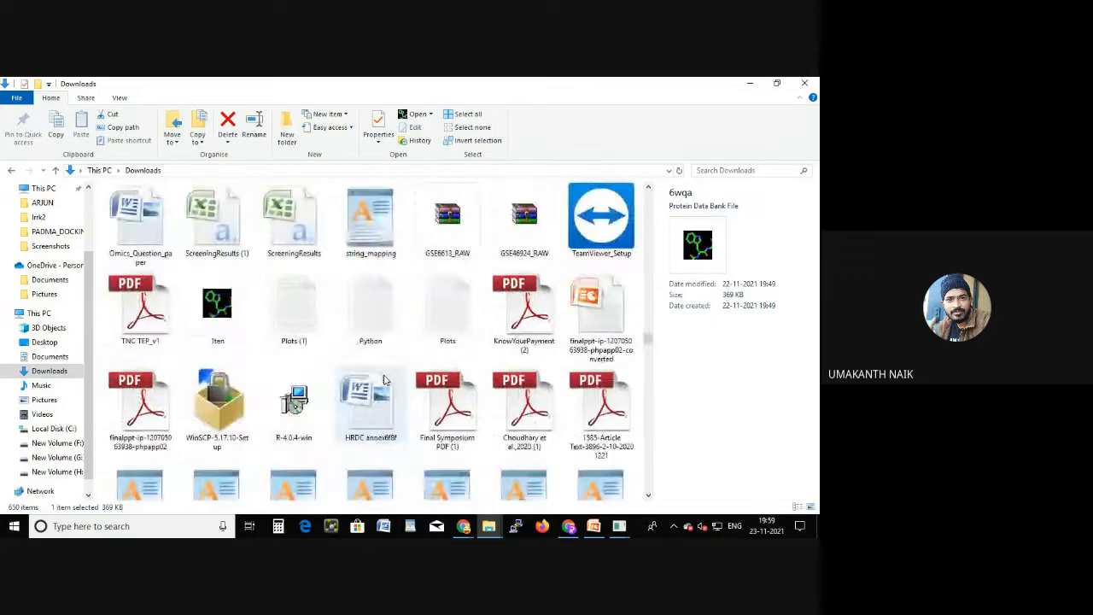
scroll(384, 380, "up", 2)
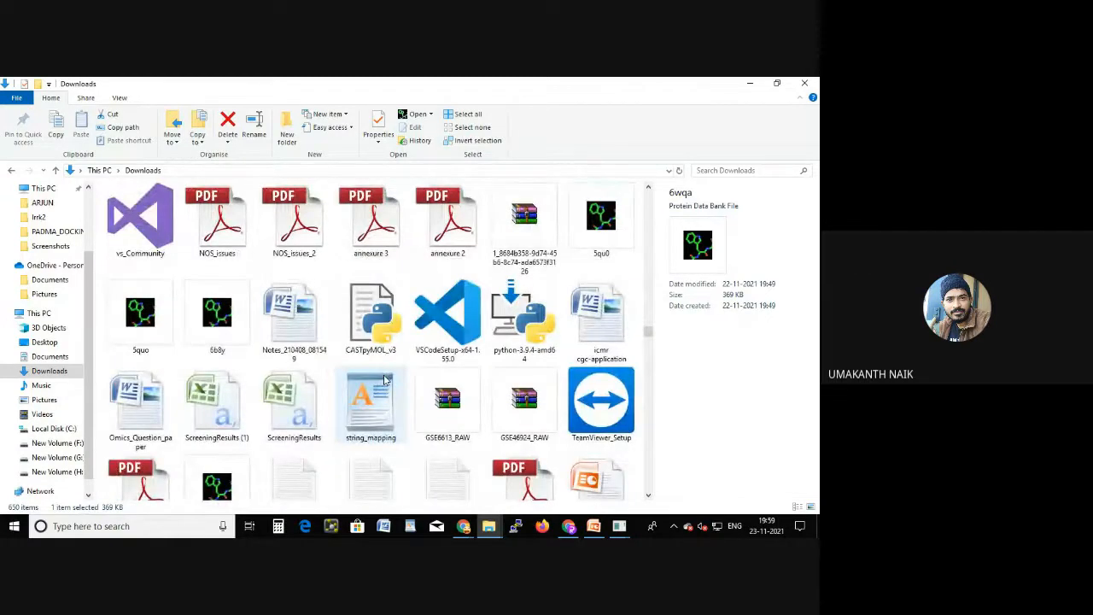
scroll(385, 380, "up", 2)
scroll(385, 380, "up", 2)
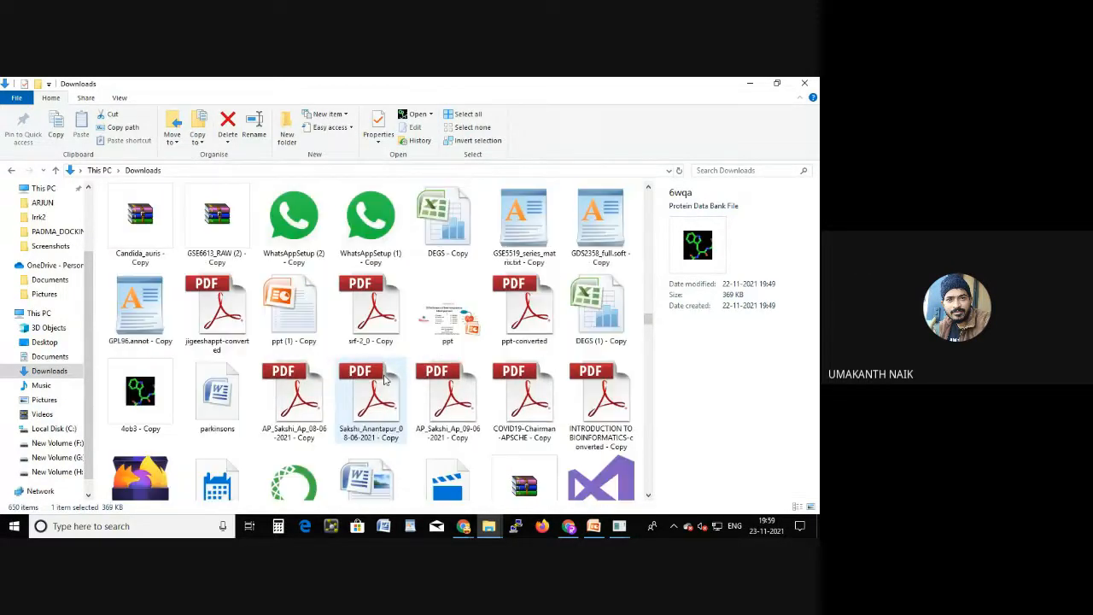
scroll(384, 380, "up", 3)
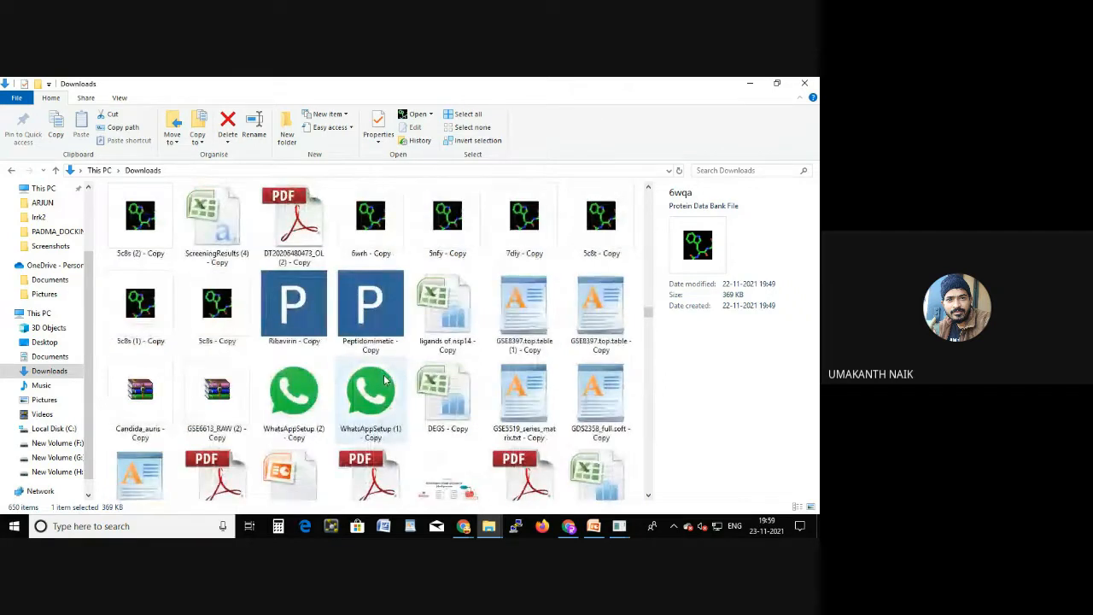
scroll(385, 380, "up", 2)
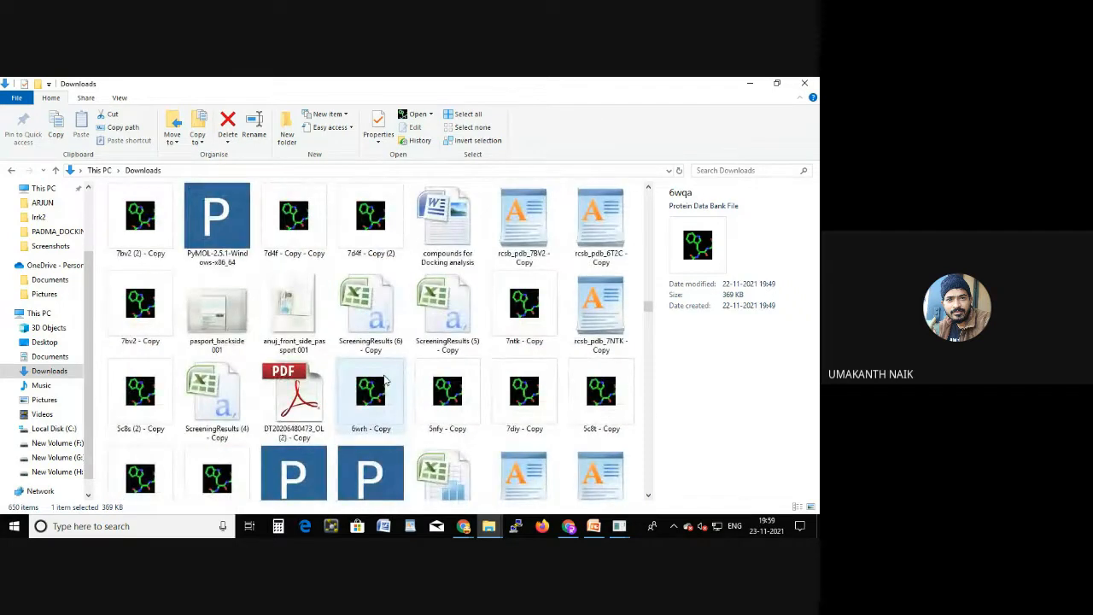
scroll(385, 380, "up", 2)
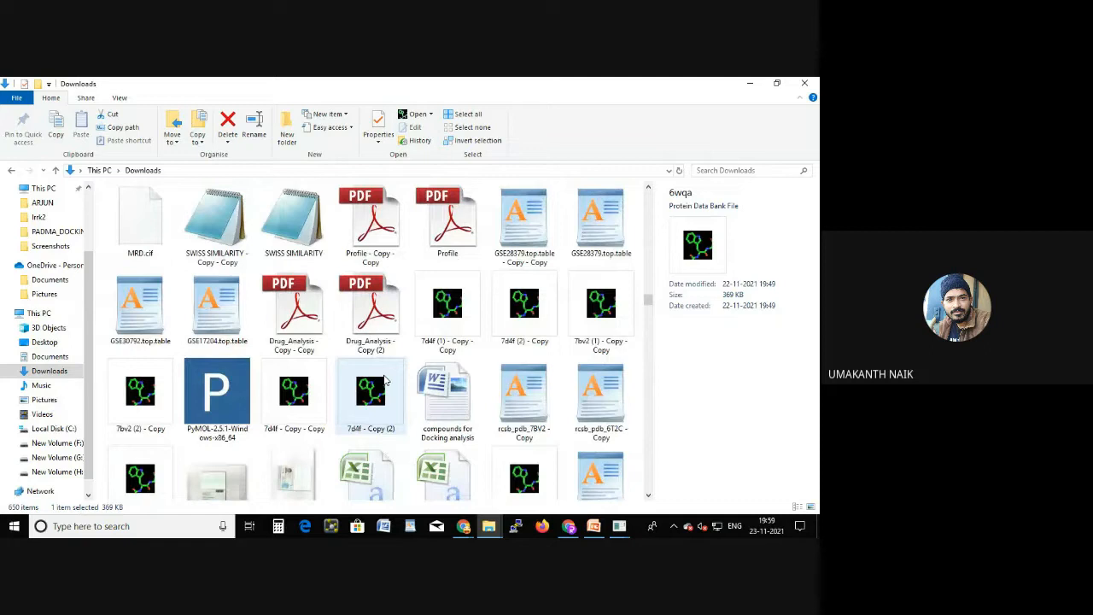
scroll(385, 380, "up", 2)
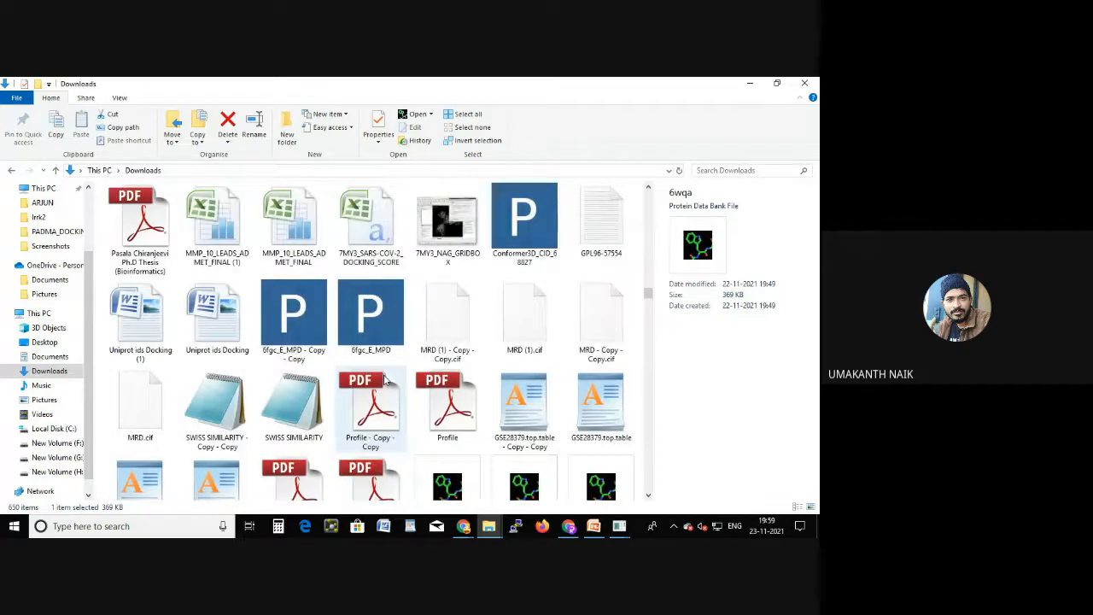
scroll(385, 381, "up", 2)
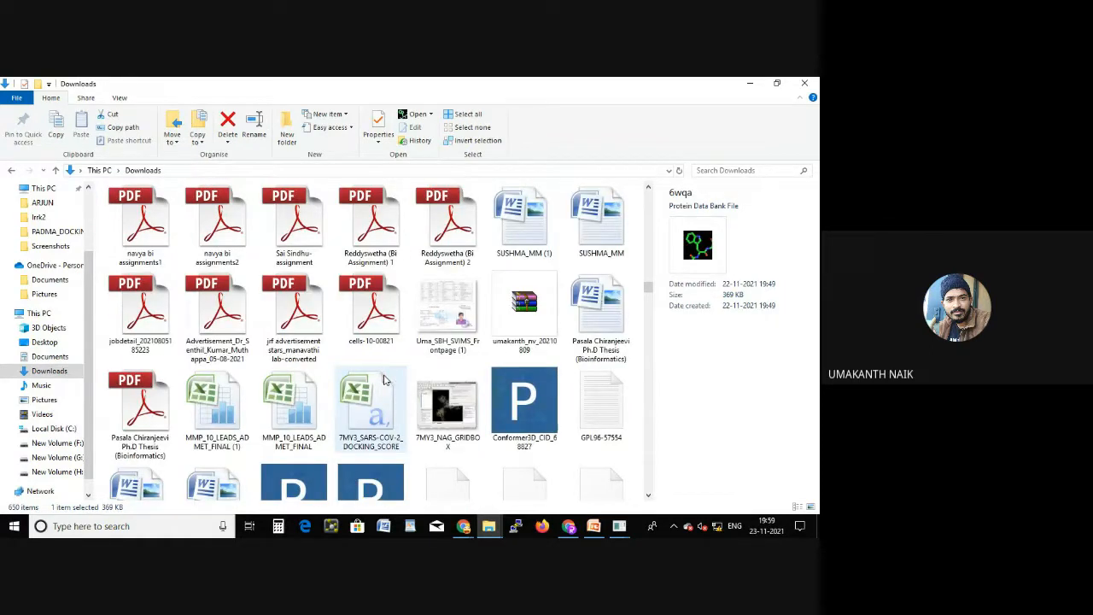
scroll(385, 380, "up", 2)
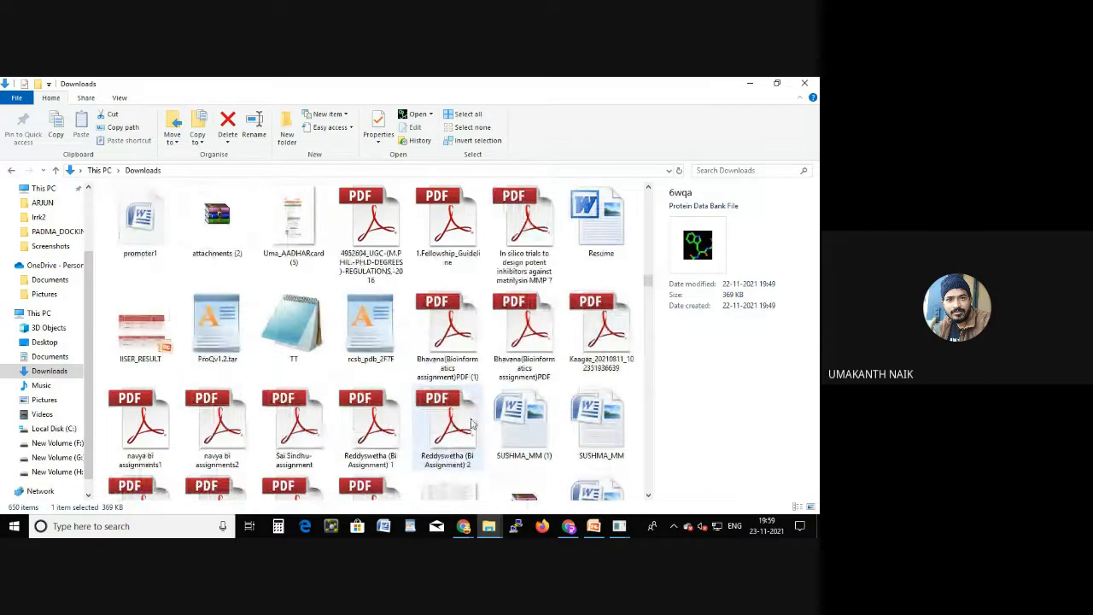
scroll(543, 422, "up", 2)
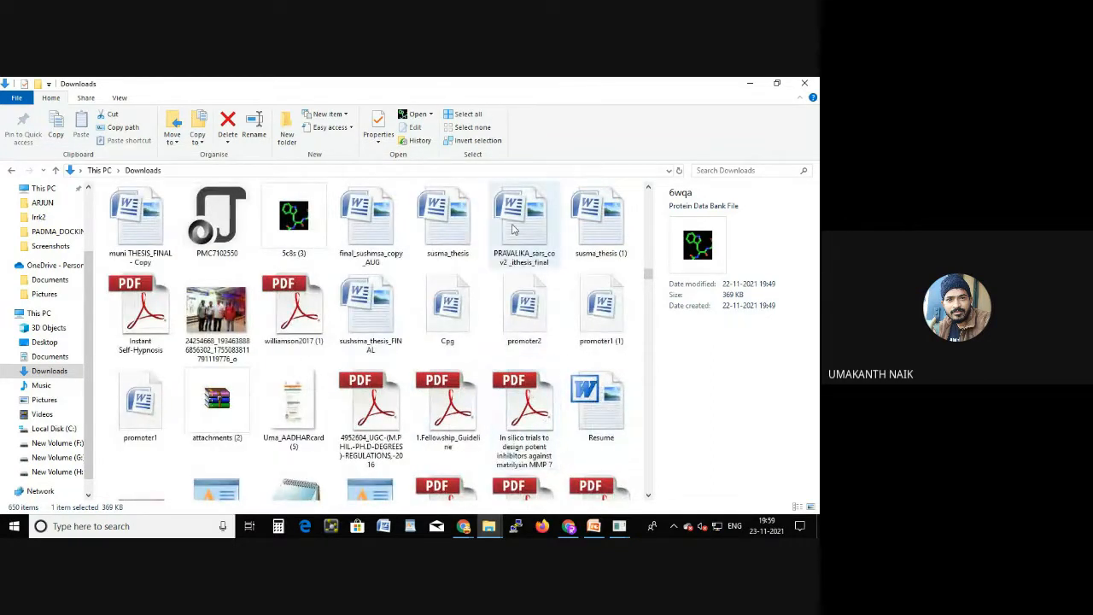
- Open the August final copy of the NSP14 inhibitor thesis, check its results chapter for the protein structure and binding-site residues, and close it
double_click(378, 224)
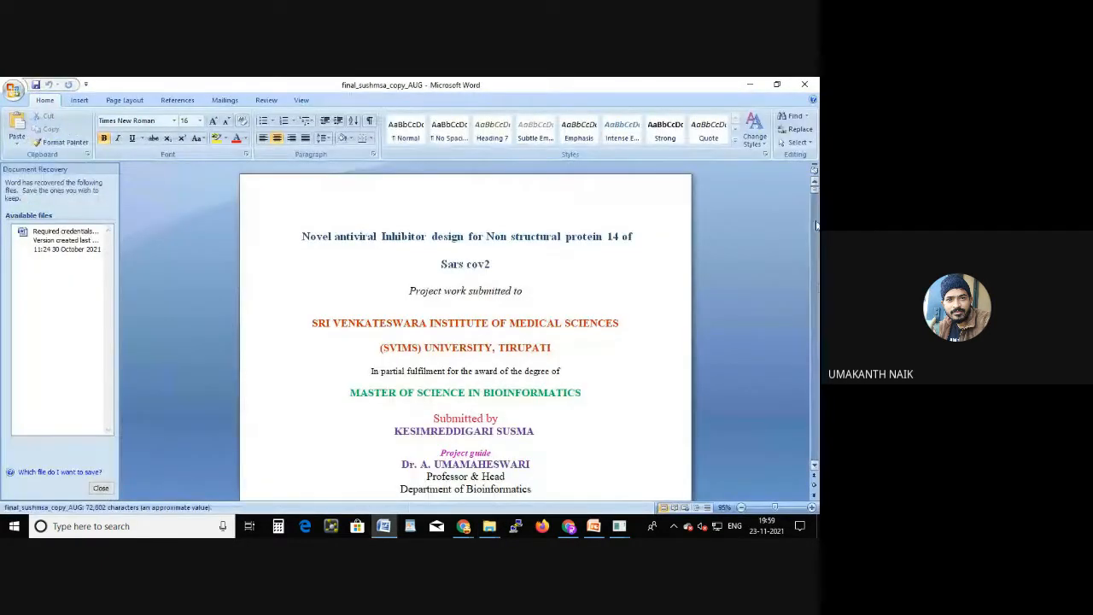
scroll(813, 317, "down", 20)
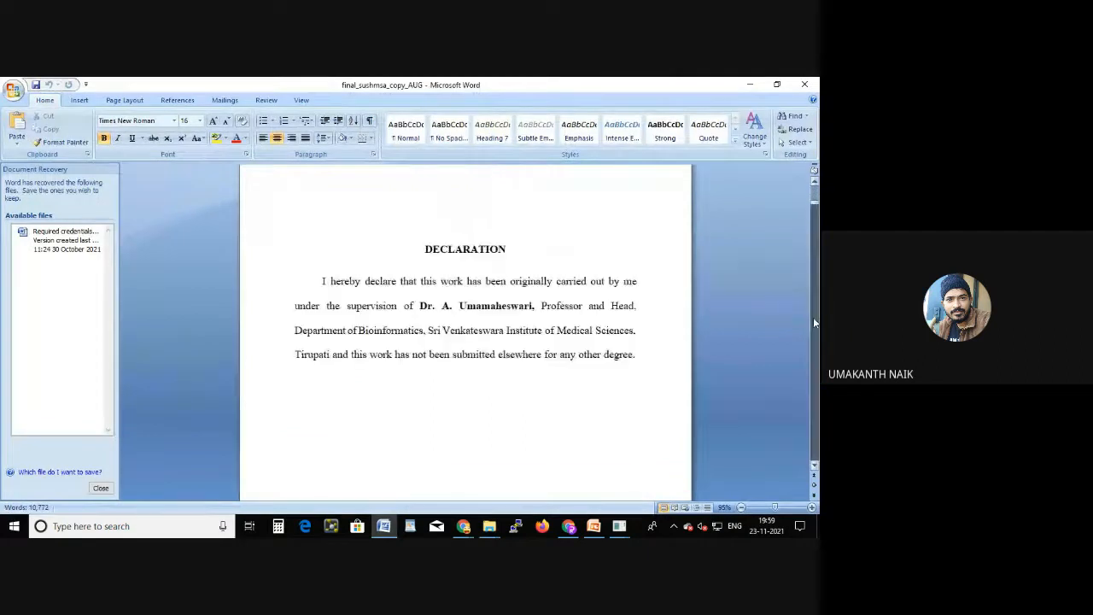
scroll(813, 334, "down", 12)
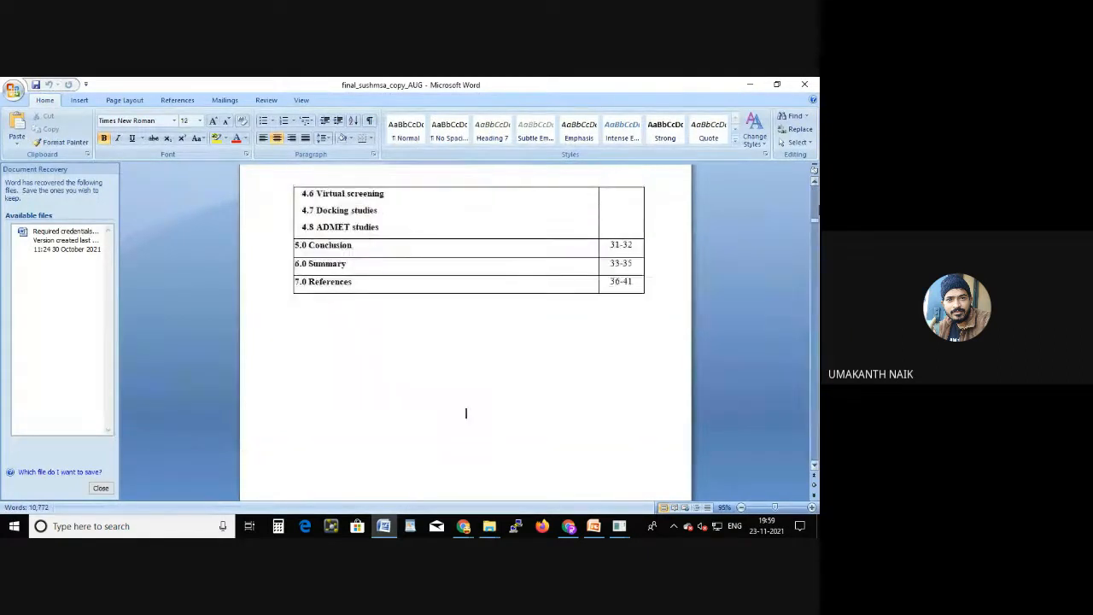
left_click_drag(816, 225, 777, 379)
scroll(568, 308, "up", 8)
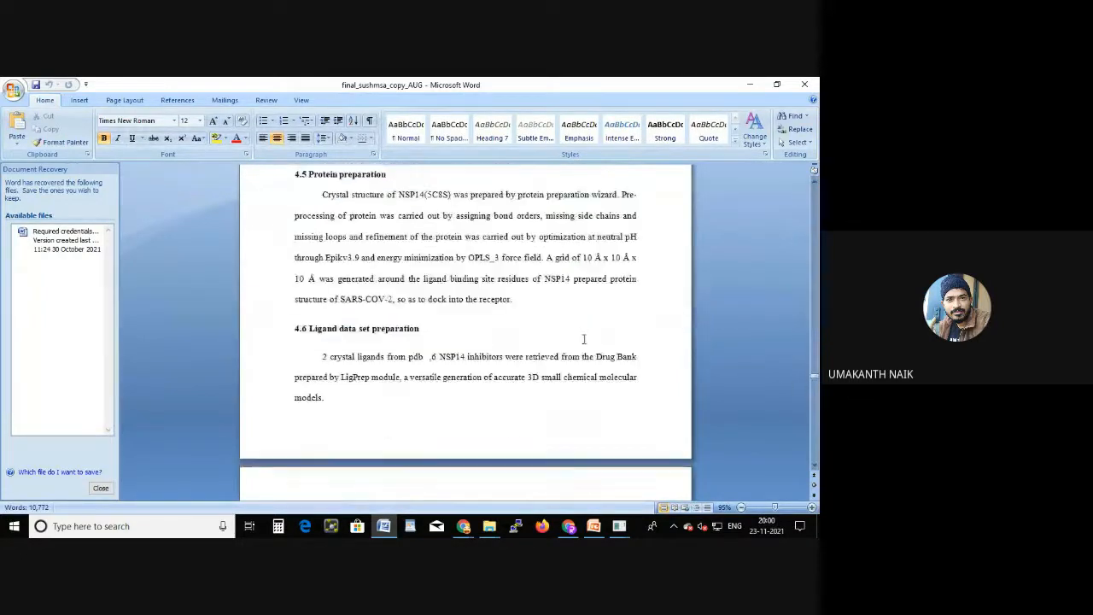
scroll(568, 308, "up", 15)
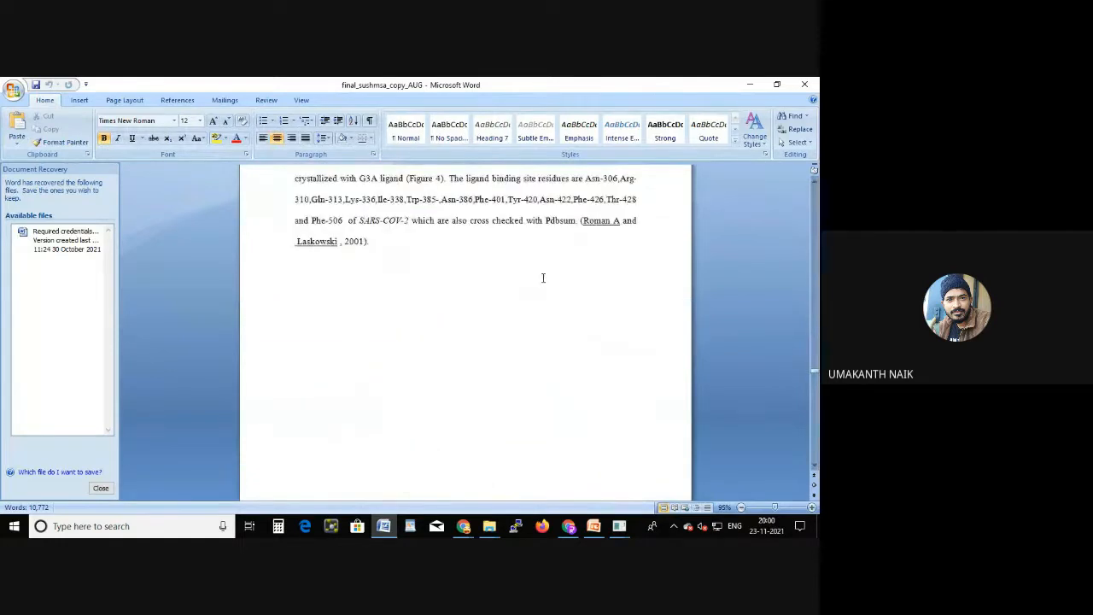
scroll(540, 276, "up", 10)
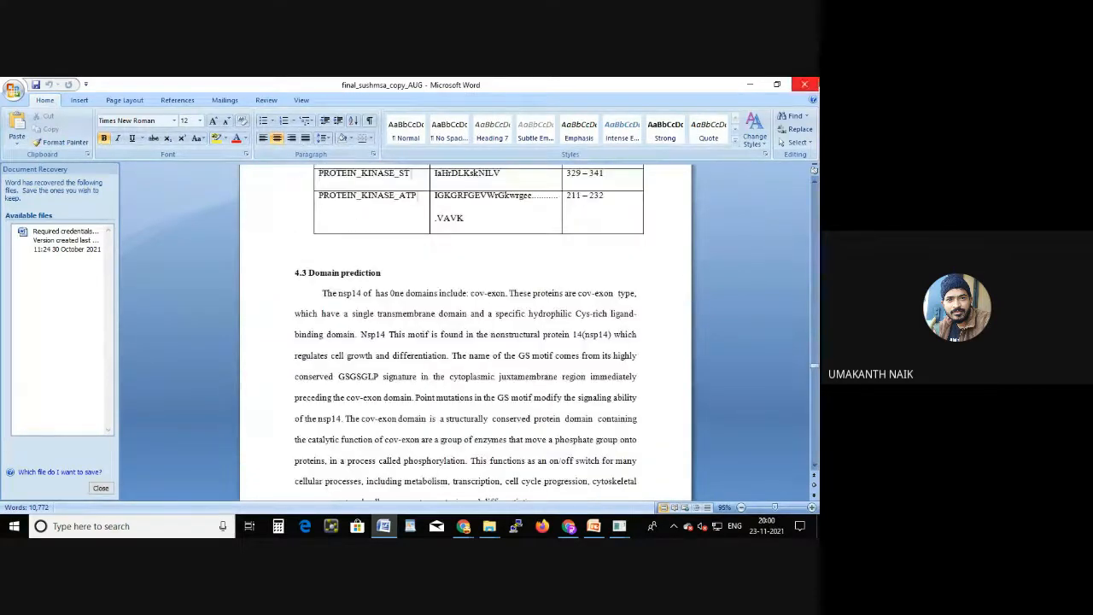
left_click(816, 83)
- Look back through the Downloads folder from the thesis documents up to its first files for a suitable protein structure file
scroll(459, 419, "up", 8)
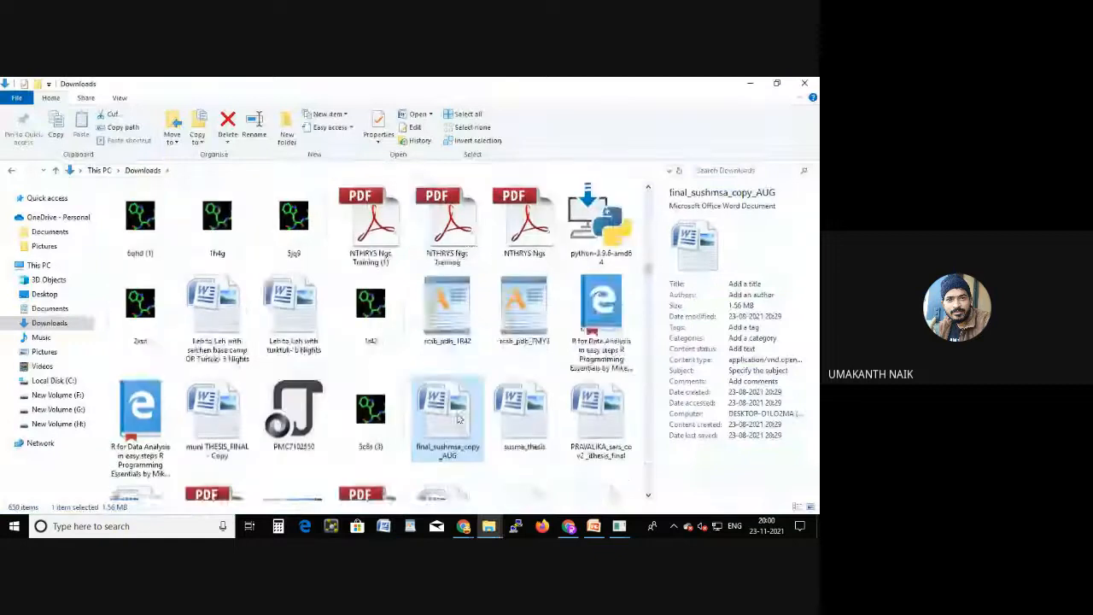
scroll(458, 419, "up", 3)
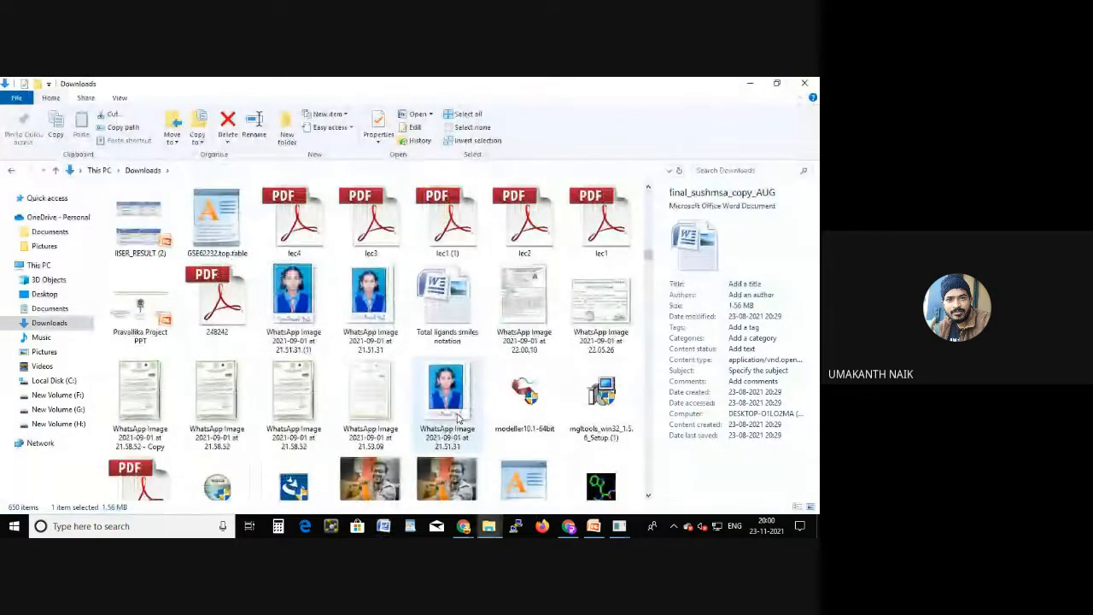
scroll(459, 418, "up", 3)
scroll(459, 419, "up", 6)
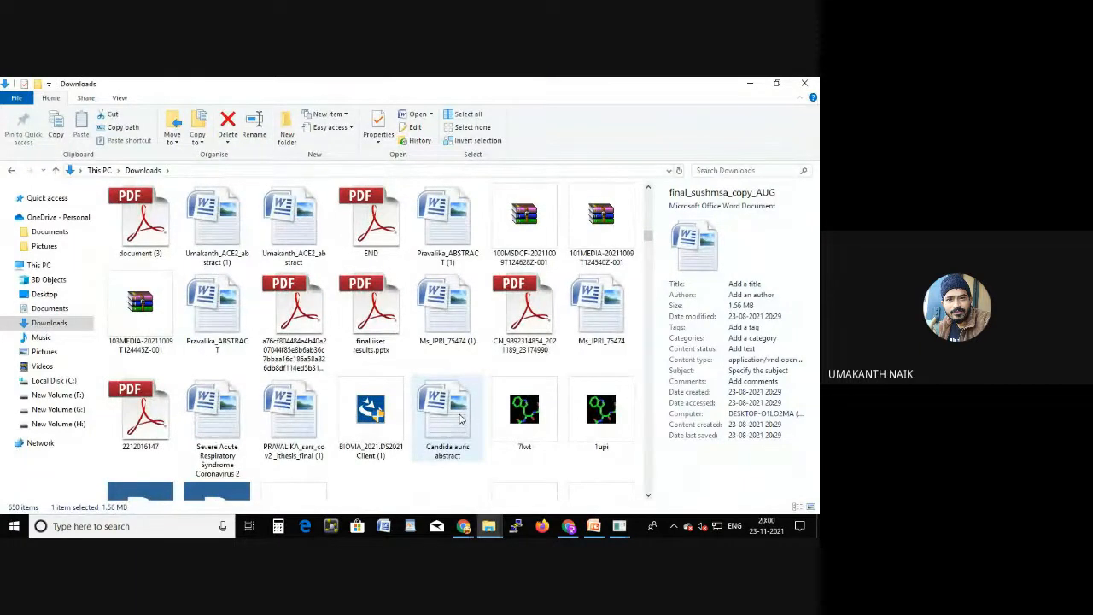
scroll(461, 418, "up", 3)
scroll(461, 419, "up", 3)
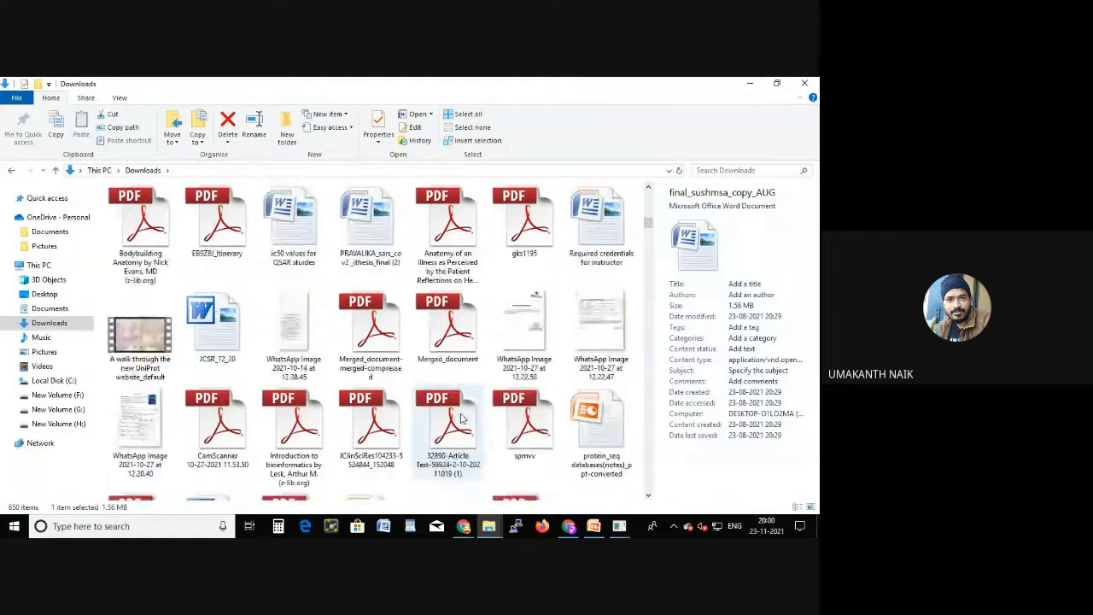
scroll(460, 419, "up", 3)
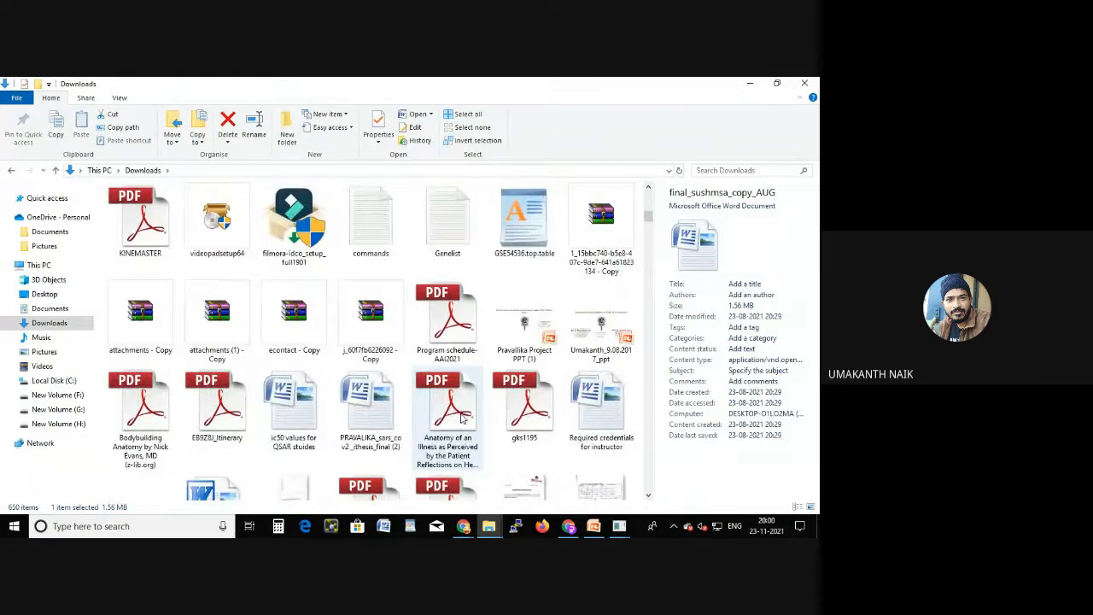
scroll(460, 419, "up", 6)
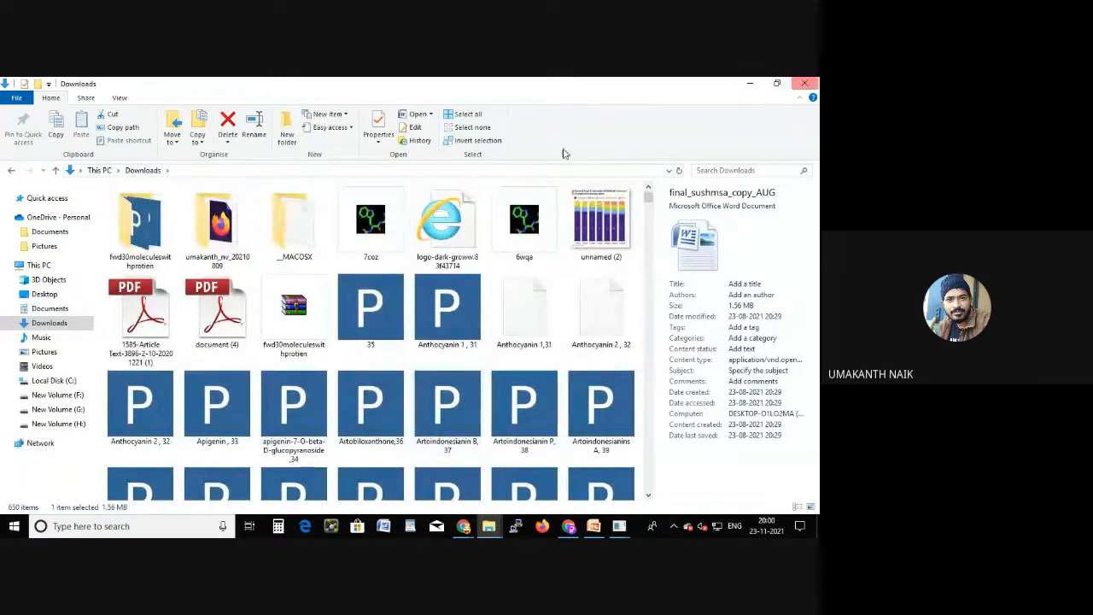
- Switch to the PyMOL viewer and set the background colour to white, to yellow and finally to grey
left_click(462, 526)
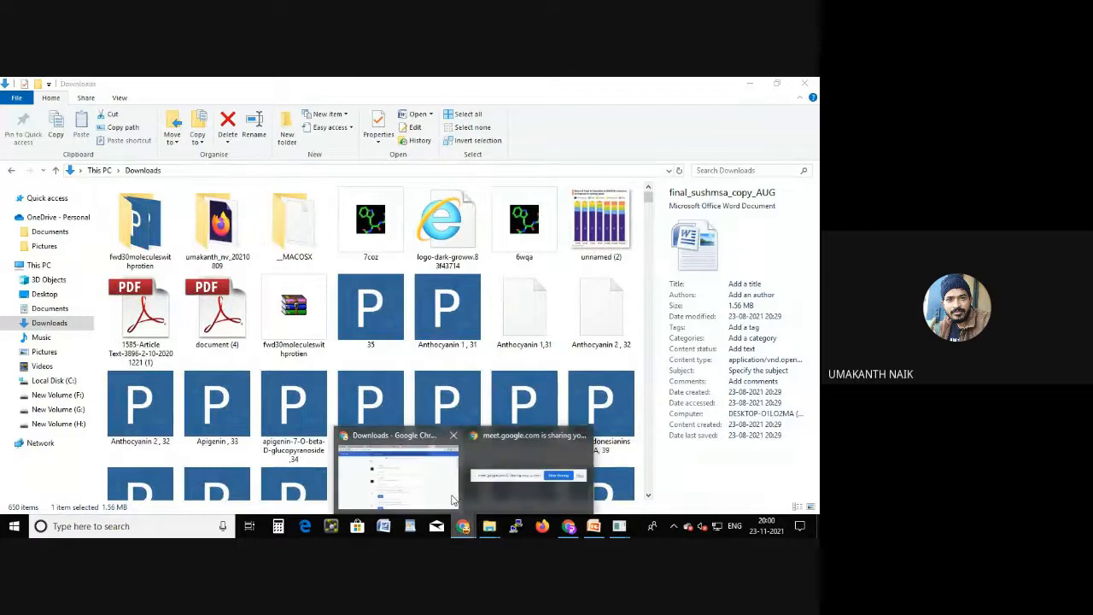
mouse_move(619, 526)
left_click(527, 485)
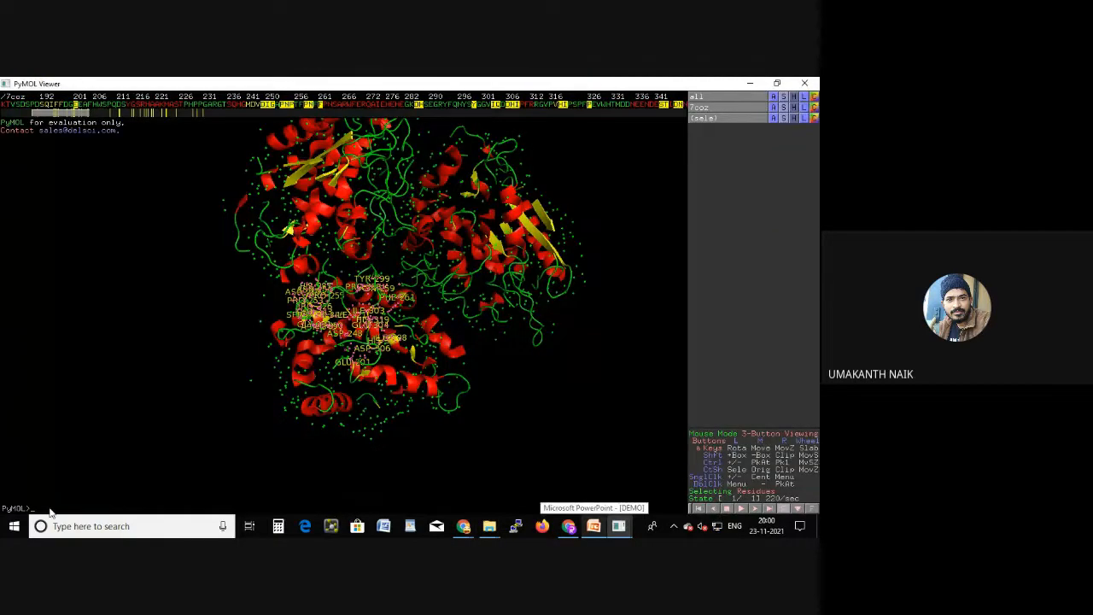
type("s")
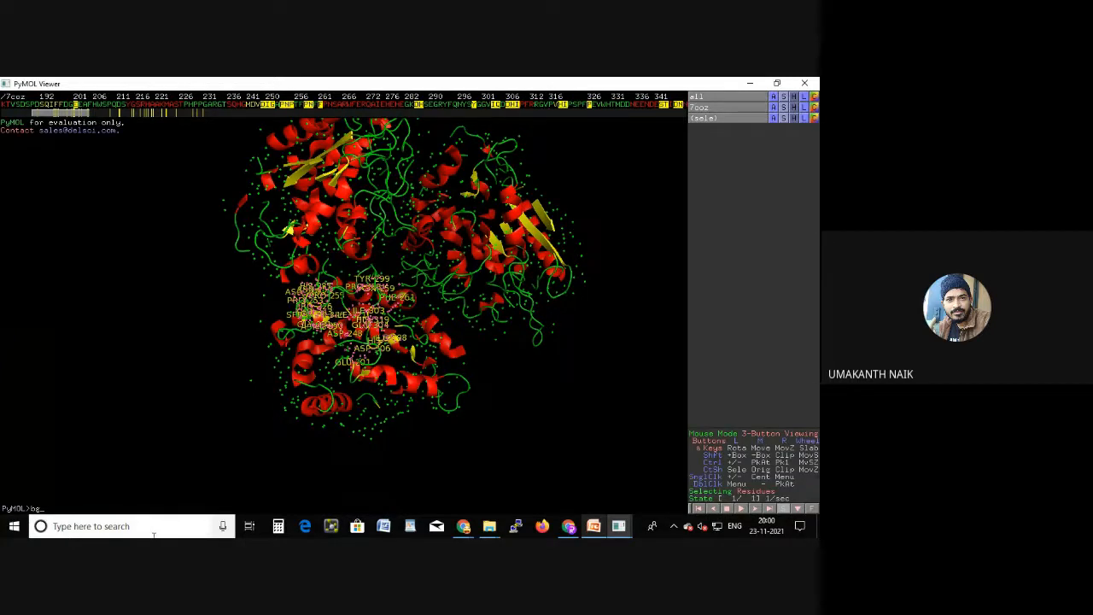
type("g white")
key("Return")
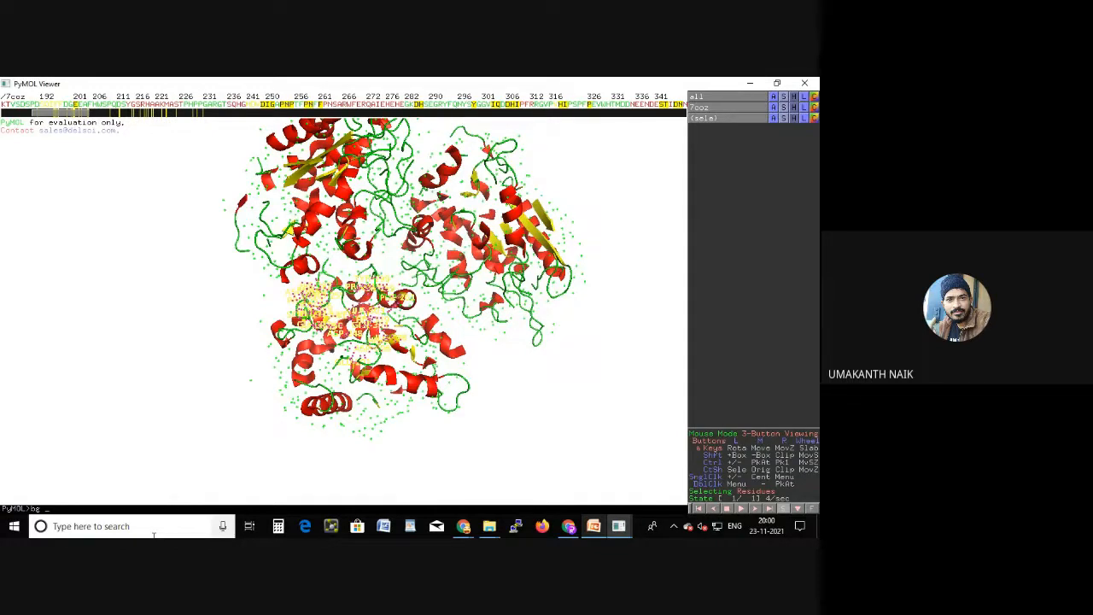
key("Return")
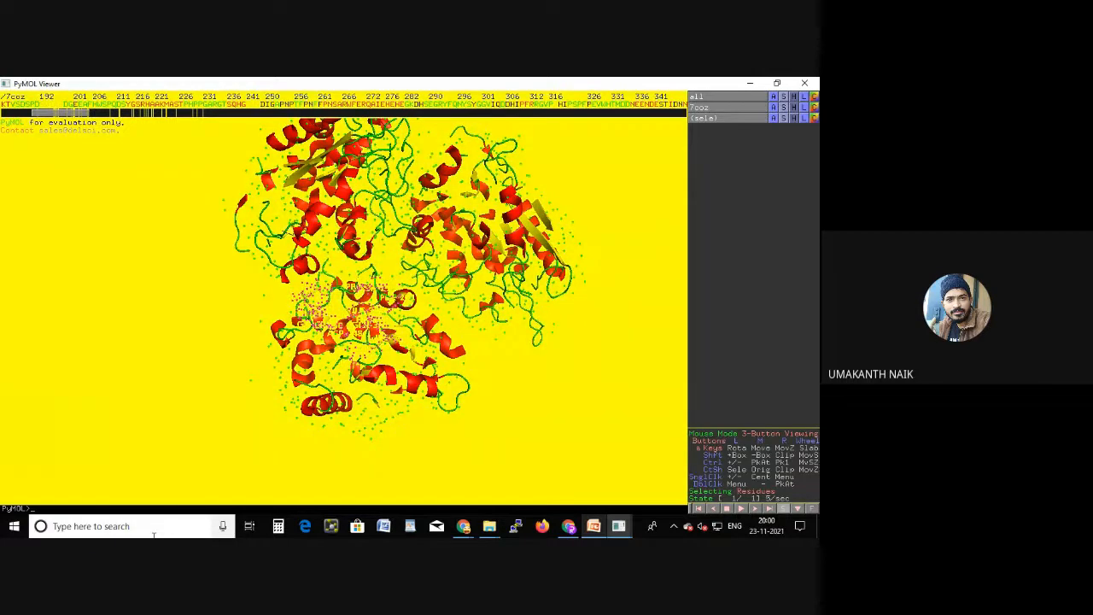
type("bg grey")
key("Return")
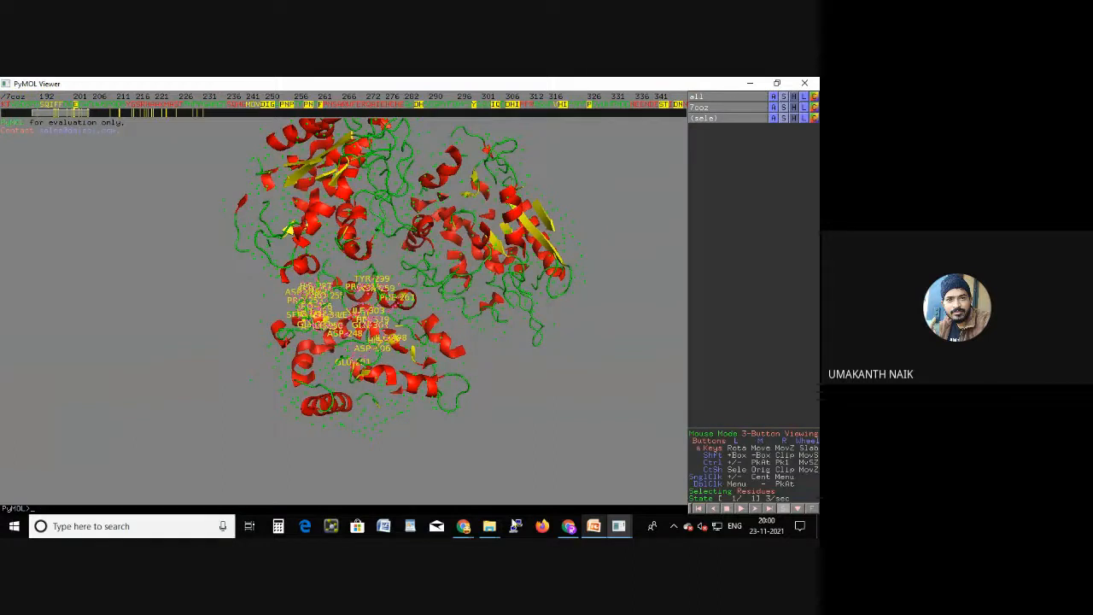
- Rotate the 7coz structure to another orientation and paste a screenshot of the viewer into a new WordPad document
left_click_drag(592, 345, 674, 417)
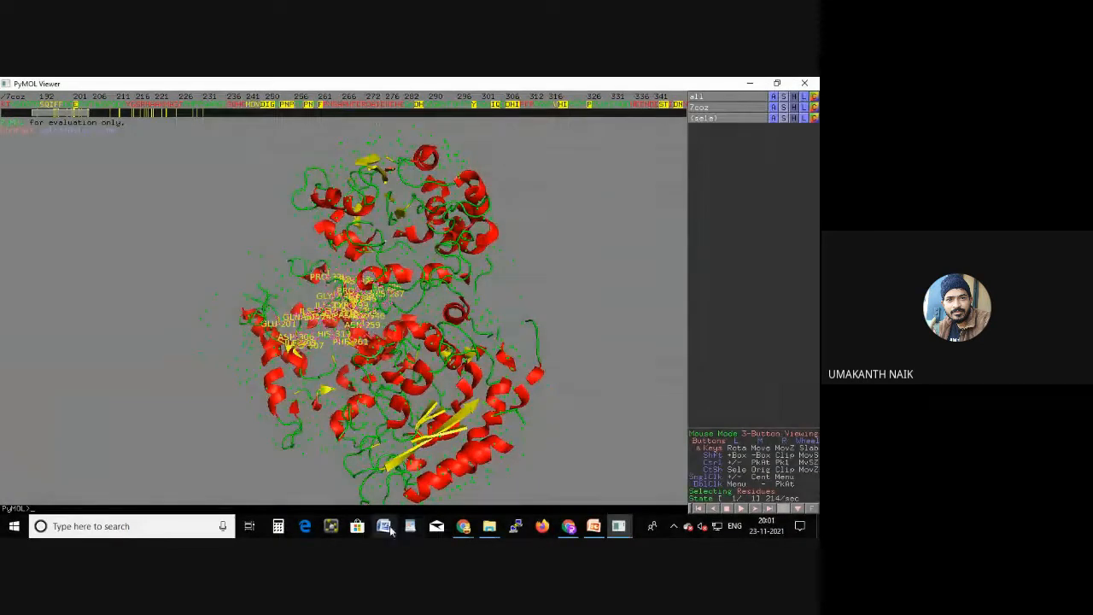
left_click(399, 527)
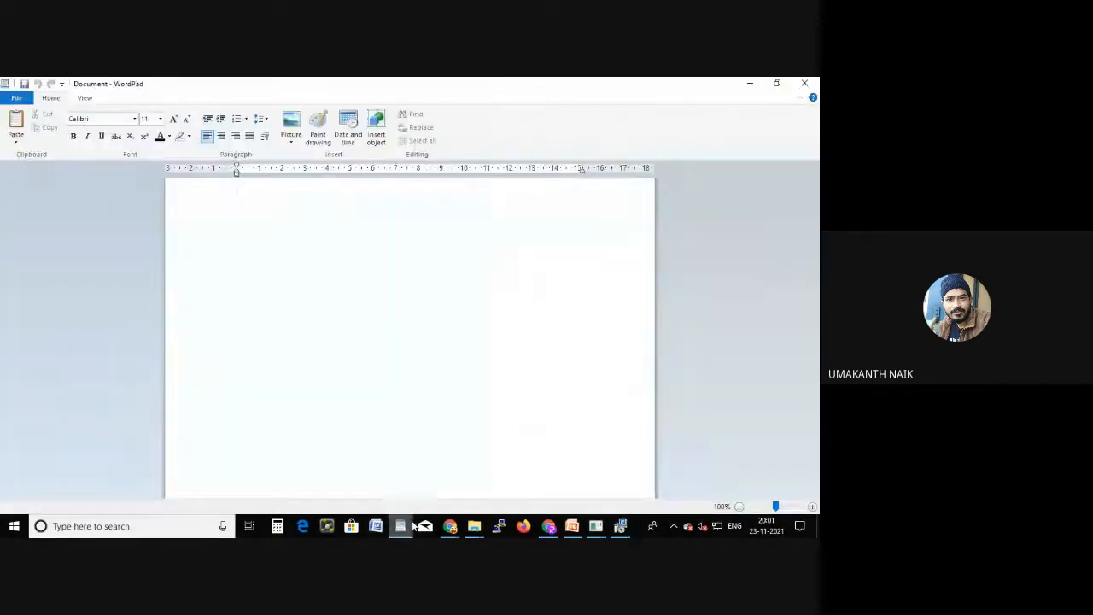
key("ctrl+v")
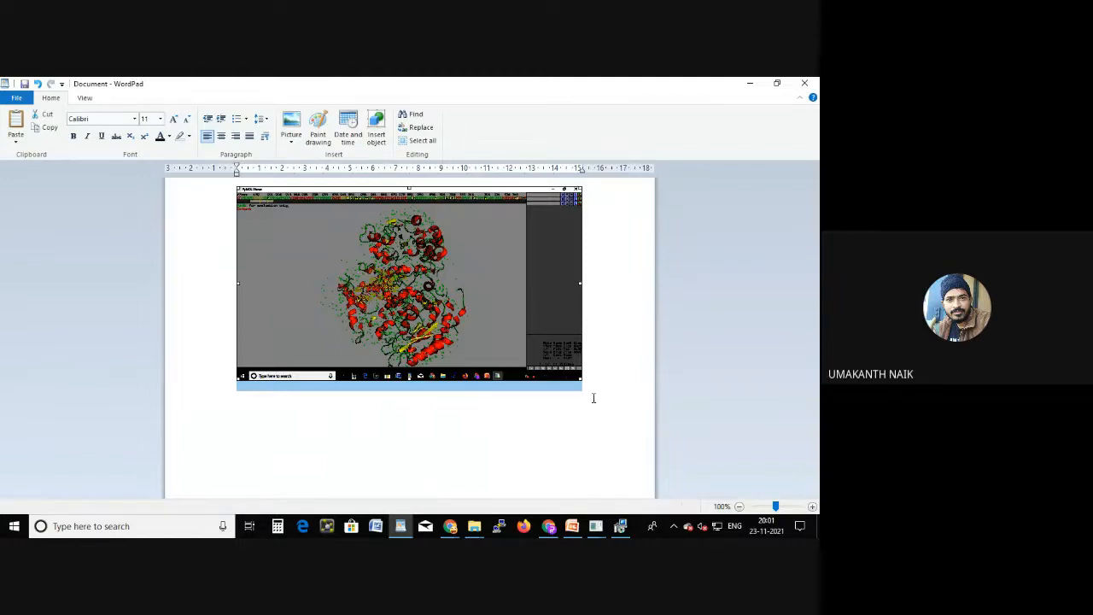
- Switch to Chrome and search Google for "clusta x" in a new tab
left_click(451, 528)
left_click(428, 499)
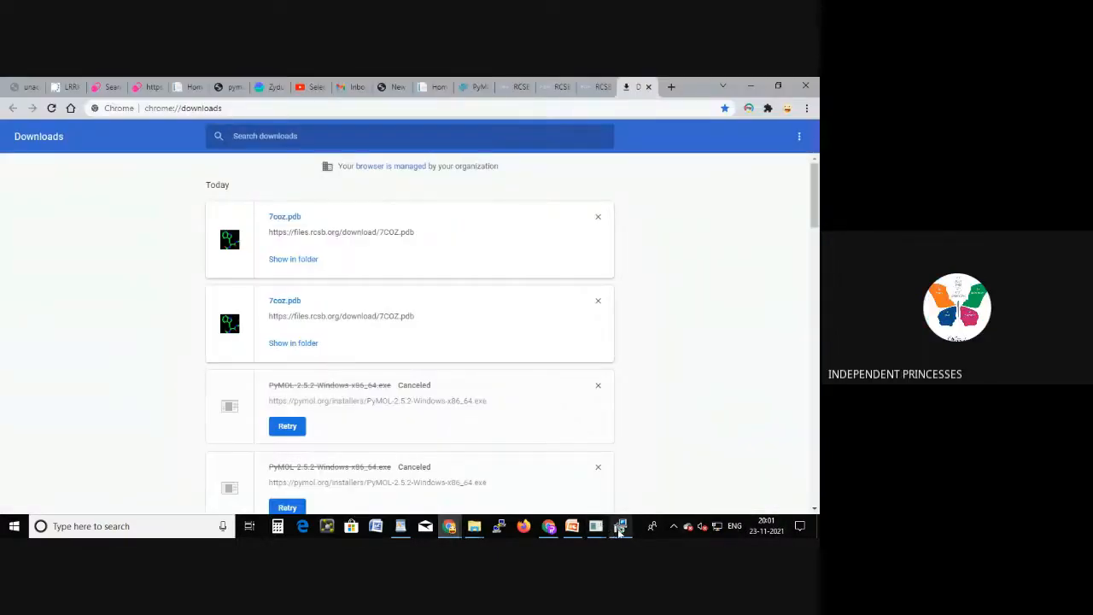
left_click(672, 86)
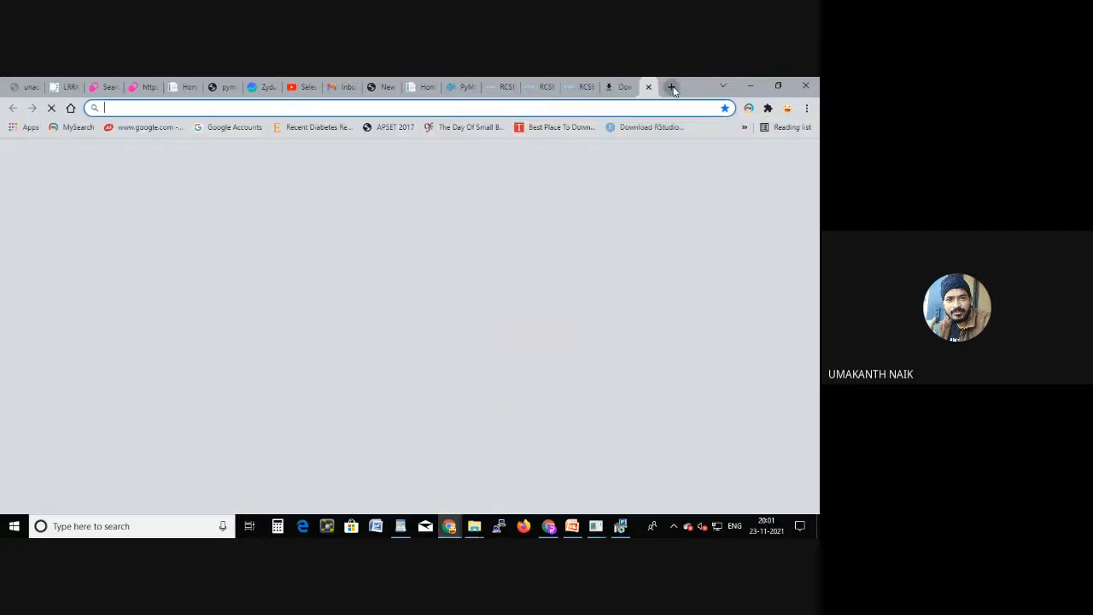
left_click(71, 109)
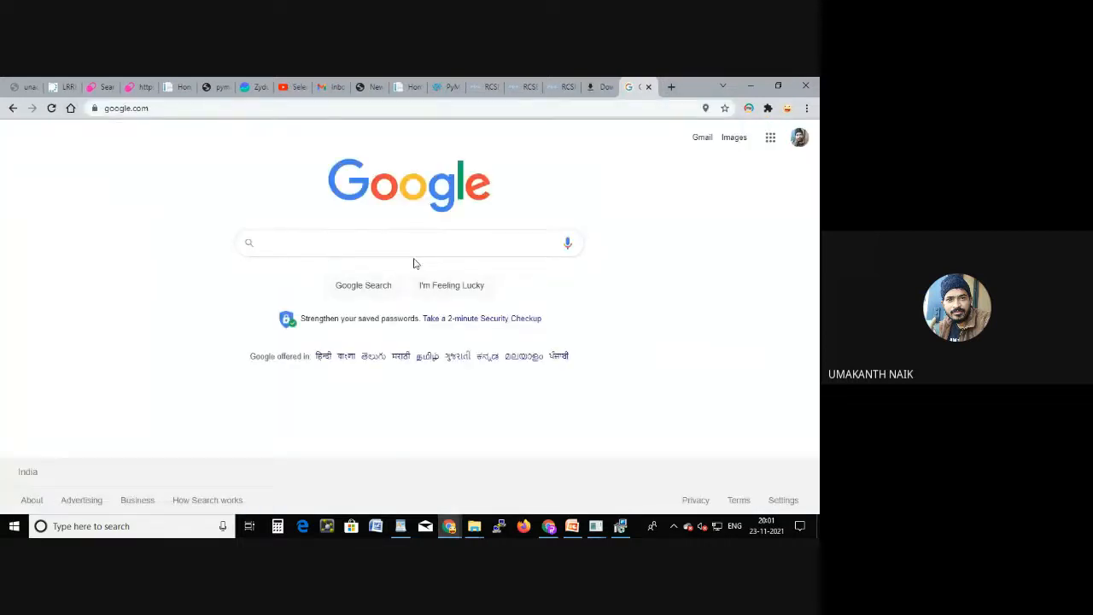
type("clusta ")
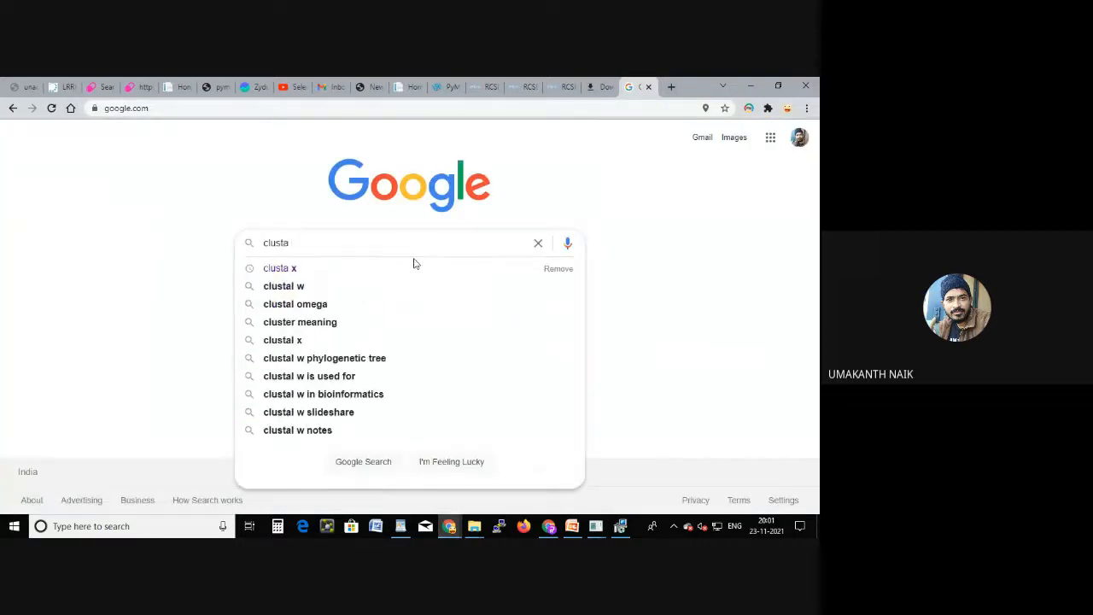
type("x")
key("Return")
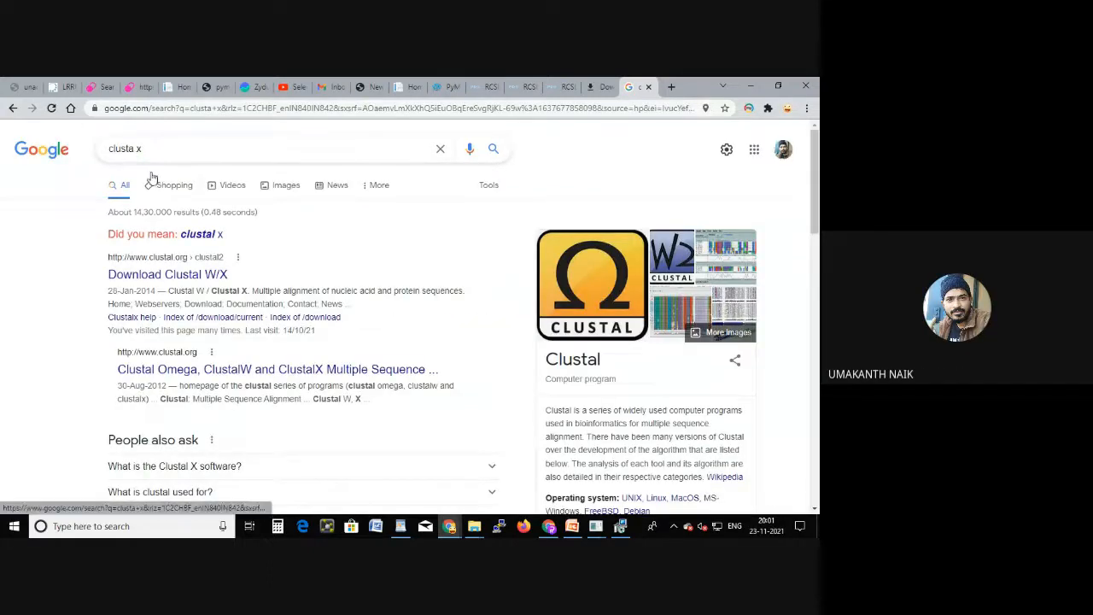
- Open the Clustal W/X download site's index of current files and download the Windows installer clustalx-2.1-win.msi
left_click(196, 281)
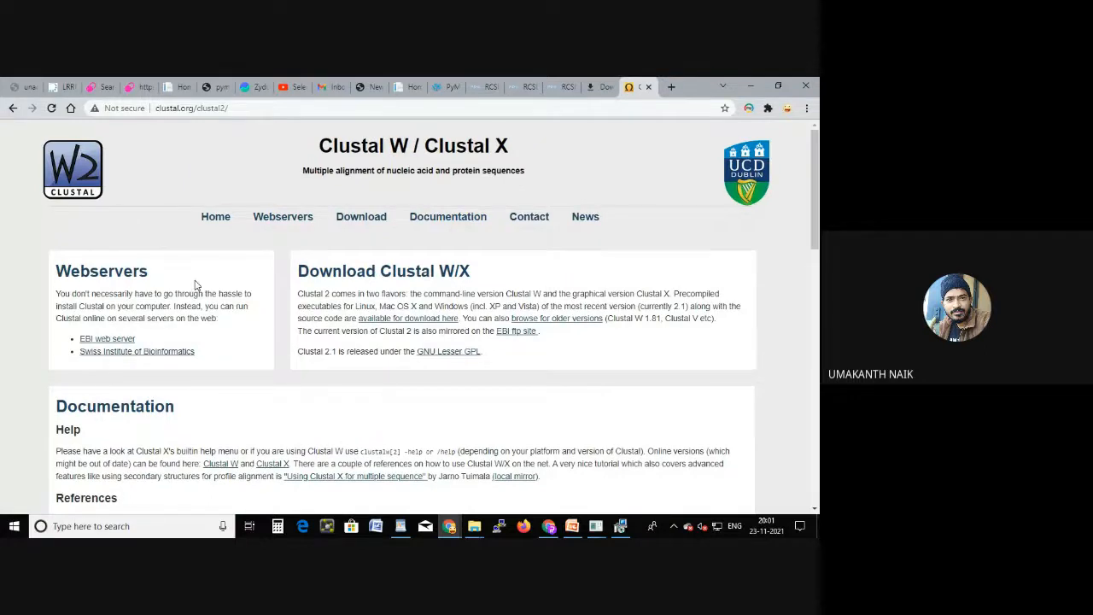
left_click(427, 320)
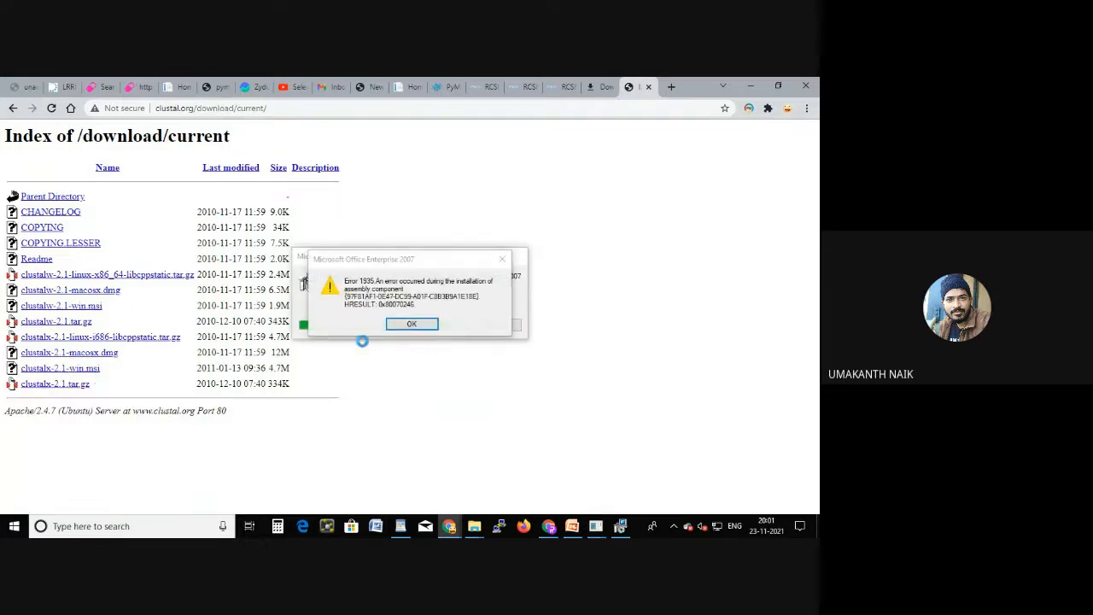
left_click(400, 327)
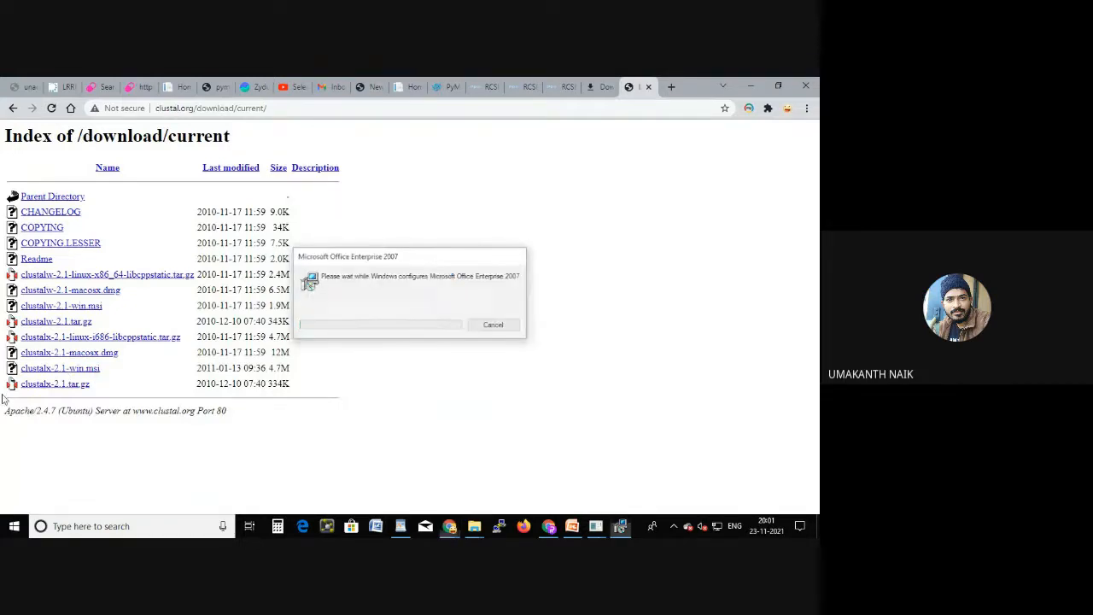
left_click(76, 370)
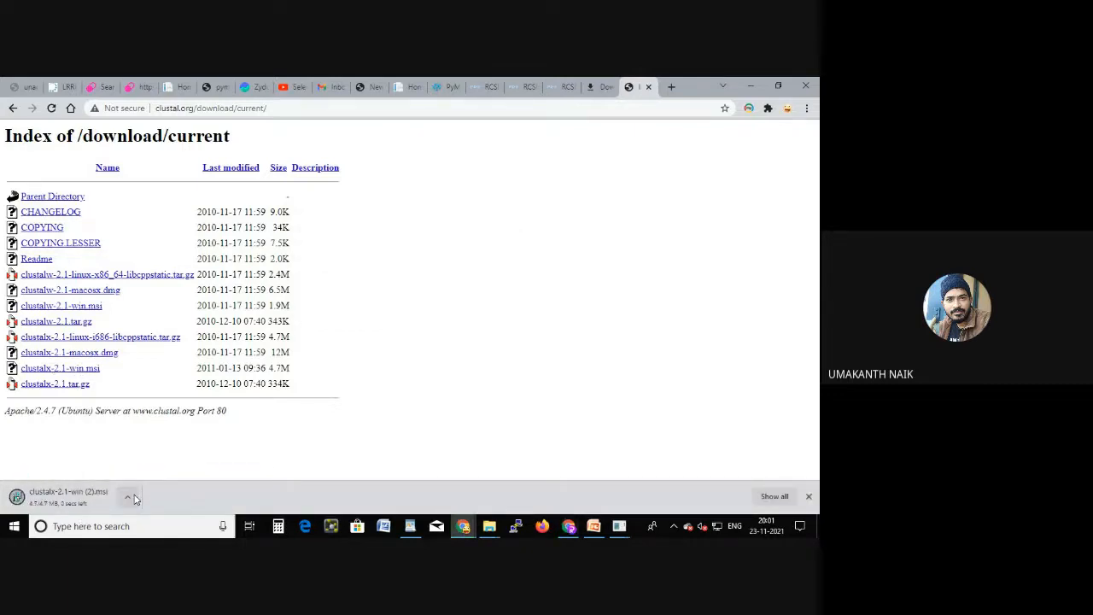
left_click(808, 497)
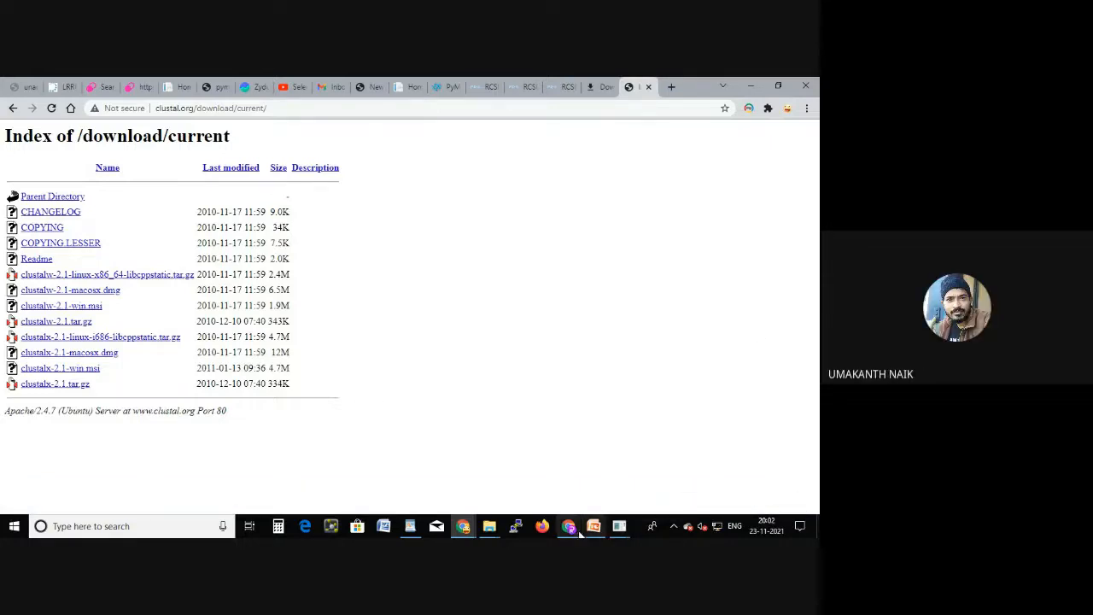
- Switch to the DEMO presentation in PowerPoint and highlight the Week 1 Homology Modeling item on the Syllabus slide for review
mouse_move(571, 529)
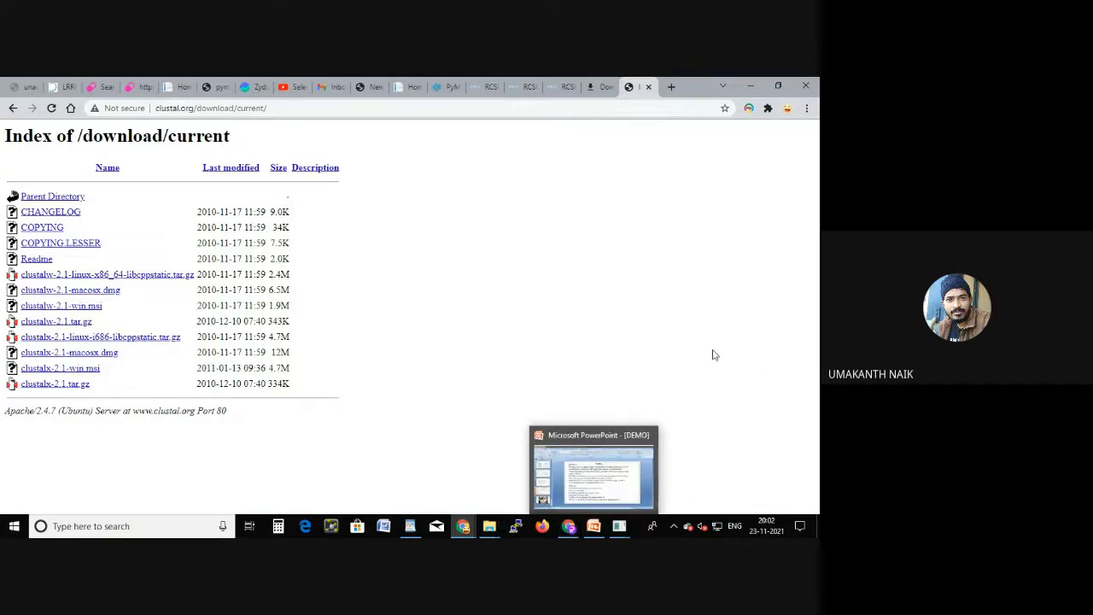
left_click(594, 526)
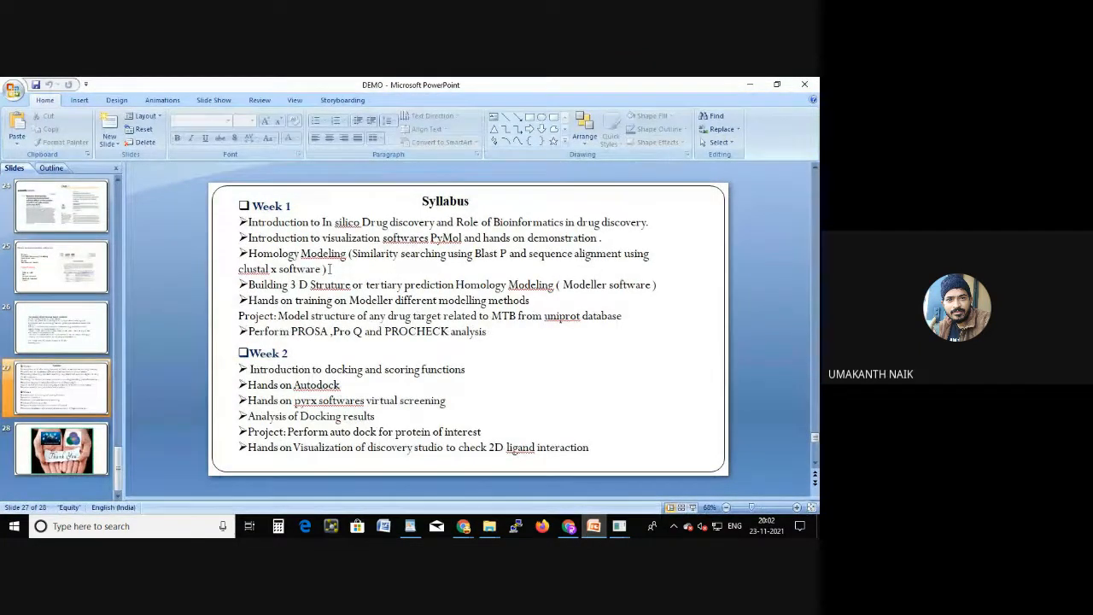
mouse_move(330, 268)
left_mouse_down()
mouse_move(278, 268)
mouse_move(249, 253)
left_mouse_up()
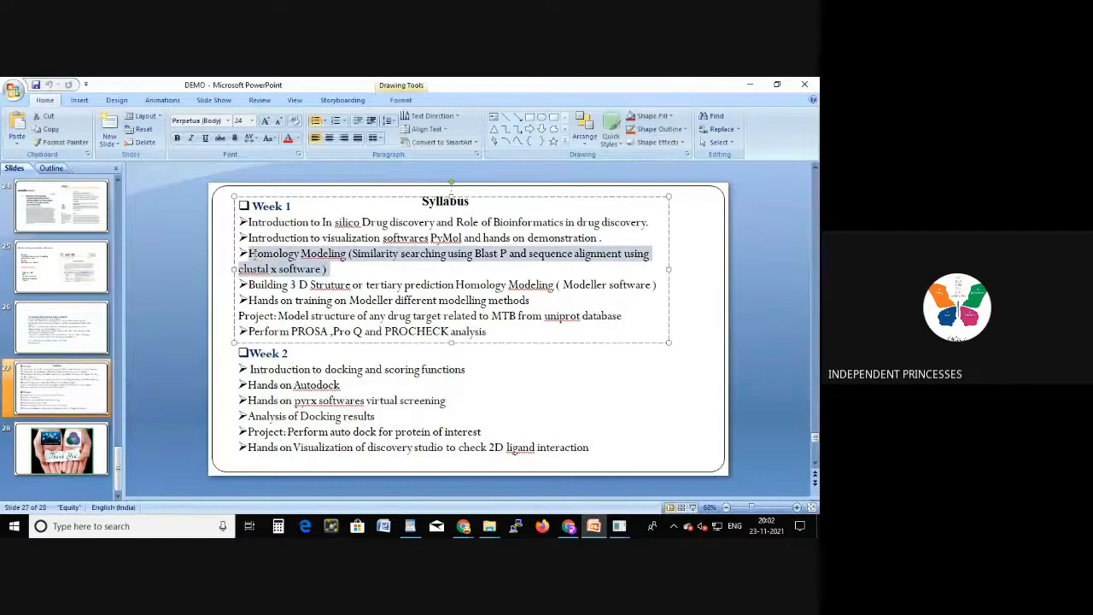
left_click(656, 483)
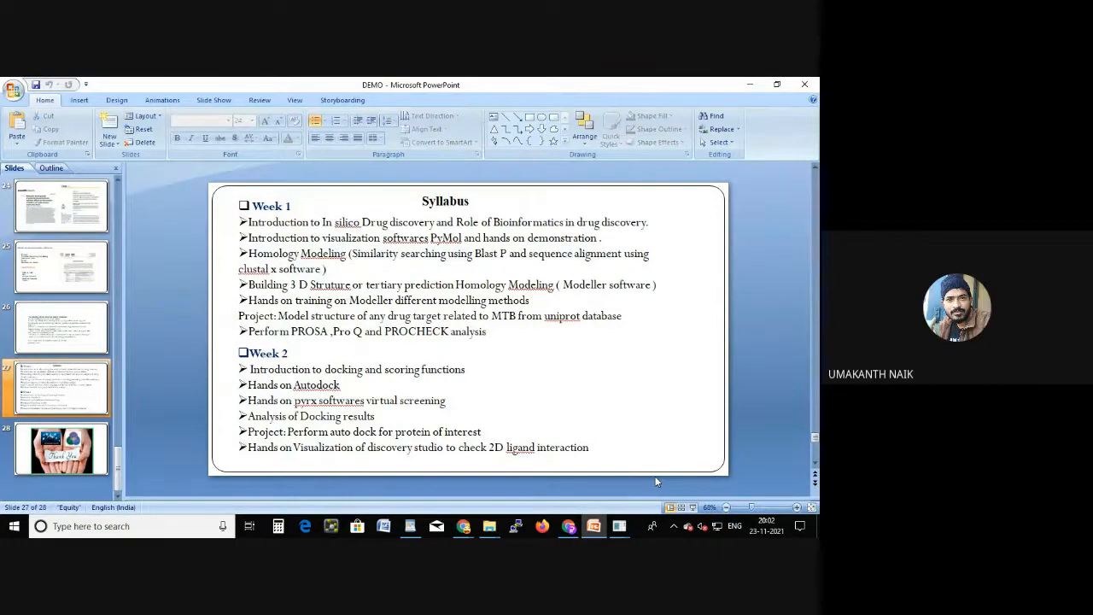